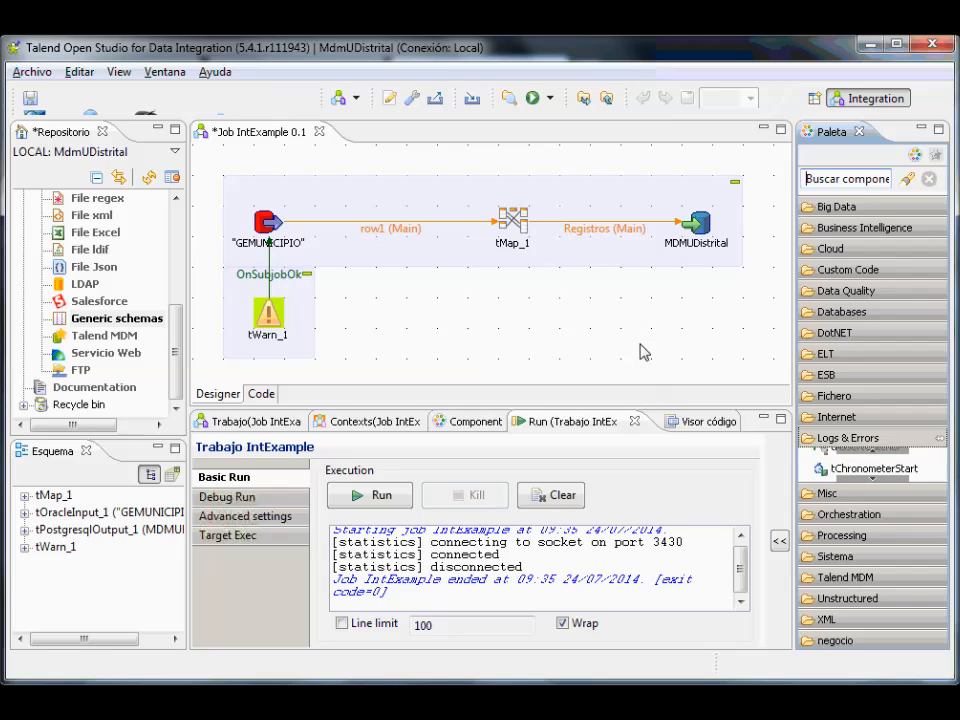
# Switch to the browser and look over the Talend Help Center pages for tStatCatcher and tLogCatcher
pyautogui.click(105, 698)
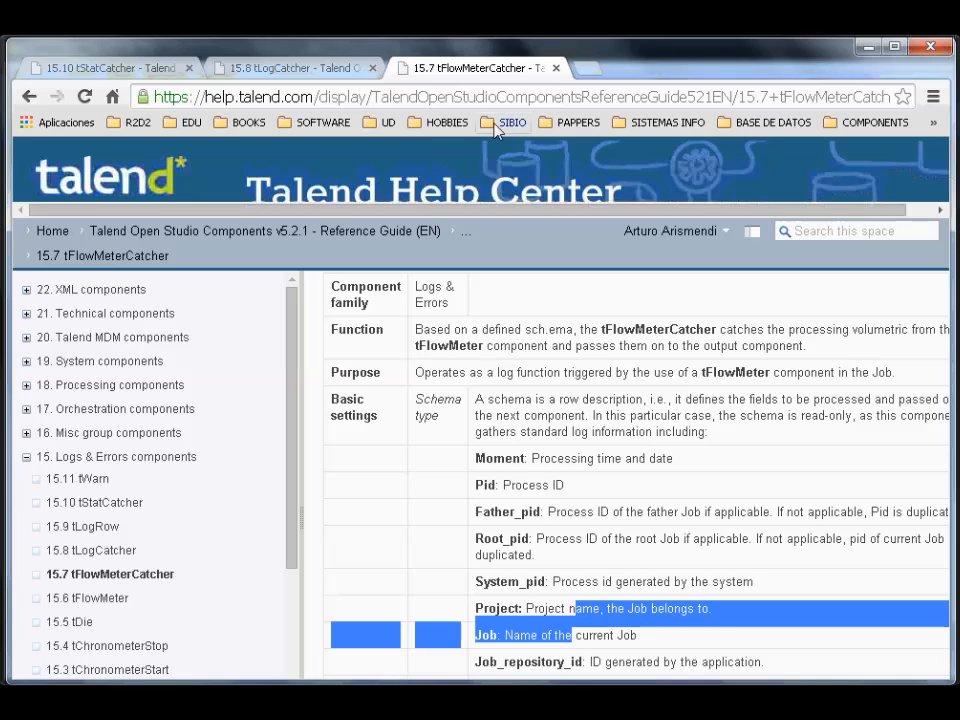
pyautogui.click(68, 70)
pyautogui.scroll(2, 564, 403)
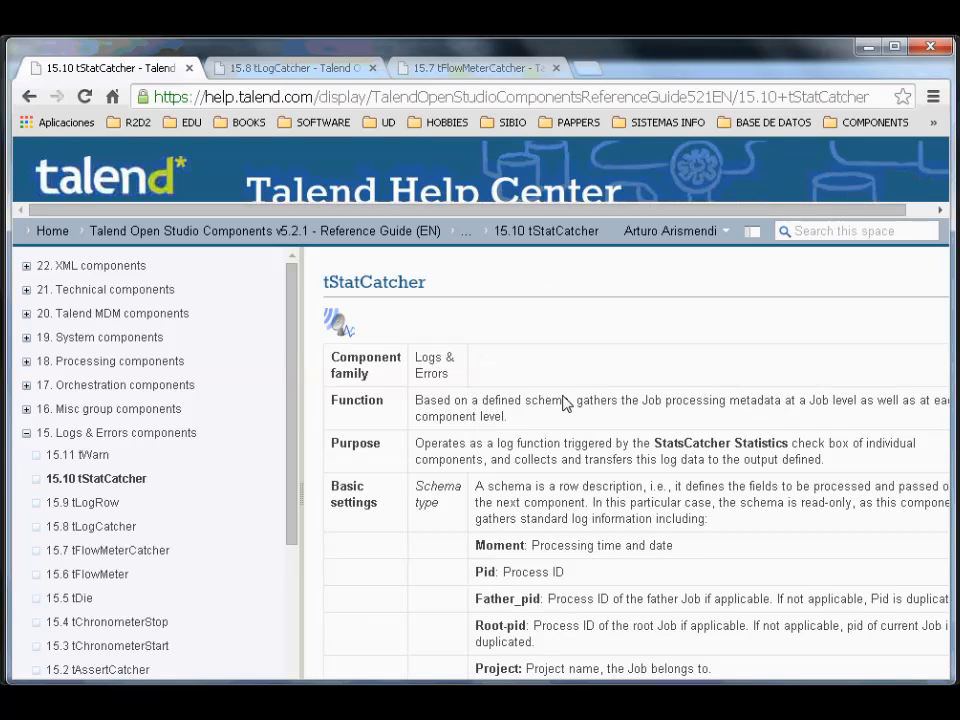
pyautogui.doubleClick(405, 287)
pyautogui.click(222, 68)
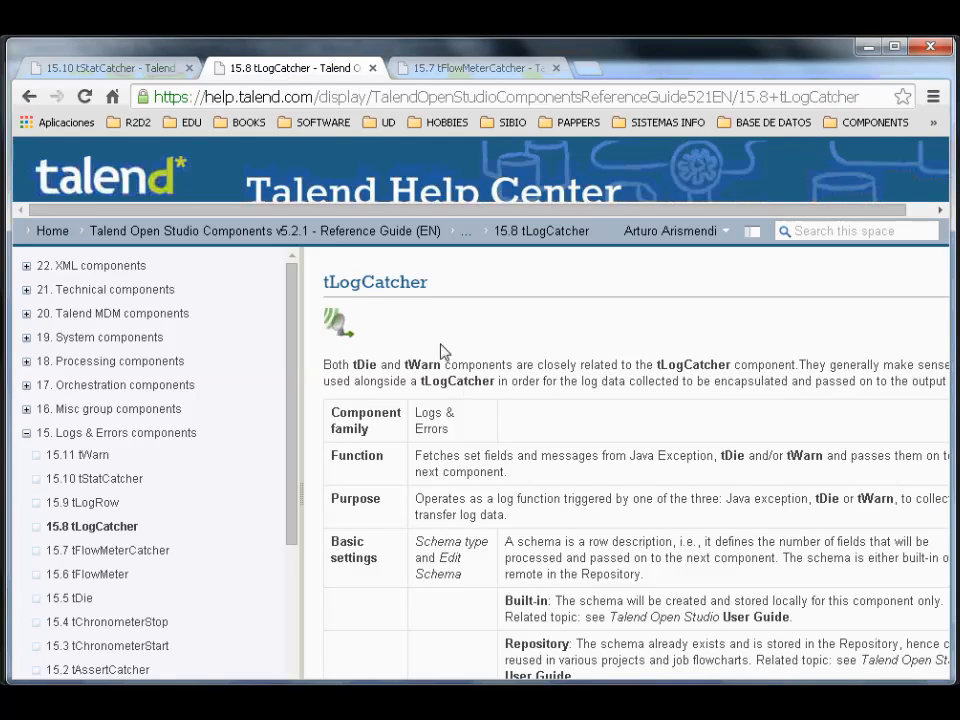
pyautogui.doubleClick(398, 284)
# Examine the tFlowMeterCatcher help page, from its schema fields down to the scenario on catching flow metrics
pyautogui.click(455, 70)
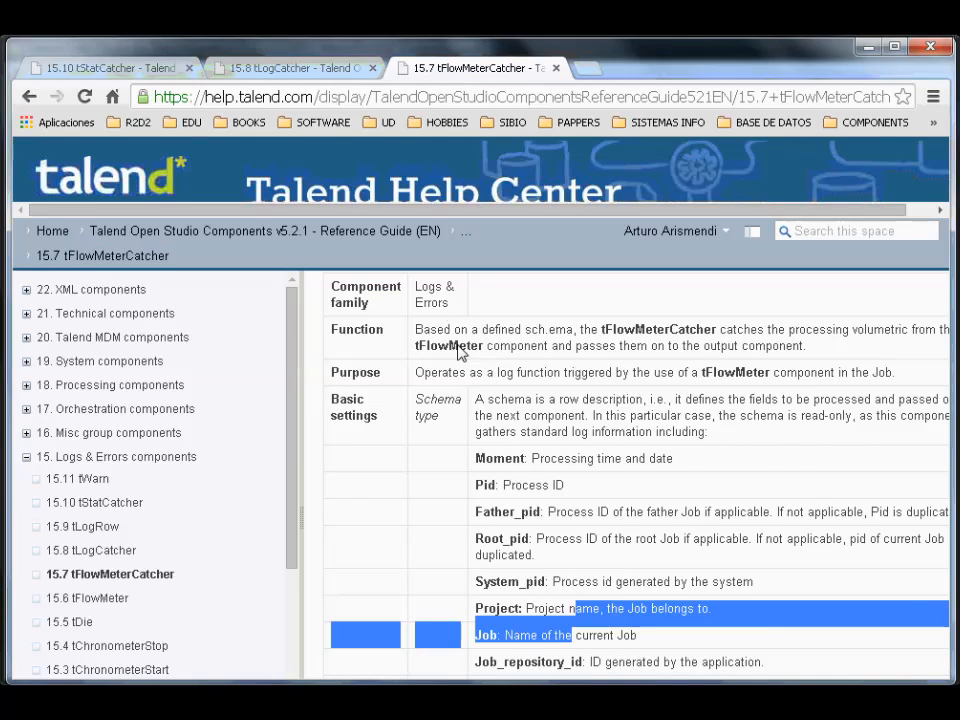
pyautogui.scroll(1, 476, 354)
pyautogui.doubleClick(422, 306)
pyautogui.scroll(-5, 668, 366)
pyautogui.scroll(5, 668, 366)
pyautogui.scroll(-5, 674, 366)
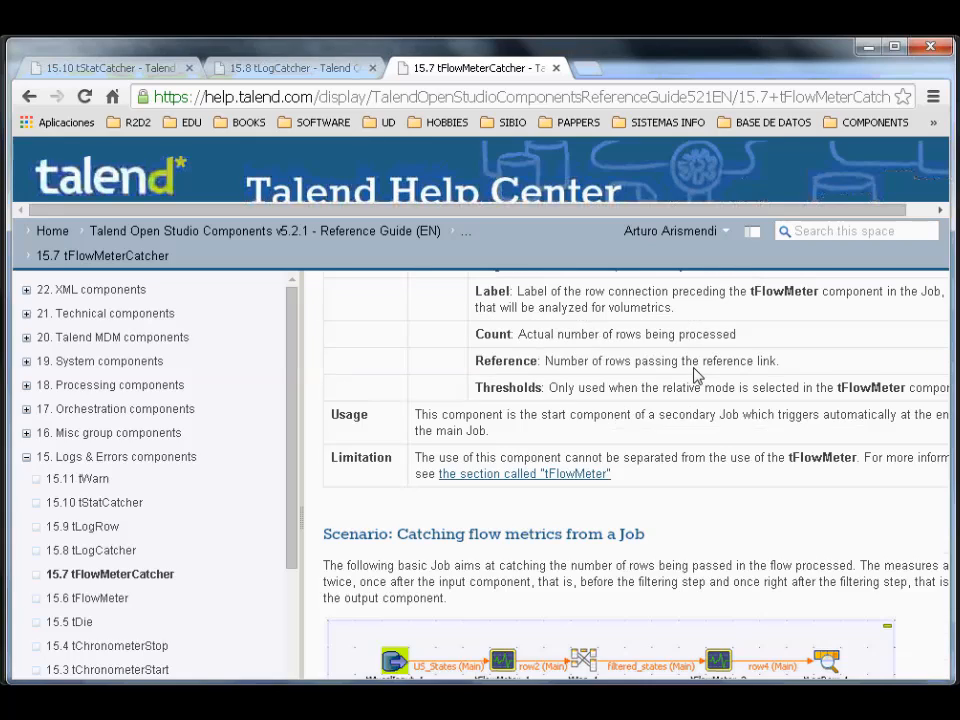
pyautogui.scroll(-3, 697, 374)
pyautogui.scroll(8, 750, 439)
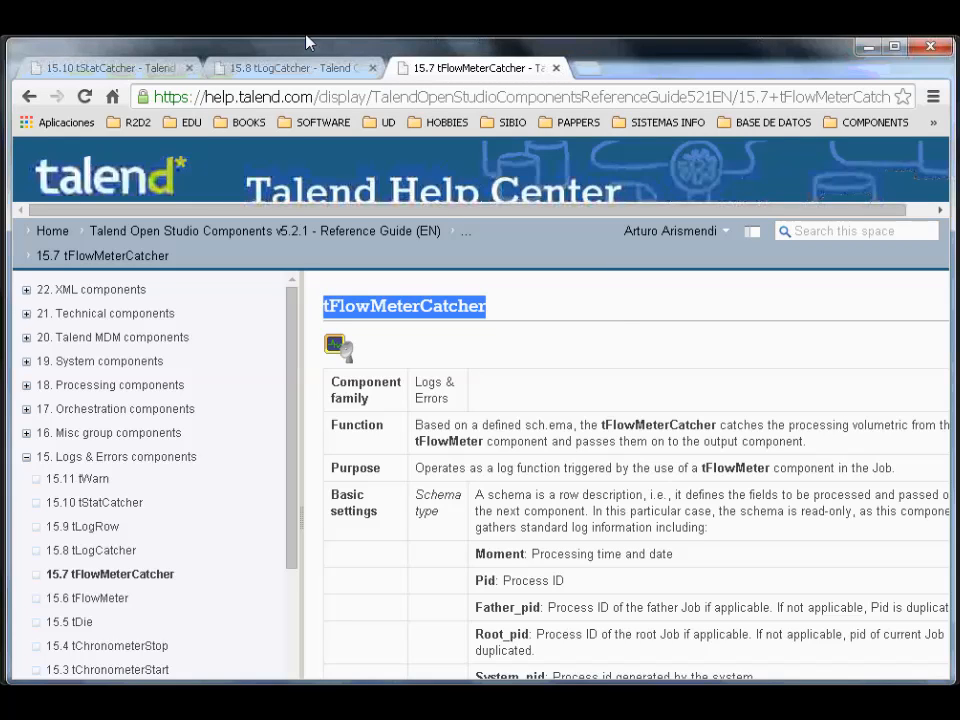
# Go through the three catcher help pages once more and return to Talend Open Studio
pyautogui.click(193, 62)
pyautogui.click(261, 68)
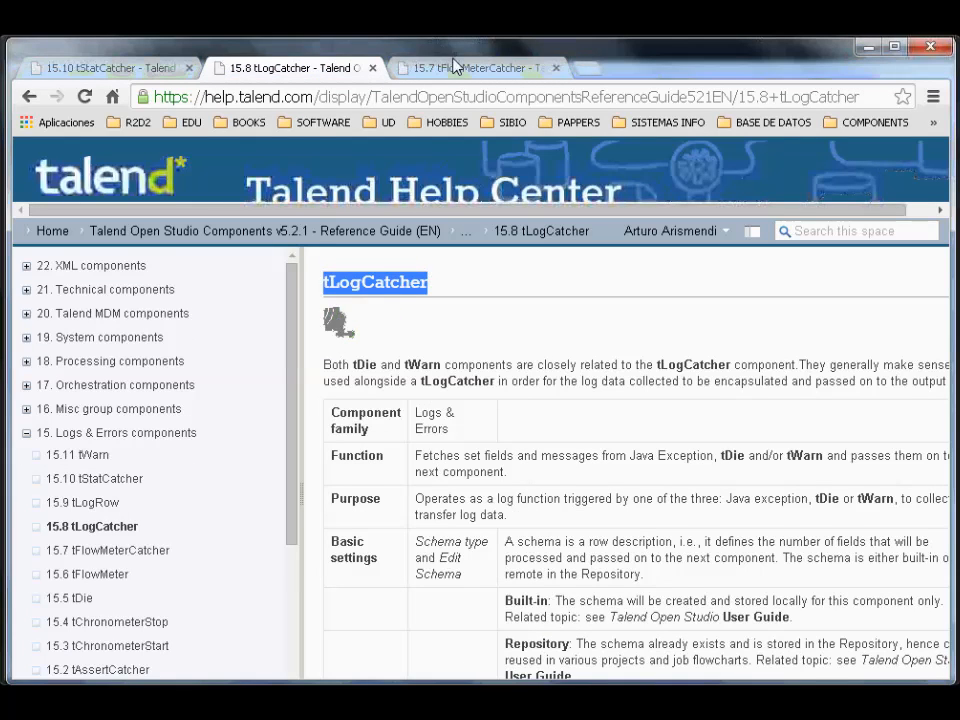
pyautogui.click(460, 72)
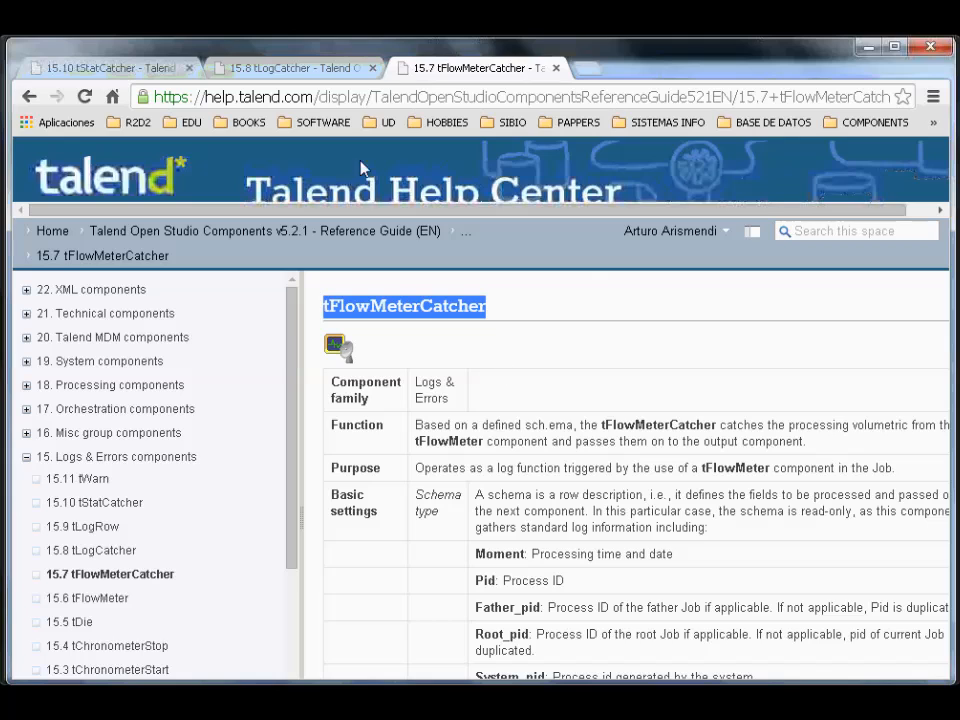
pyautogui.click(294, 70)
pyautogui.click(128, 72)
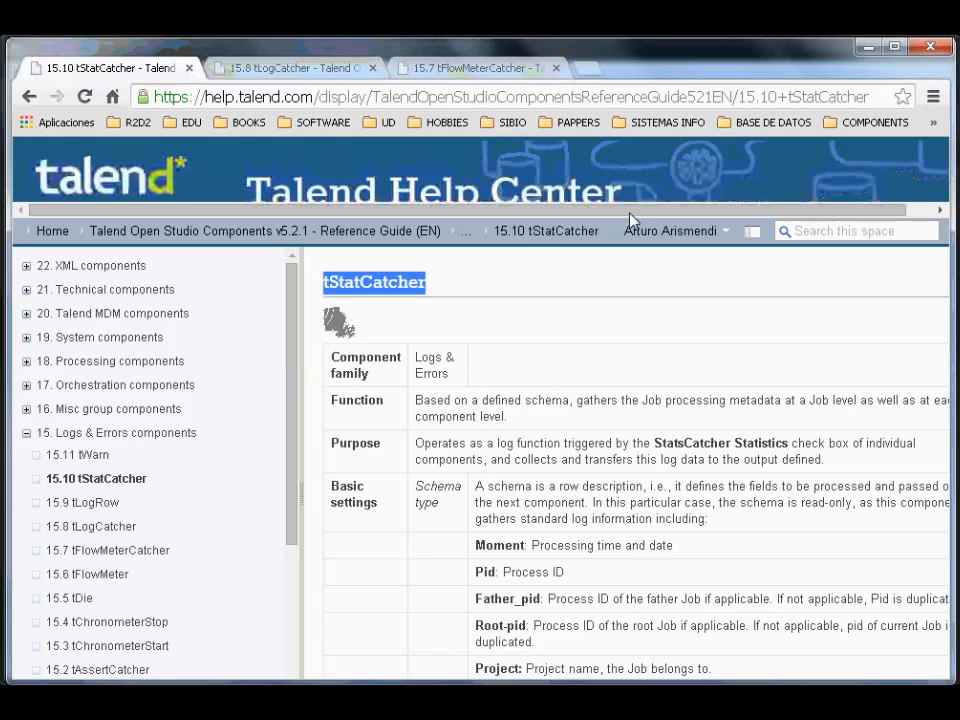
pyautogui.click(872, 50)
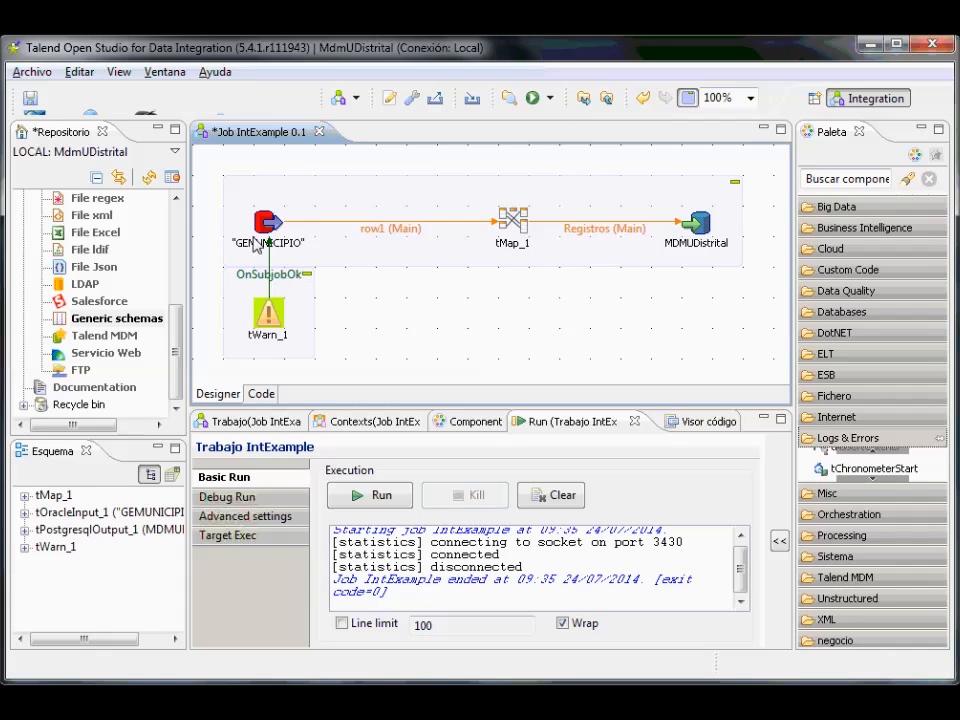
# Save the IntExample job and add a tLogCatcher component from Logs & Errors beside tWarn_1
pyautogui.hotkey('ctrl', 's')
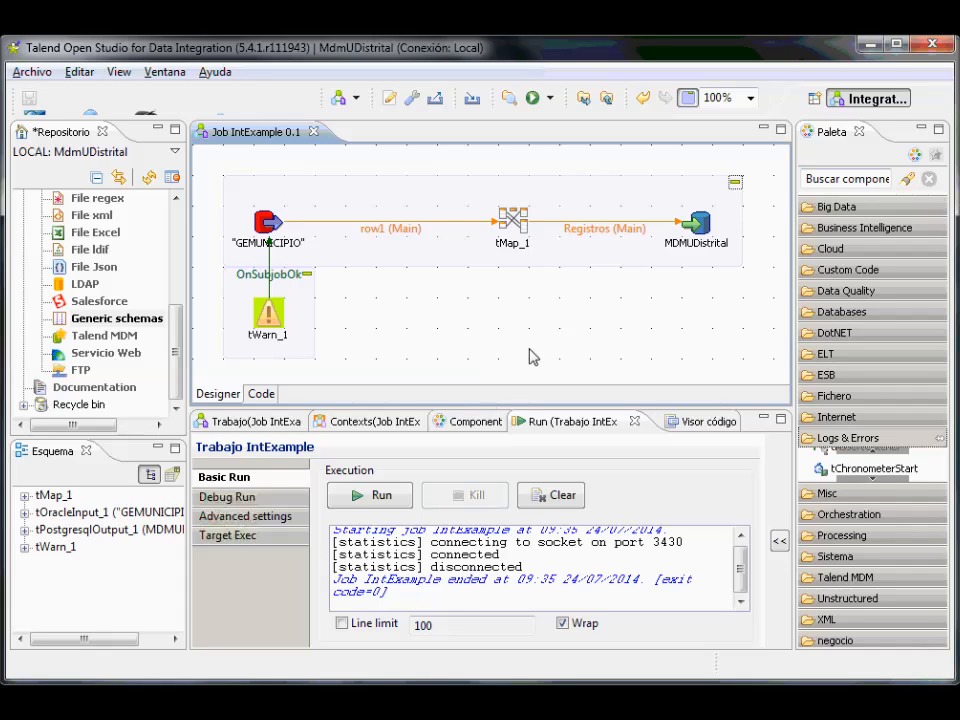
pyautogui.click(871, 460)
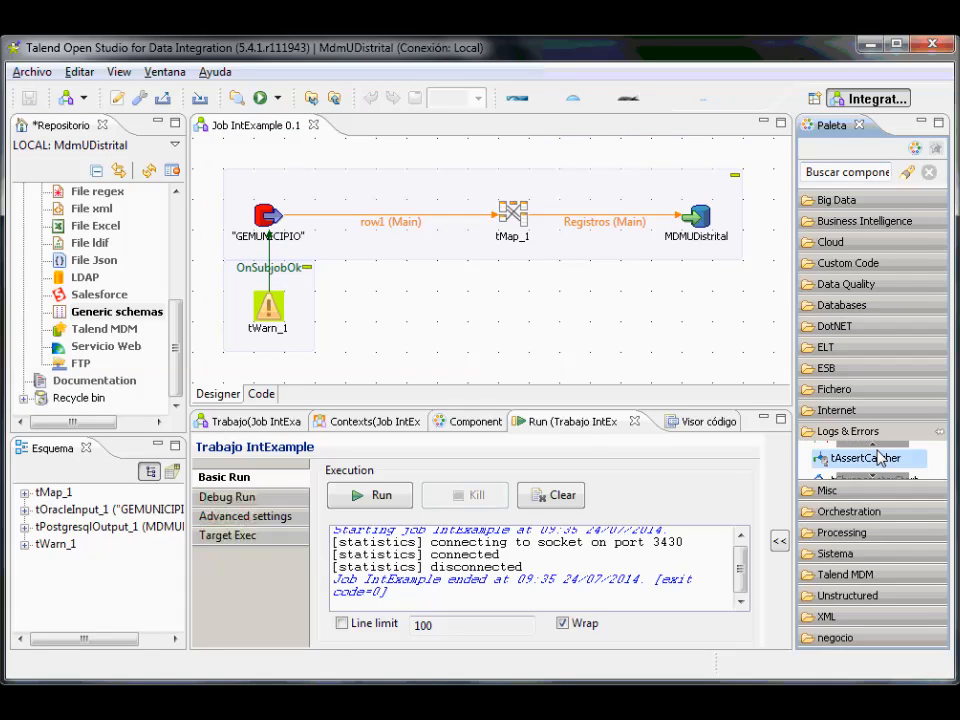
pyautogui.click(875, 446)
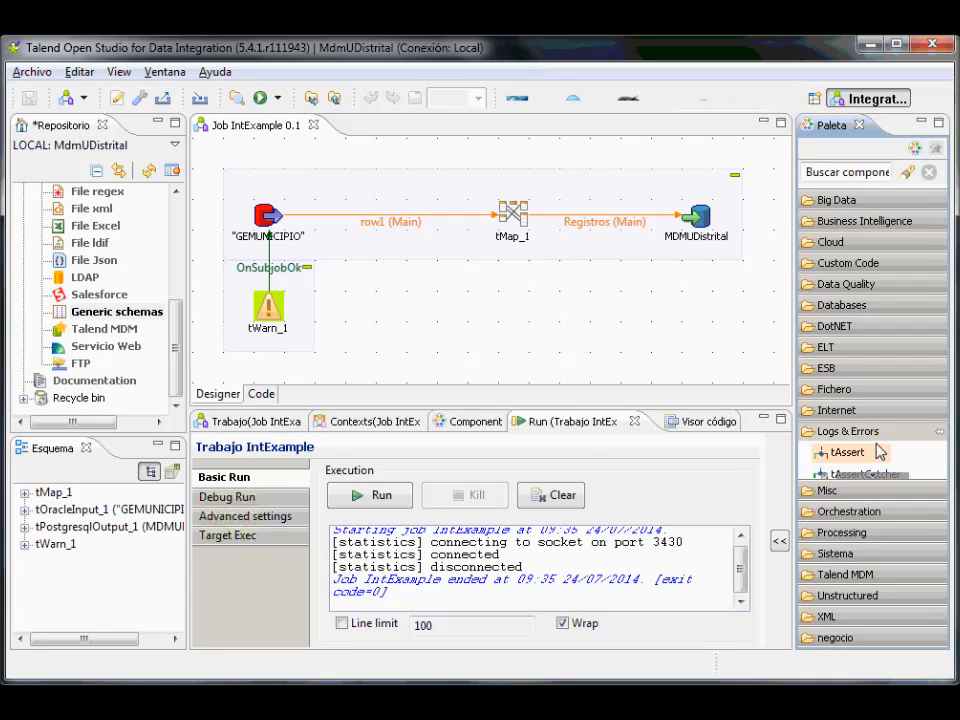
pyautogui.click(888, 478)
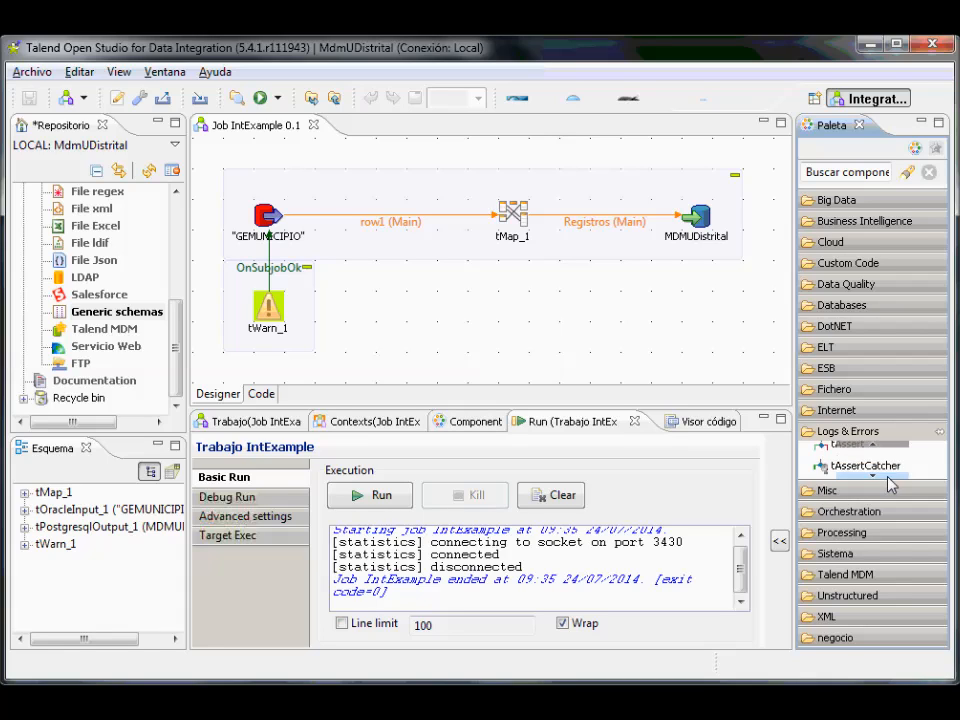
pyautogui.click(888, 478)
pyautogui.click(888, 478)
pyautogui.click(888, 478)
pyautogui.click(888, 478)
pyautogui.click(888, 478)
pyautogui.click(888, 478)
pyautogui.click(888, 478)
pyautogui.click(888, 478)
pyautogui.click(888, 478)
pyautogui.click(888, 478)
pyautogui.click(868, 461)
pyautogui.click(390, 311)
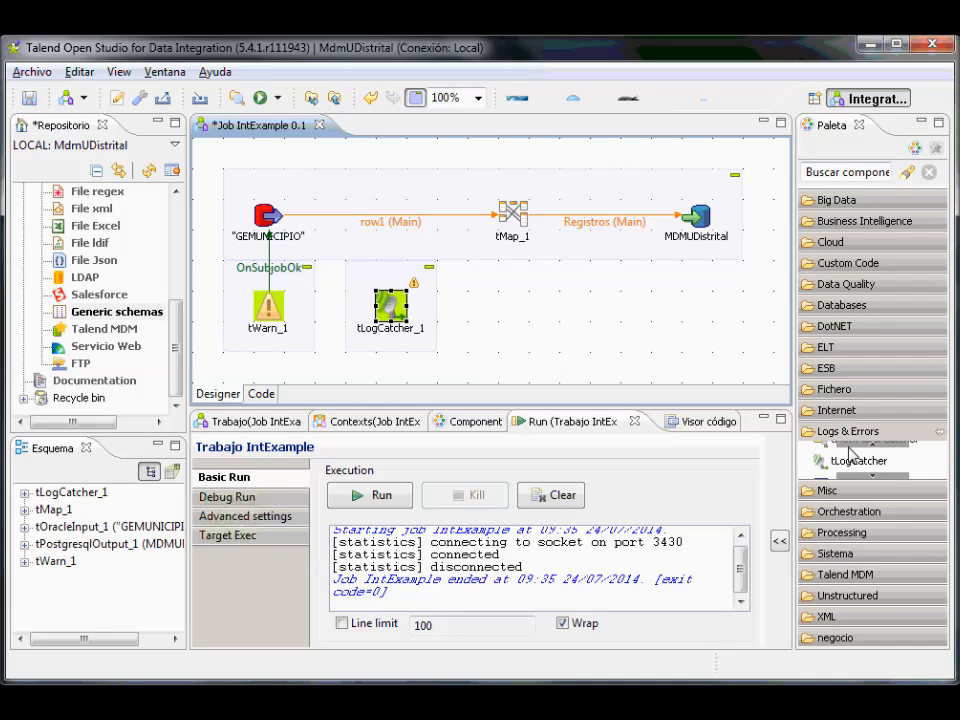
# Add a tStatCatcher component from Logs & Errors to the right of tLogCatcher_1
pyautogui.click(876, 475)
pyautogui.click(877, 475)
pyautogui.click(877, 475)
pyautogui.click(877, 475)
pyautogui.click(858, 450)
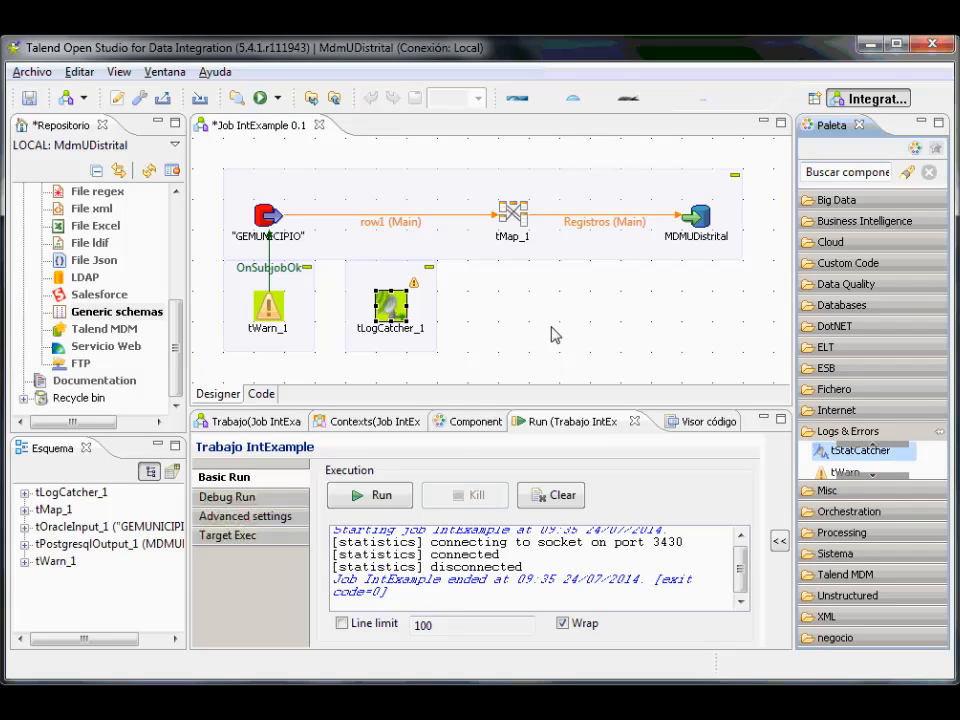
pyautogui.click(520, 311)
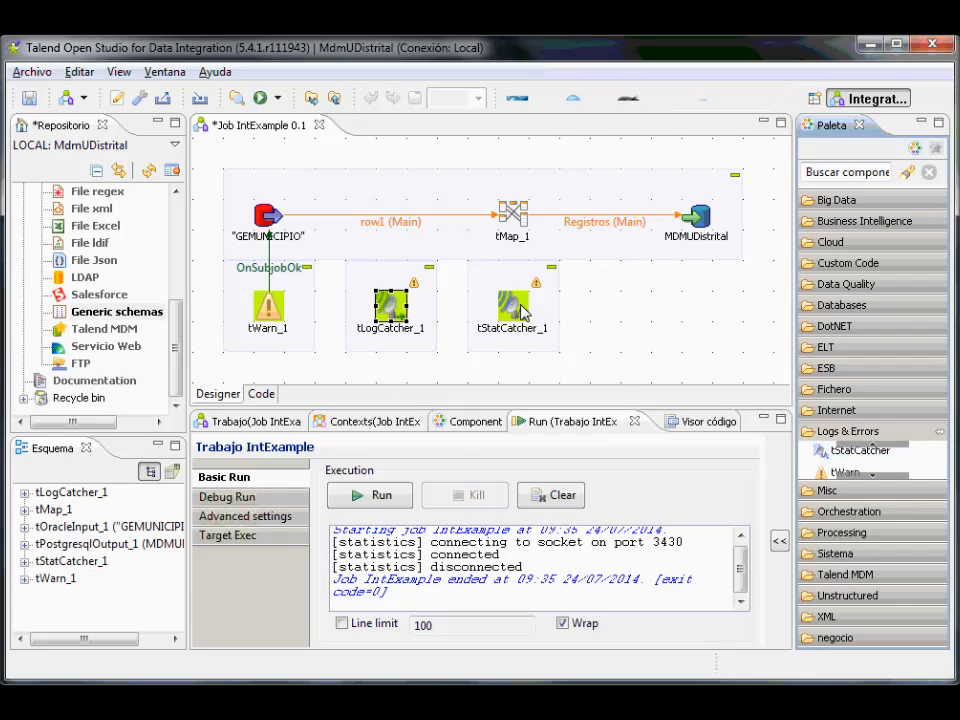
# Add a tFlowMeterCatcher component from Logs & Errors, spaced to the right of tStatCatcher_1
pyautogui.click(876, 437)
pyautogui.click(875, 439)
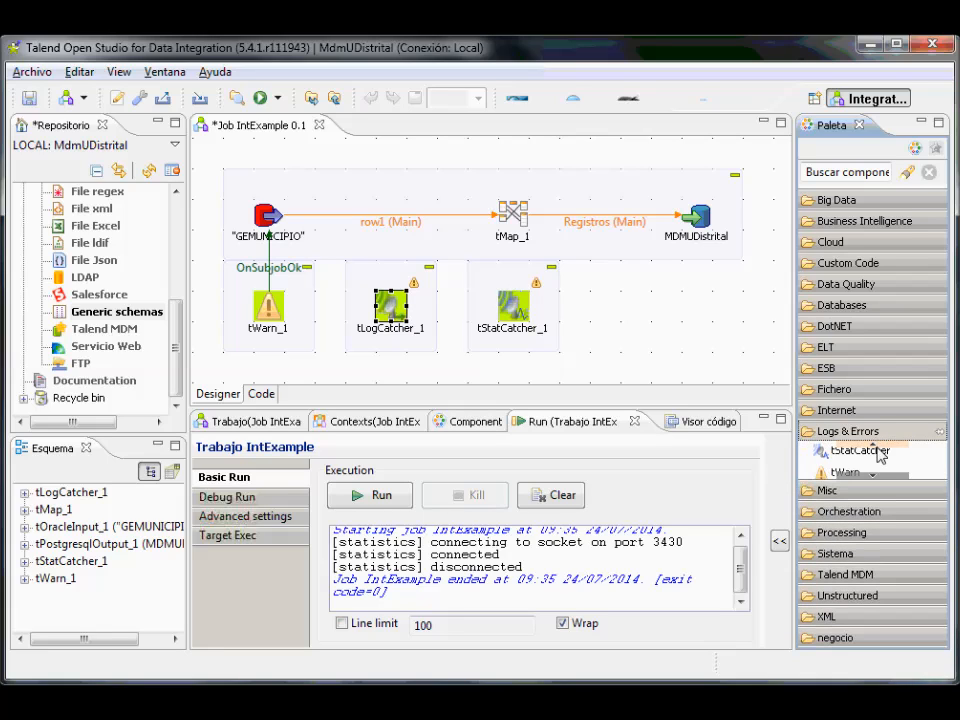
pyautogui.scroll(3, 882, 455)
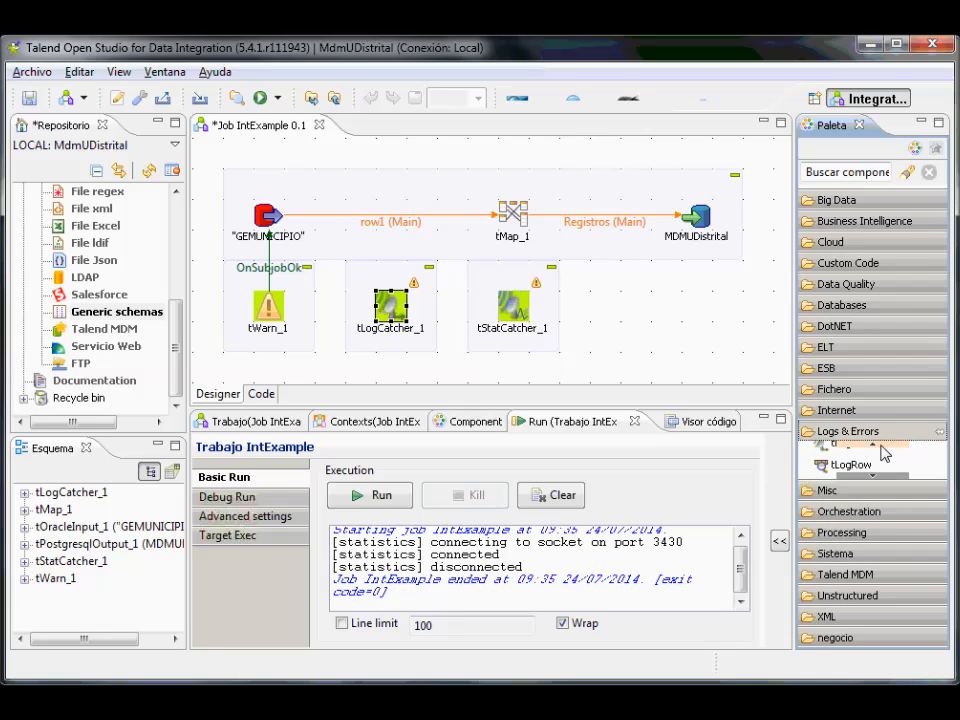
pyautogui.scroll(1, 882, 455)
pyautogui.click(882, 458)
pyautogui.click(665, 305)
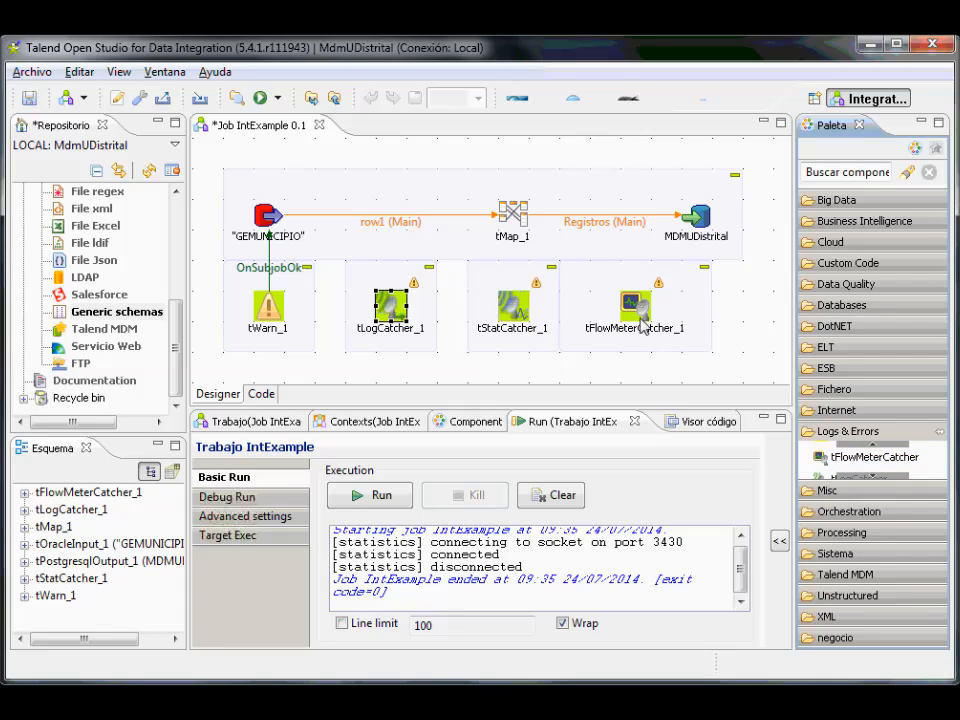
pyautogui.click(760, 317)
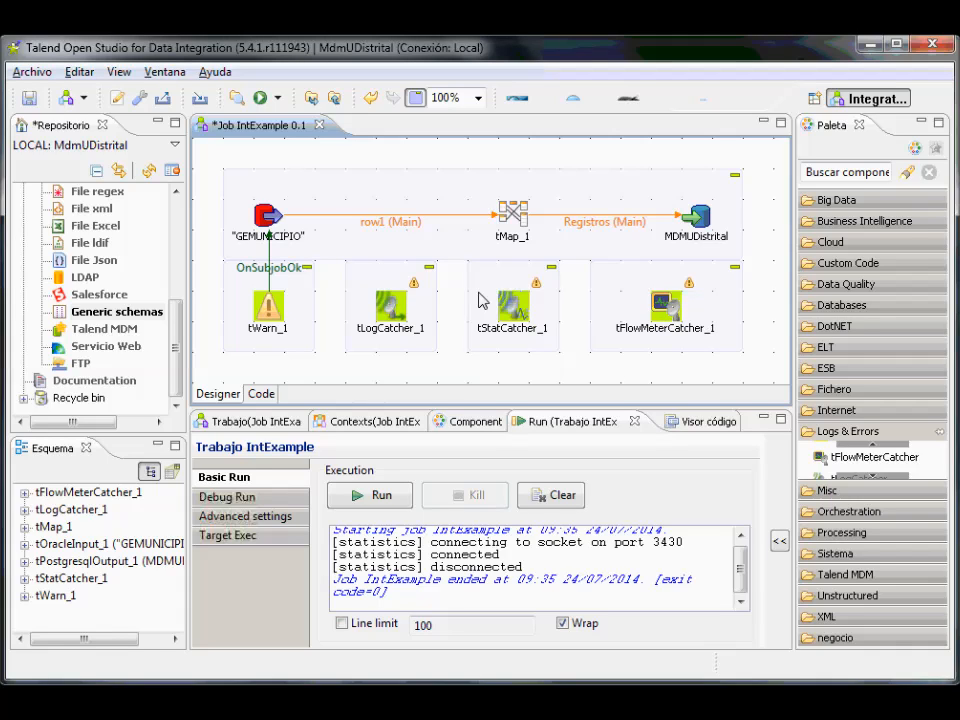
# Show the component settings of tLogCatcher_1, examine its schema's column lengths and accept the schema
pyautogui.click(391, 309)
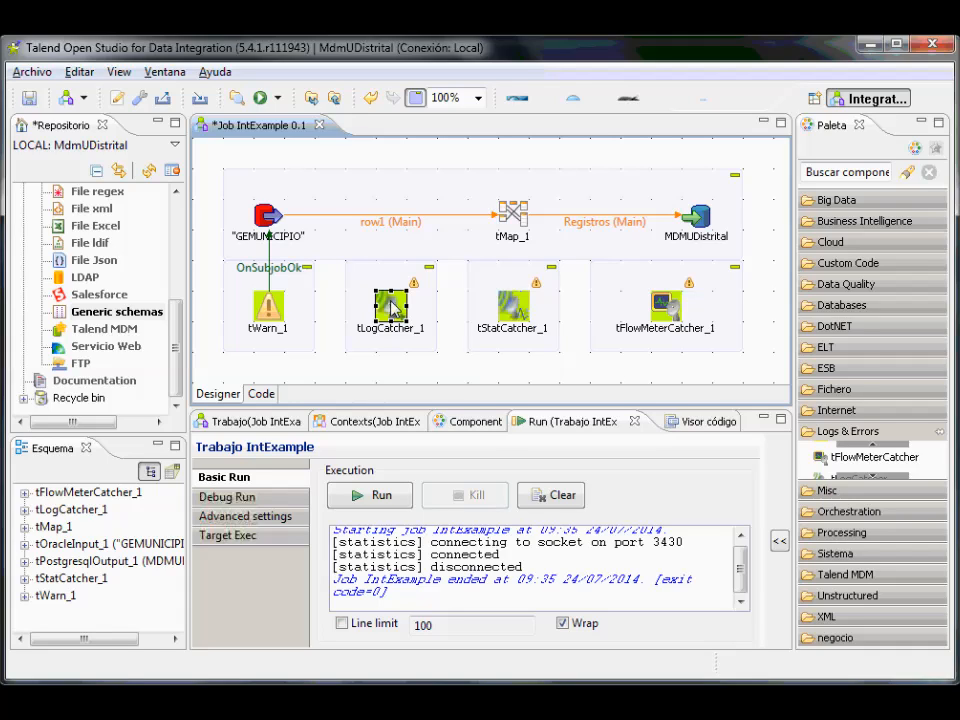
pyautogui.click(280, 312)
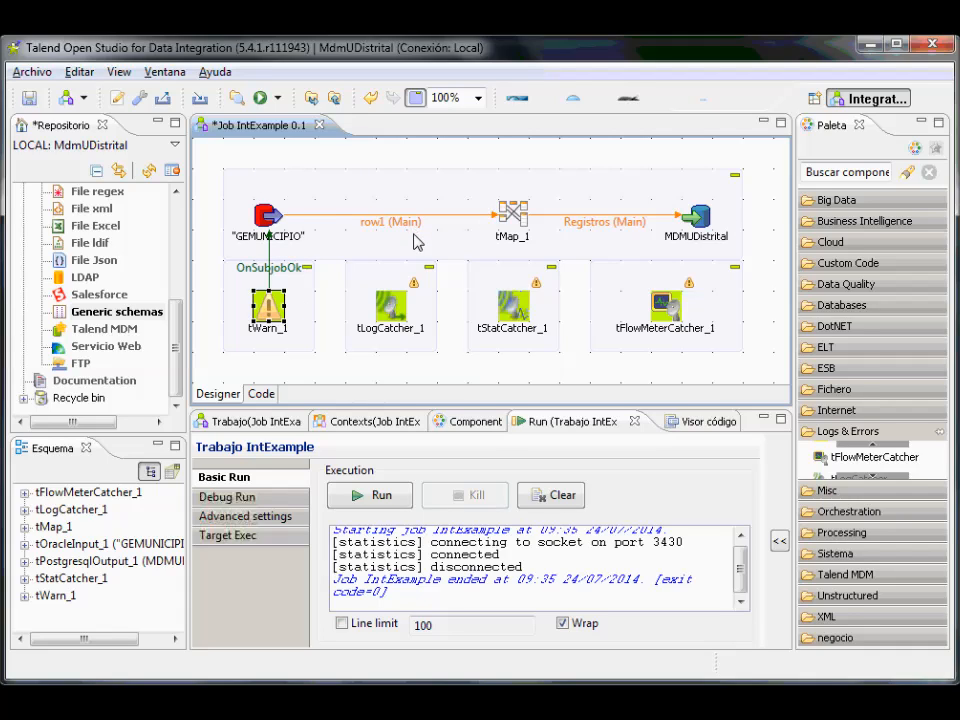
pyautogui.click(388, 316)
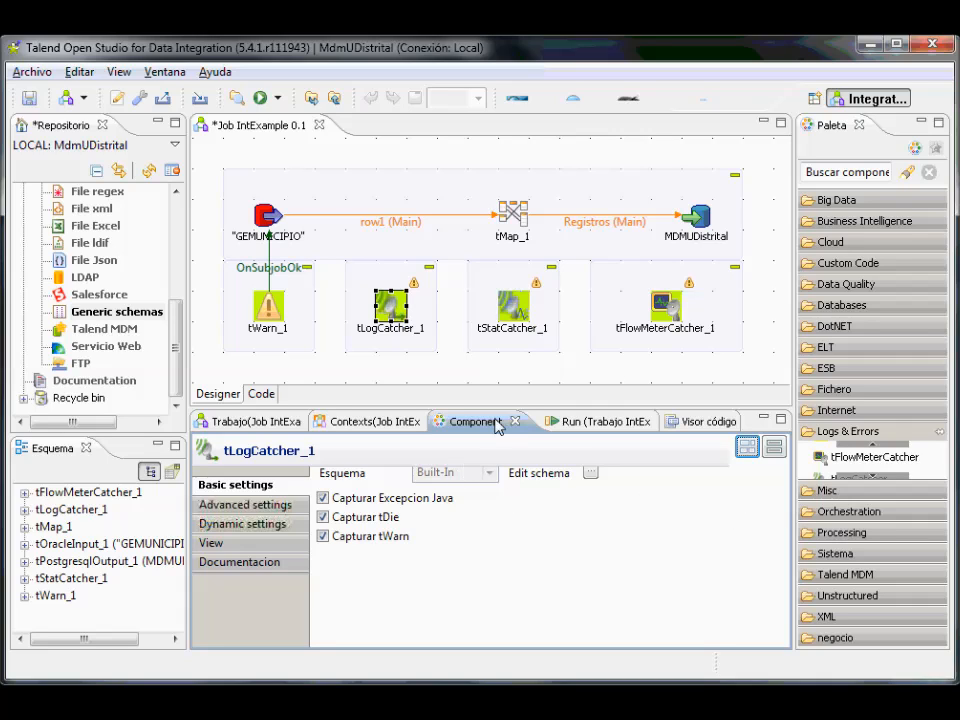
pyautogui.moveTo(497, 408); pyautogui.dragTo(497, 400)
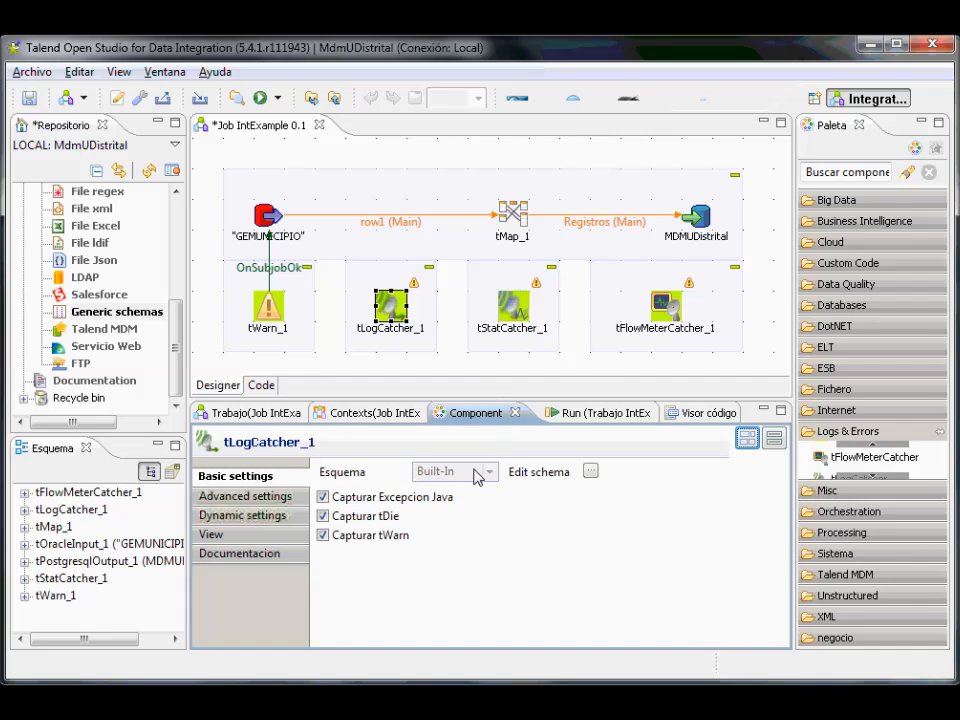
pyautogui.click(590, 474)
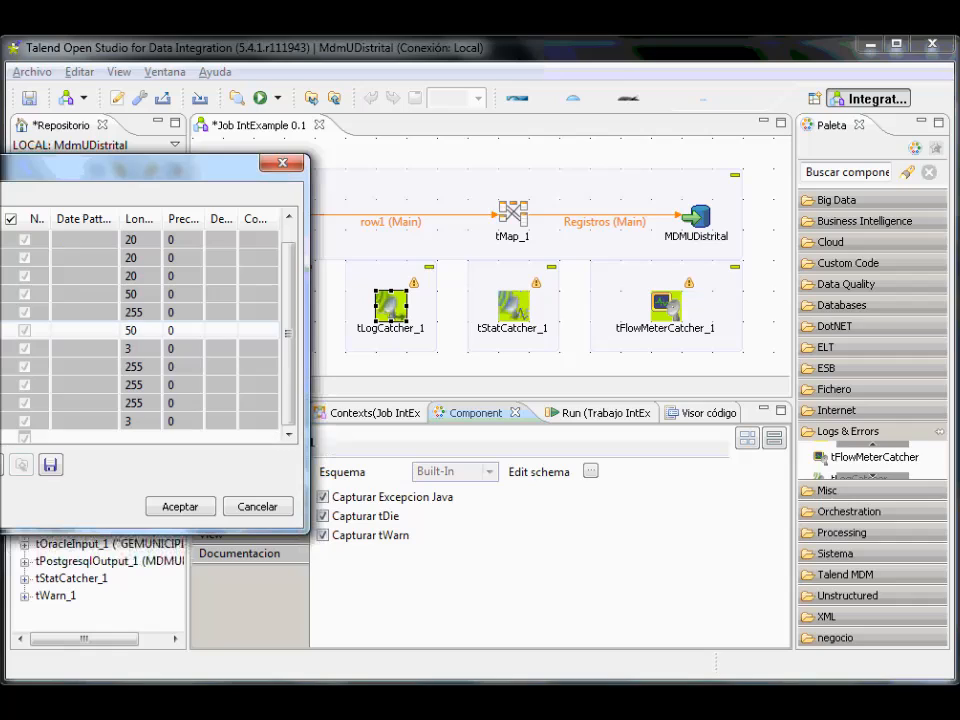
pyautogui.scroll(-1, 140, 340)
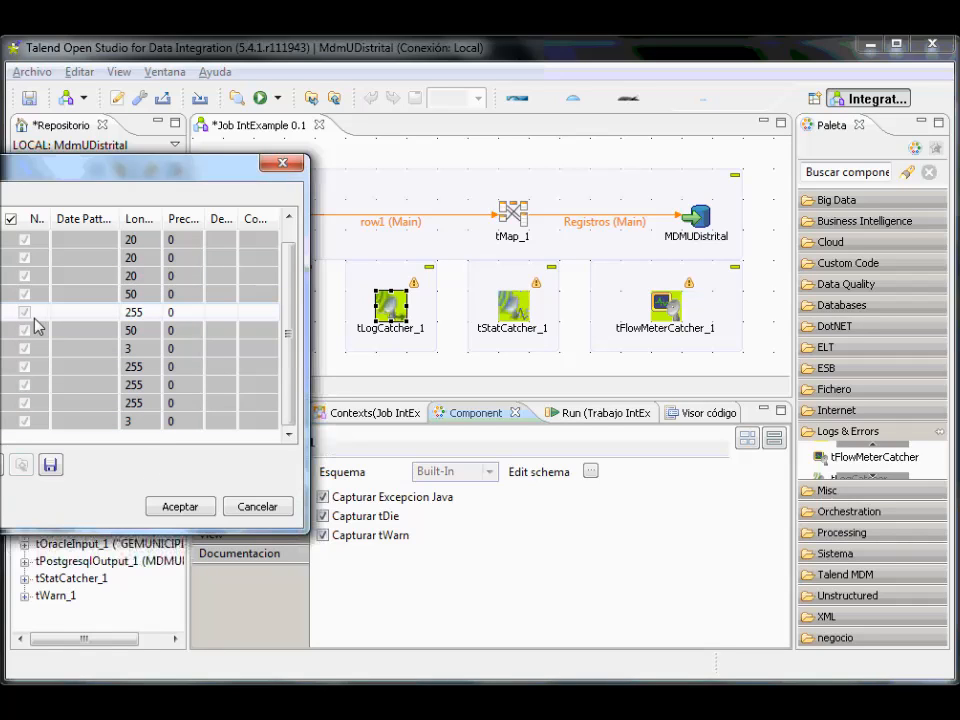
pyautogui.scroll(1, 218, 385)
pyautogui.scroll(-1, 218, 302)
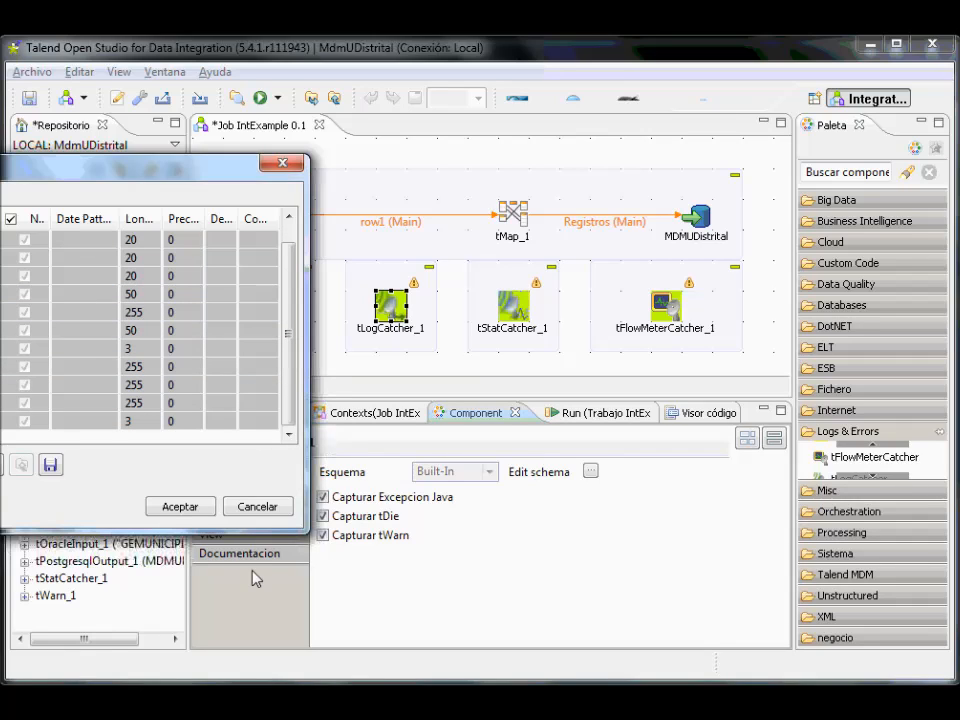
pyautogui.click(180, 507)
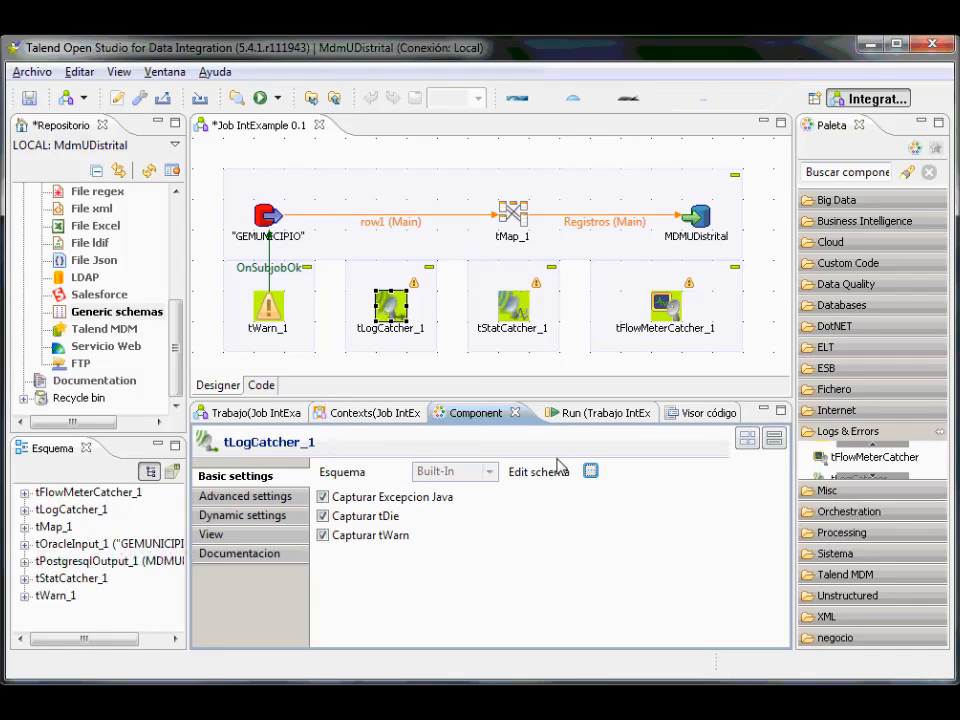
# Show the schema of tLogCatcher_1 and review its columns from moment to code, including the option for saving it as a generic schema
pyautogui.click(592, 472)
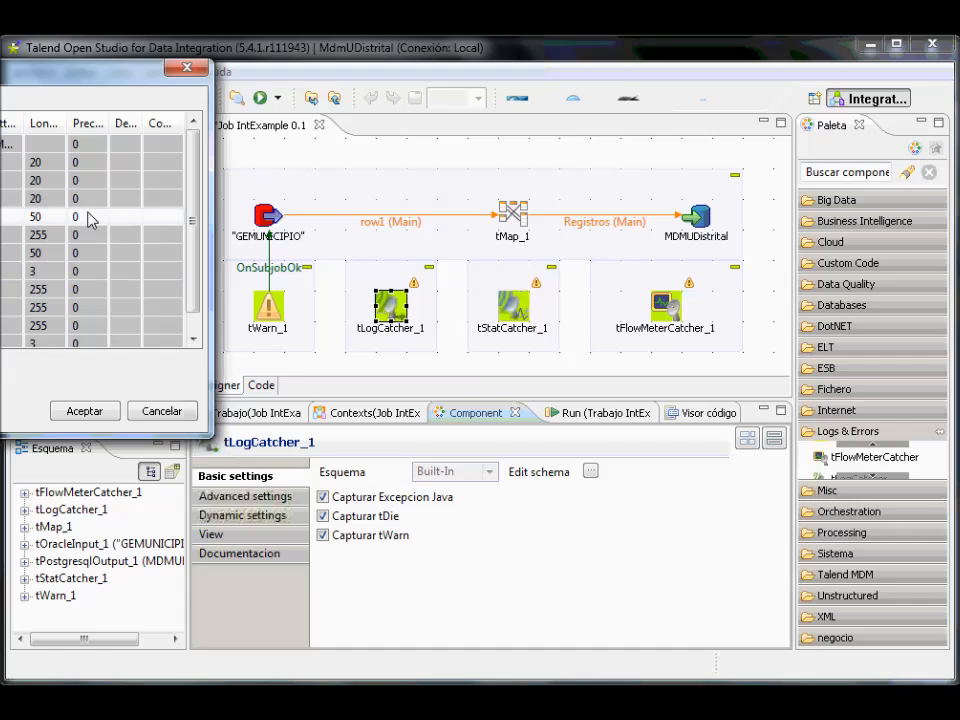
pyautogui.scroll(-1, 90, 216)
pyautogui.scroll(1, 28, 272)
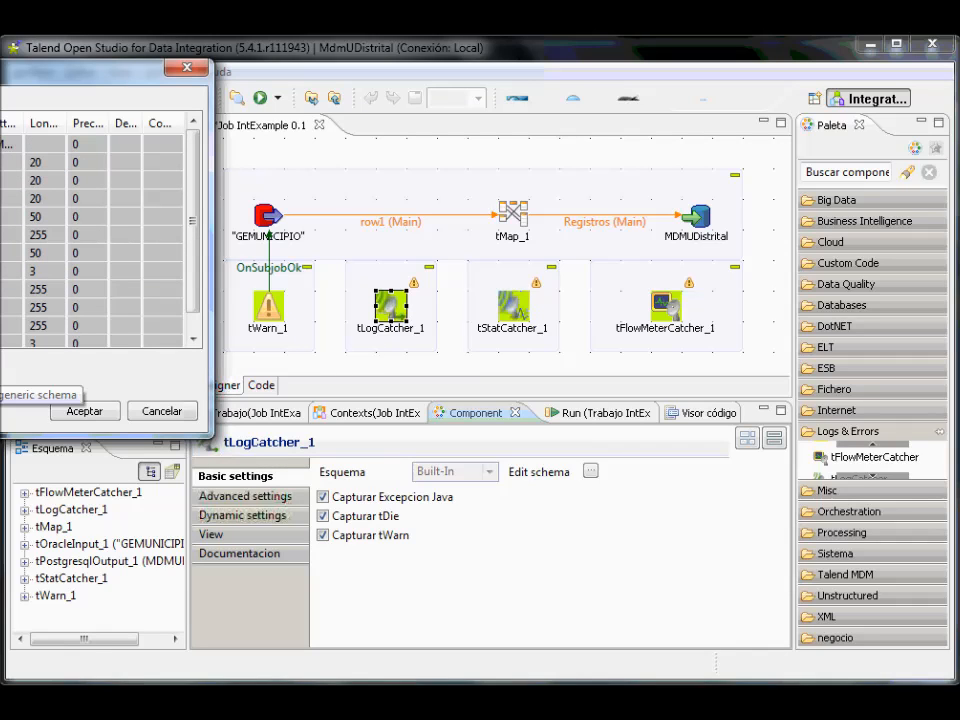
pyautogui.moveTo(4, 66); pyautogui.dragTo(463, 102)
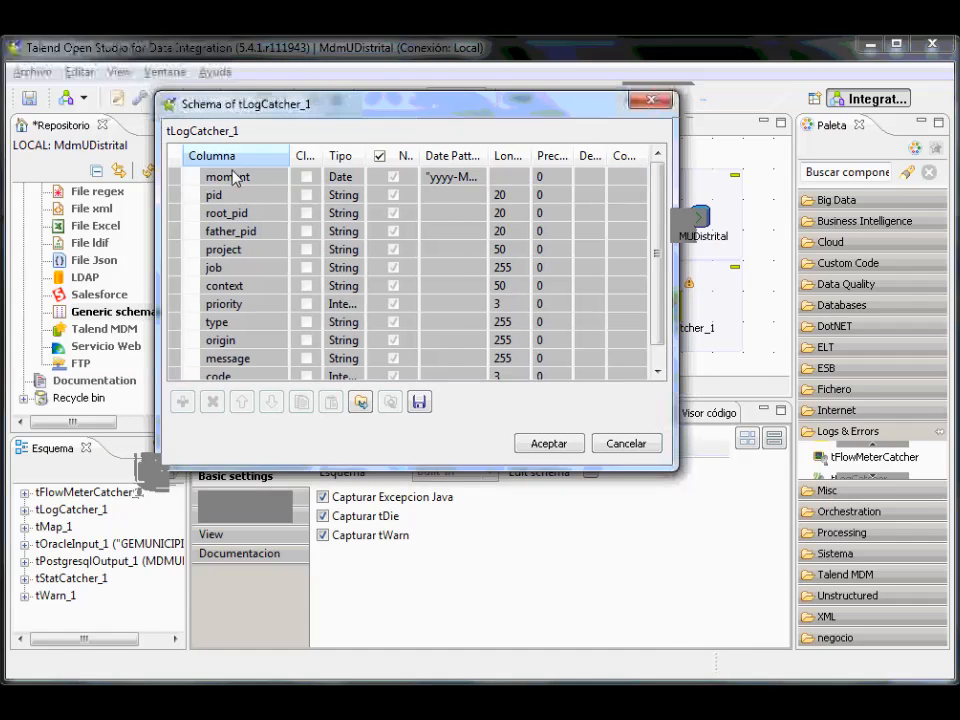
pyautogui.scroll(-1, 250, 300)
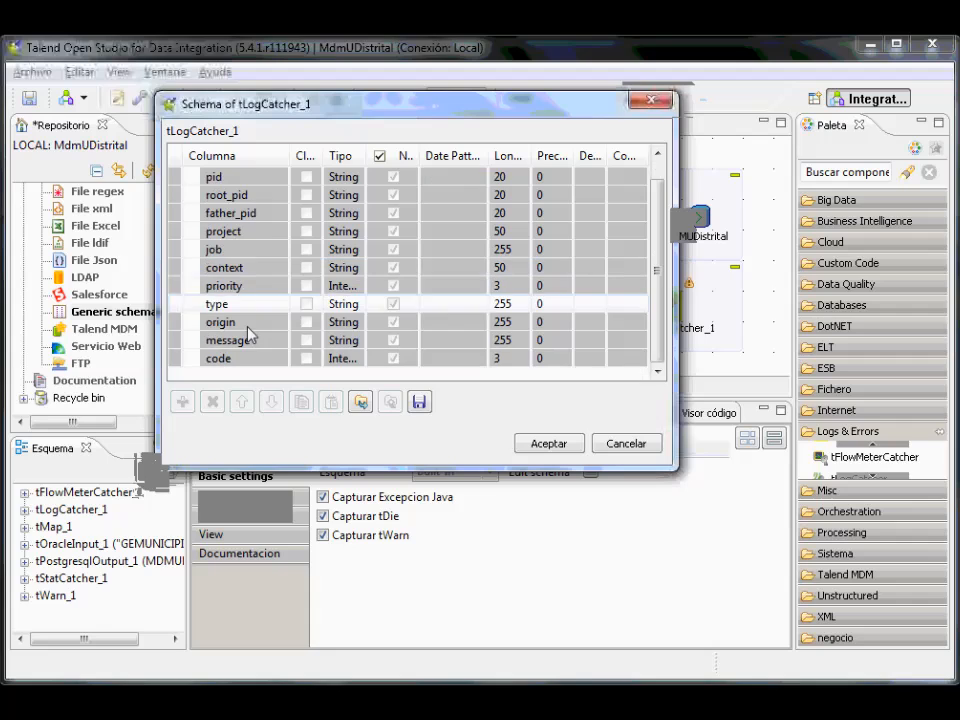
pyautogui.scroll(1, 235, 195)
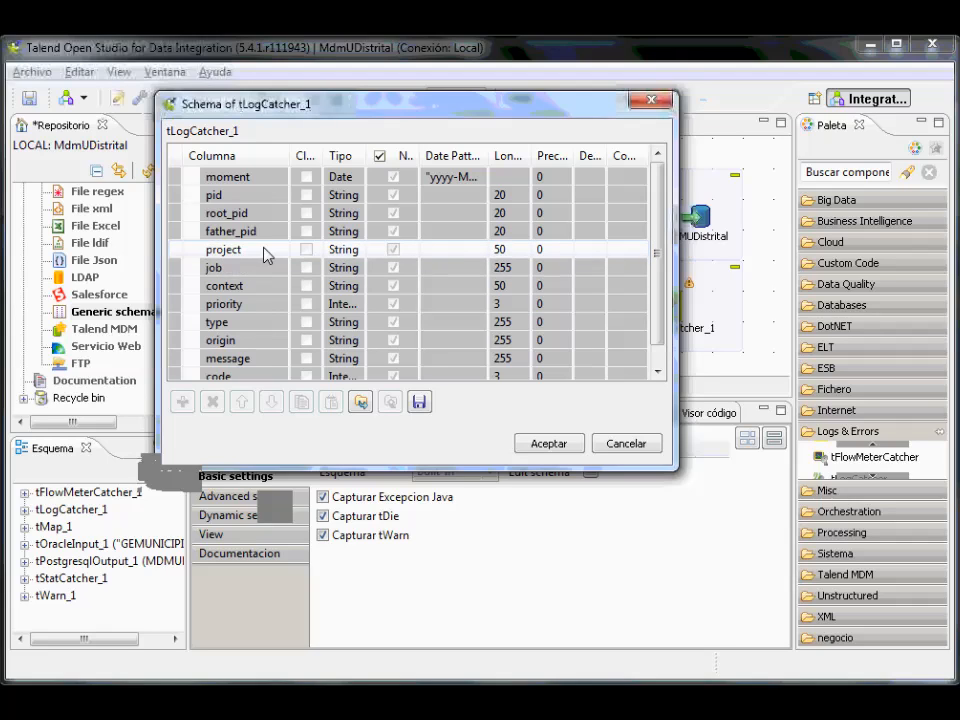
pyautogui.scroll(-1, 268, 274)
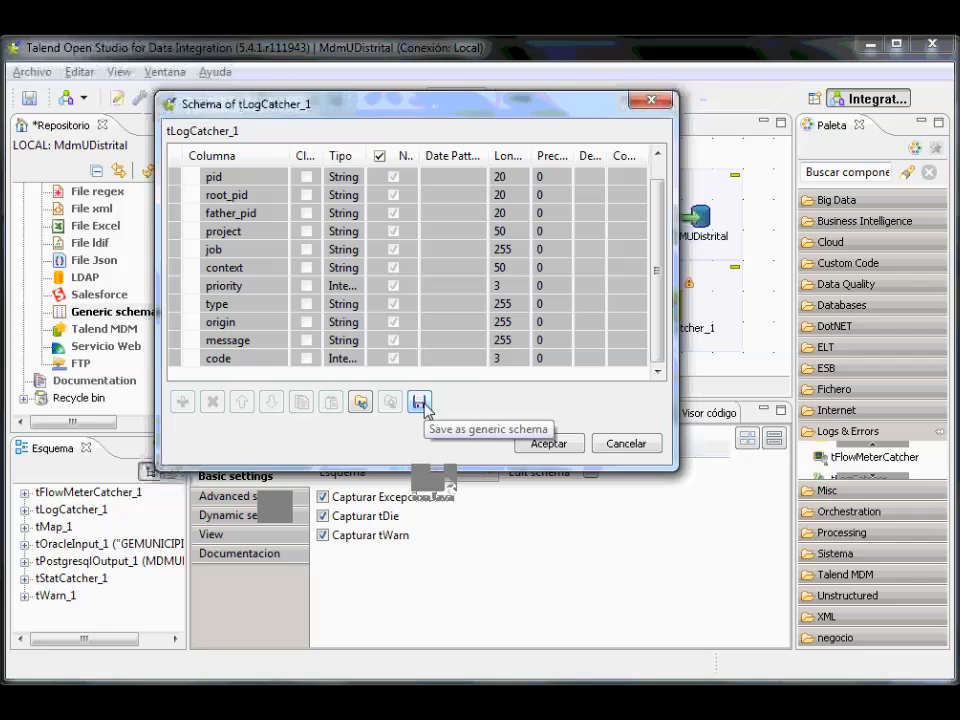
pyautogui.moveTo(420, 106); pyautogui.dragTo(555, 100)
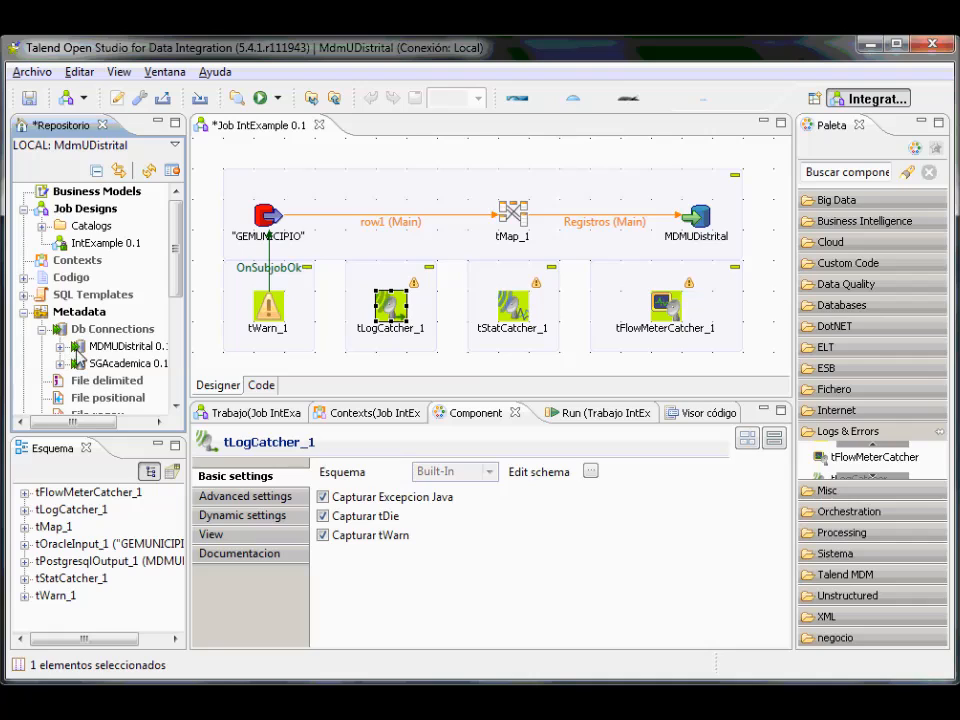
# Collapse Db Connections in the repository metadata and locate the Generic schemas node
pyautogui.click(42, 328)
pyautogui.moveTo(180, 251); pyautogui.dragTo(176, 306)
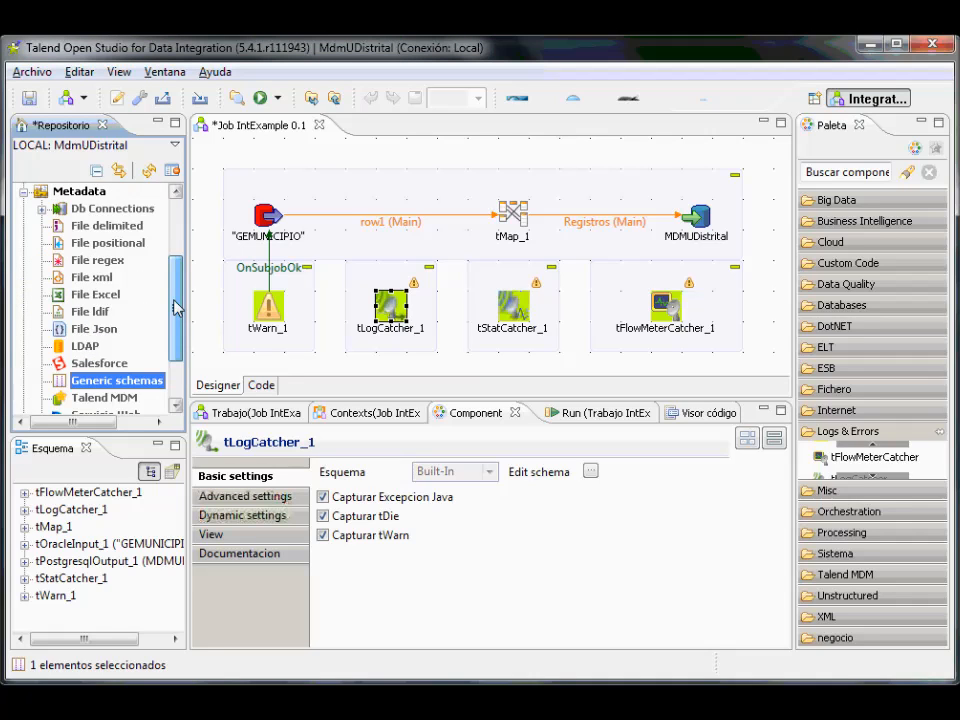
pyautogui.scroll(-1, 176, 308)
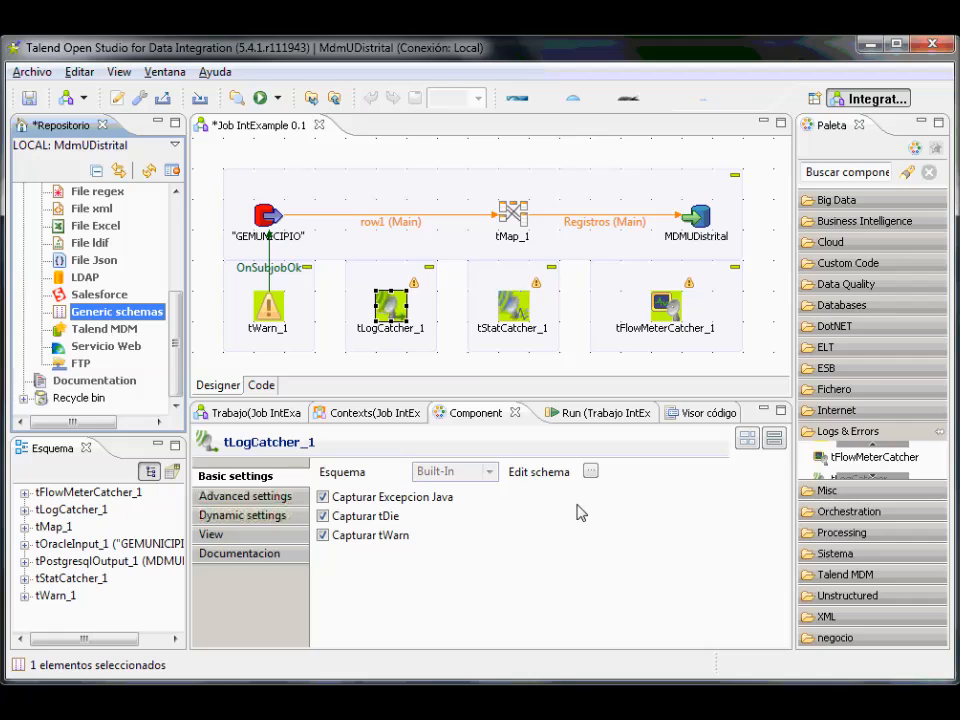
# Save the tLogCatcher_1 schema as a generic schema named logcatchers, accept the schema and select the new entry in the repository
pyautogui.click(590, 473)
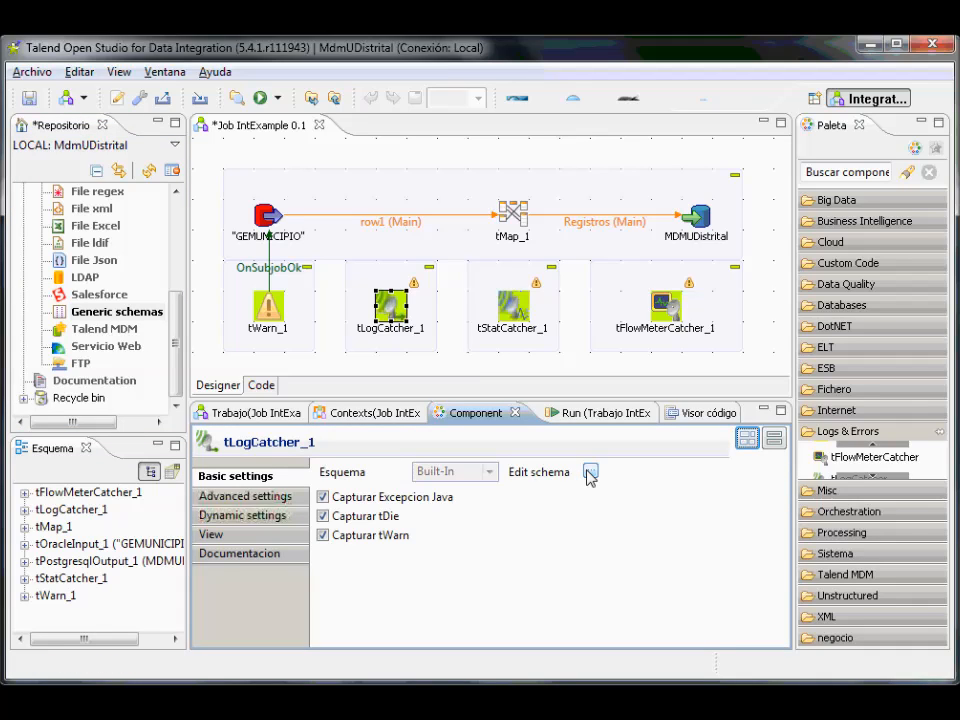
pyautogui.click(590, 475)
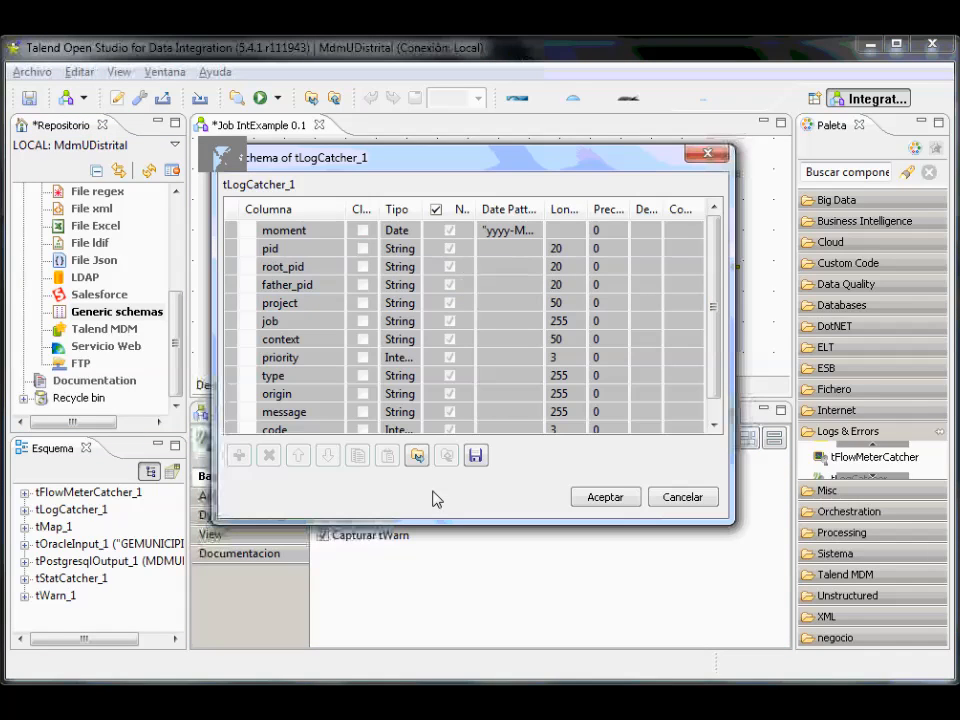
pyautogui.click(476, 455)
pyautogui.click(229, 418)
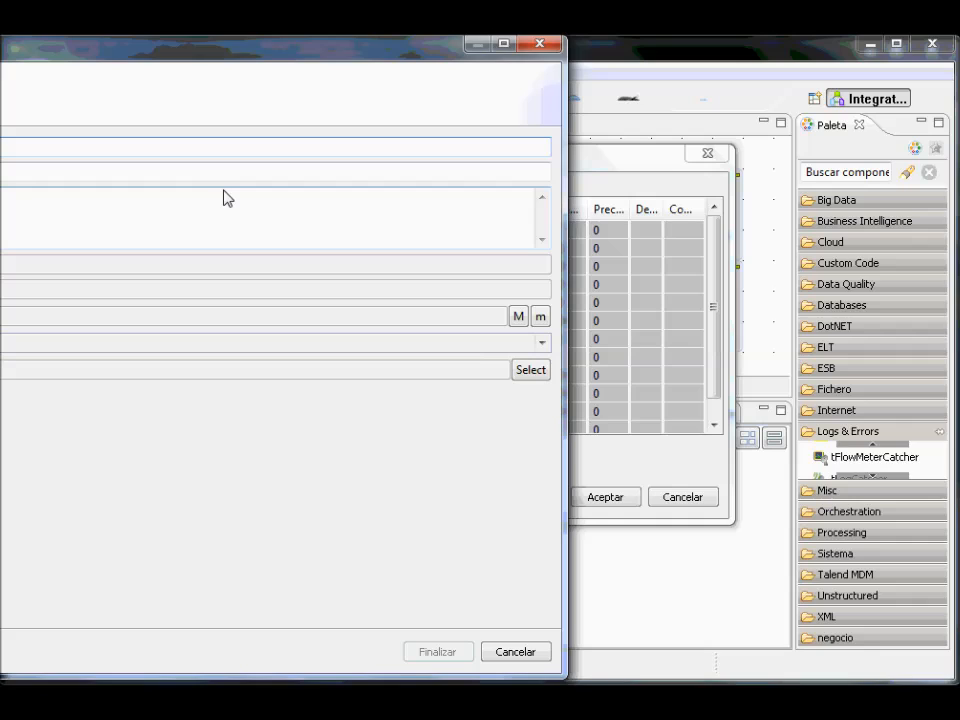
pyautogui.write('l')
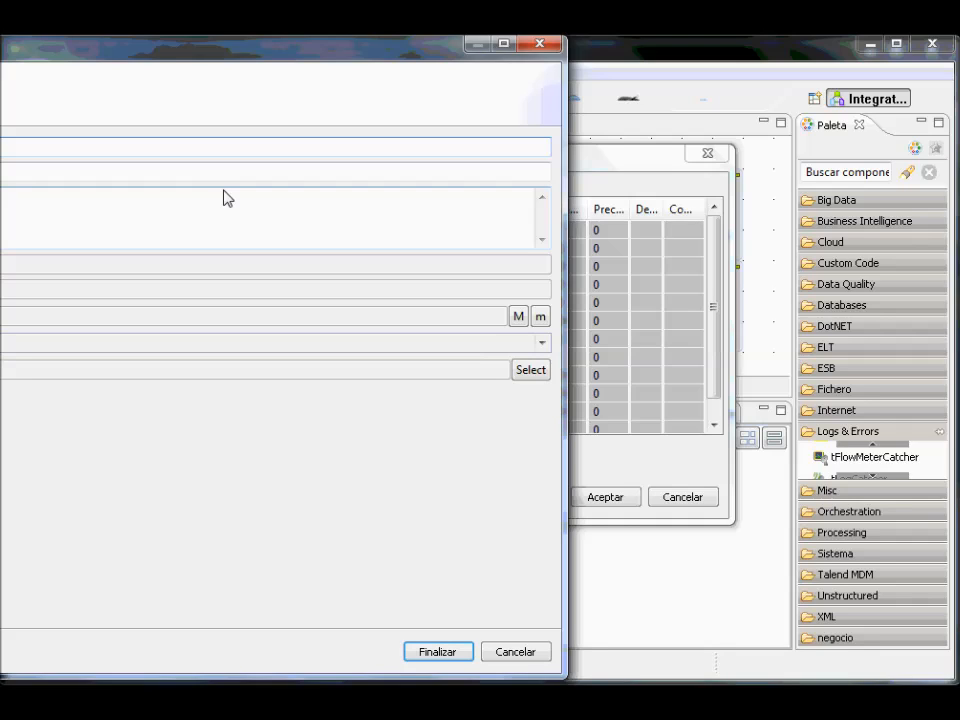
pyautogui.write('s')
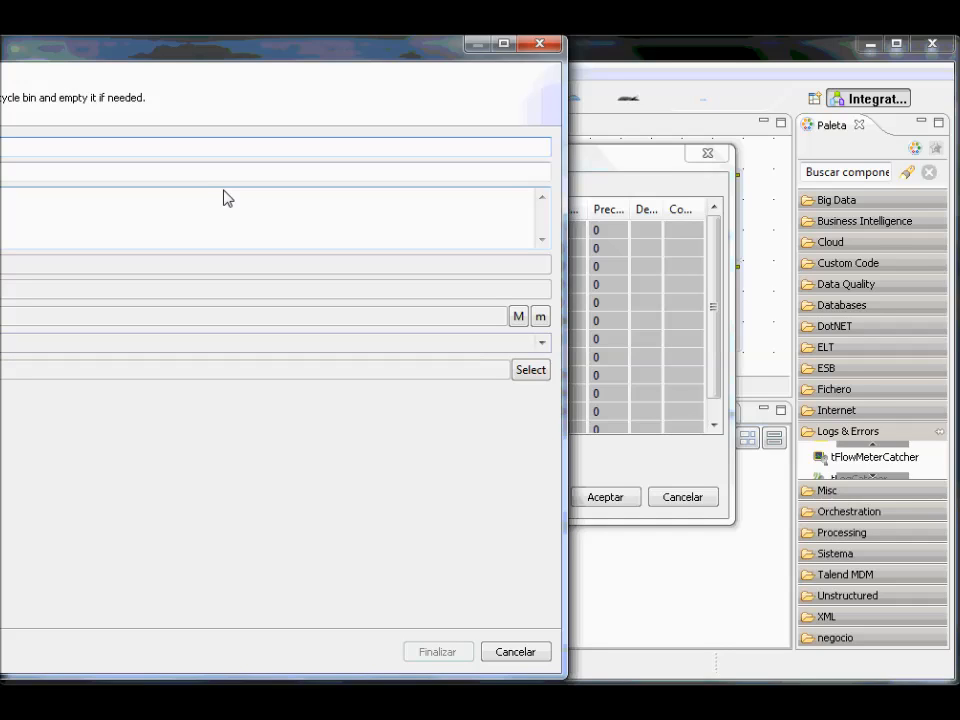
pyautogui.write('_')
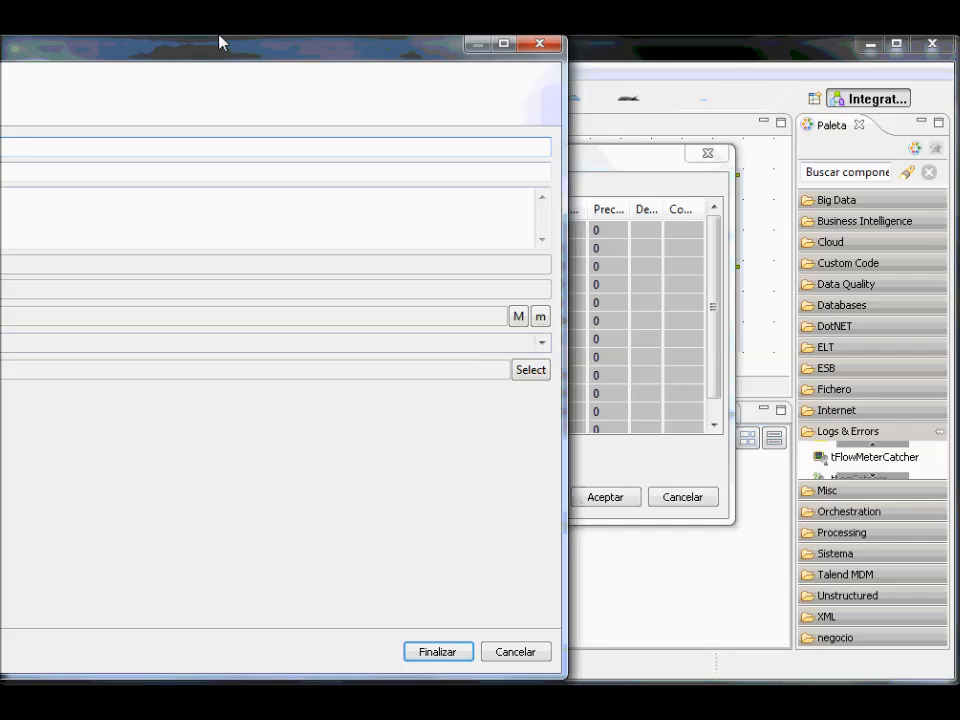
pyautogui.moveTo(206, 64); pyautogui.dragTo(481, 100)
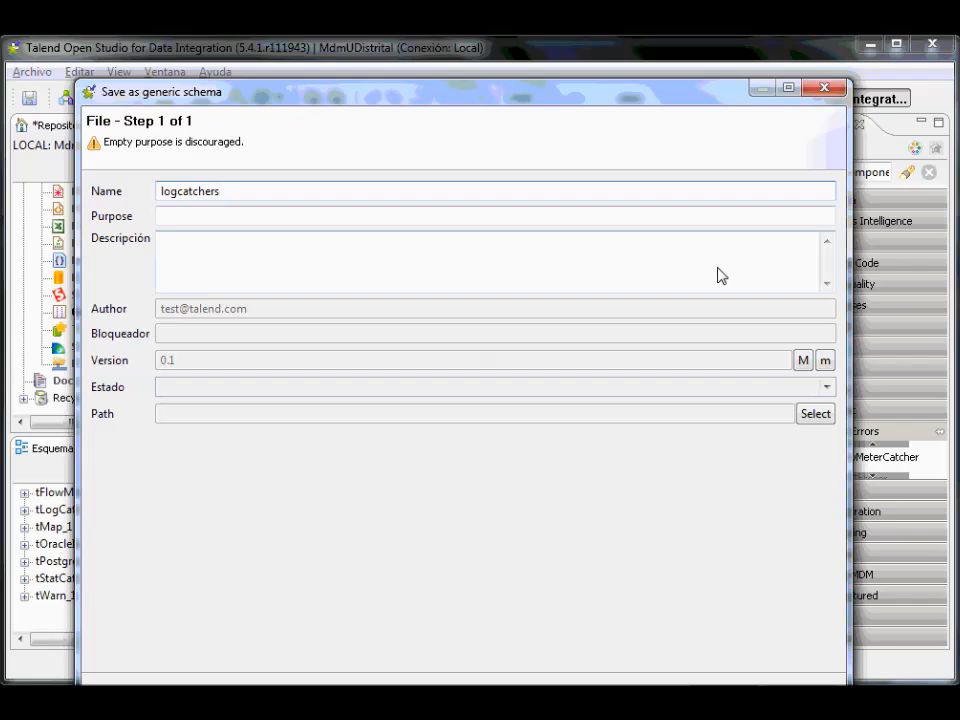
pyautogui.press('Return')
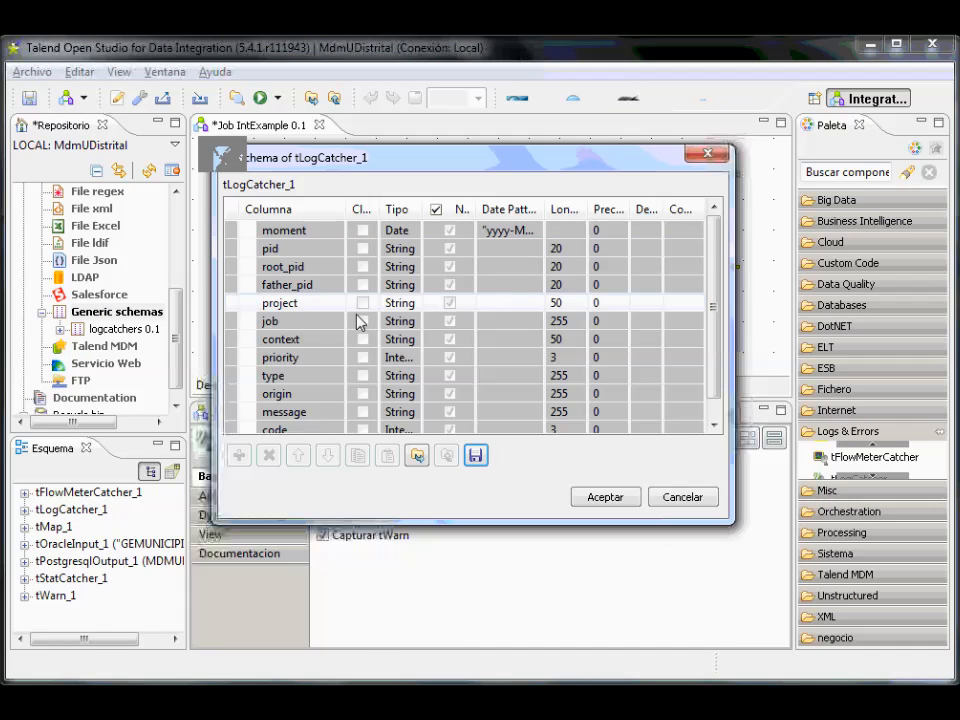
pyautogui.click(605, 497)
pyautogui.click(122, 330)
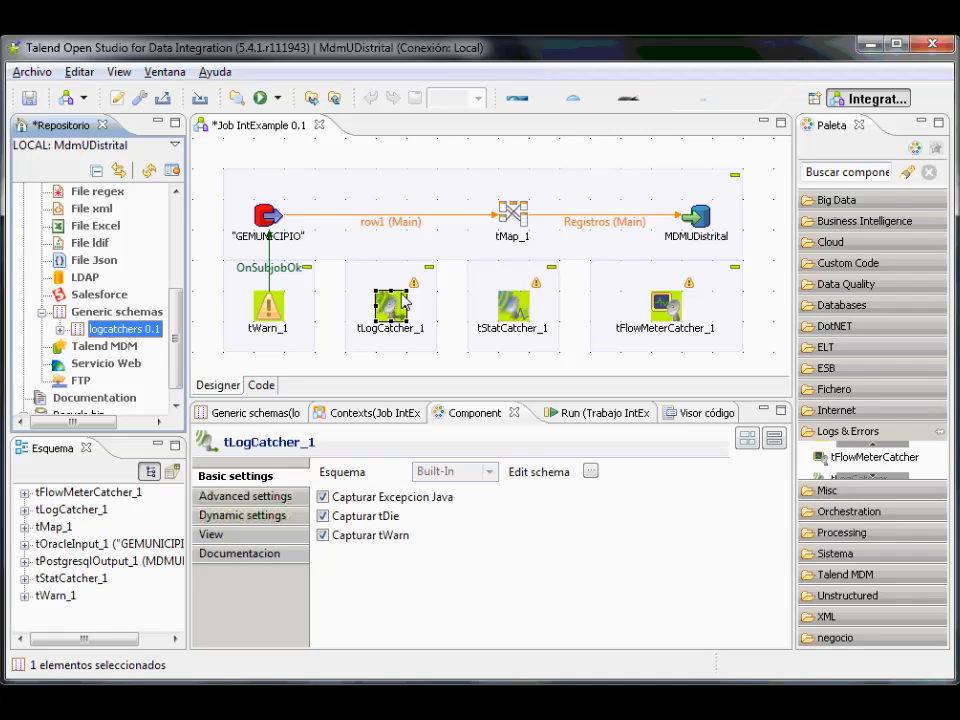
# Show the schema of tStatCatcher_1, review its columns through duration and accept it
pyautogui.click(530, 315)
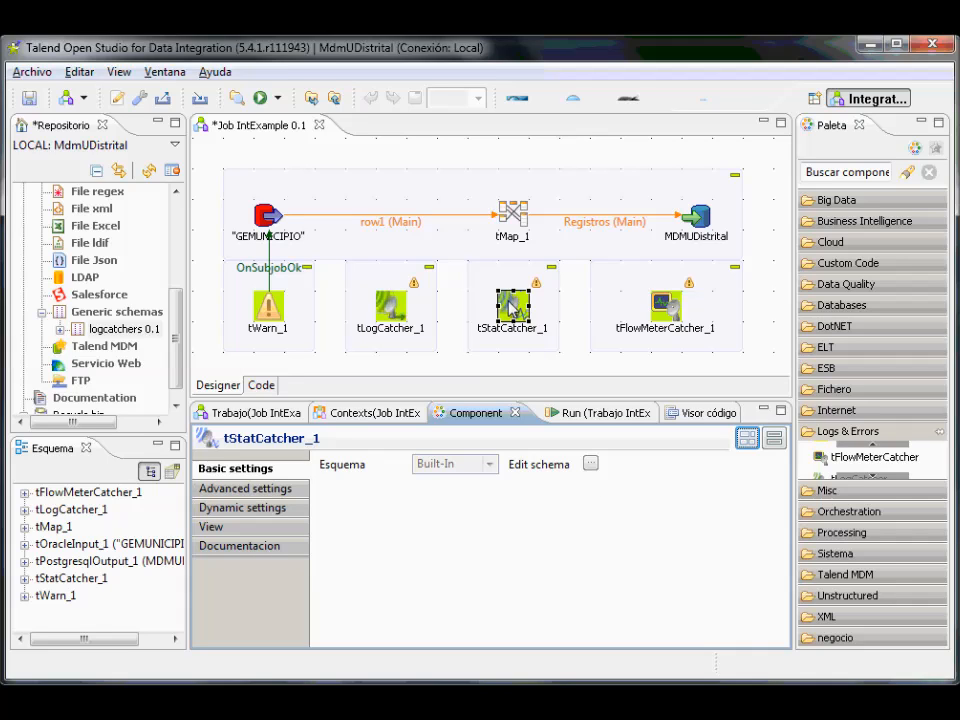
pyautogui.click(591, 467)
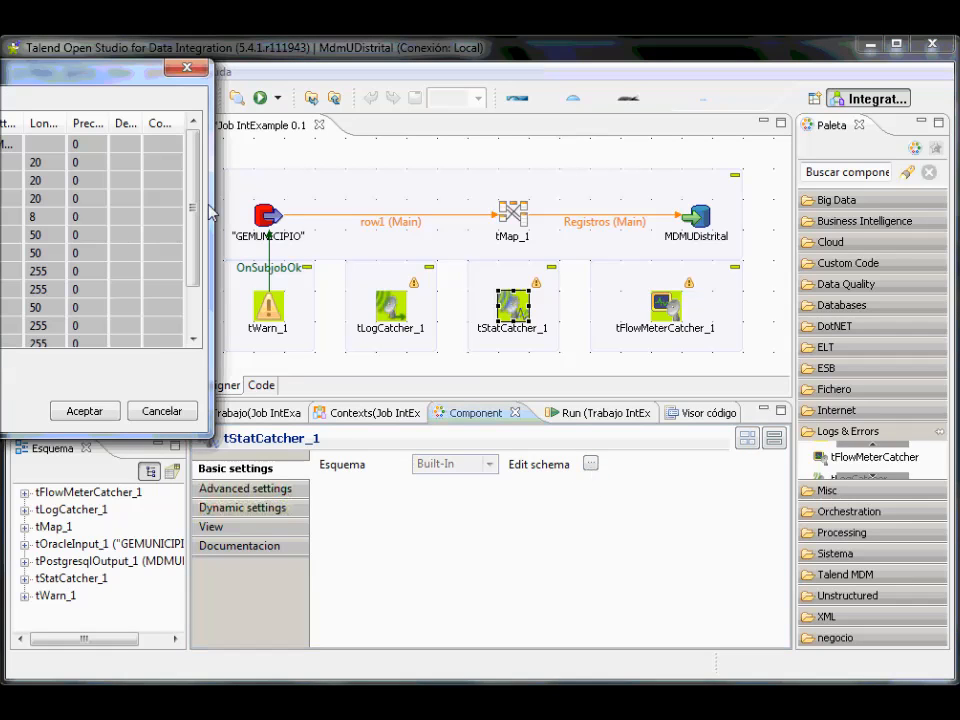
pyautogui.moveTo(6, 74); pyautogui.dragTo(594, 147)
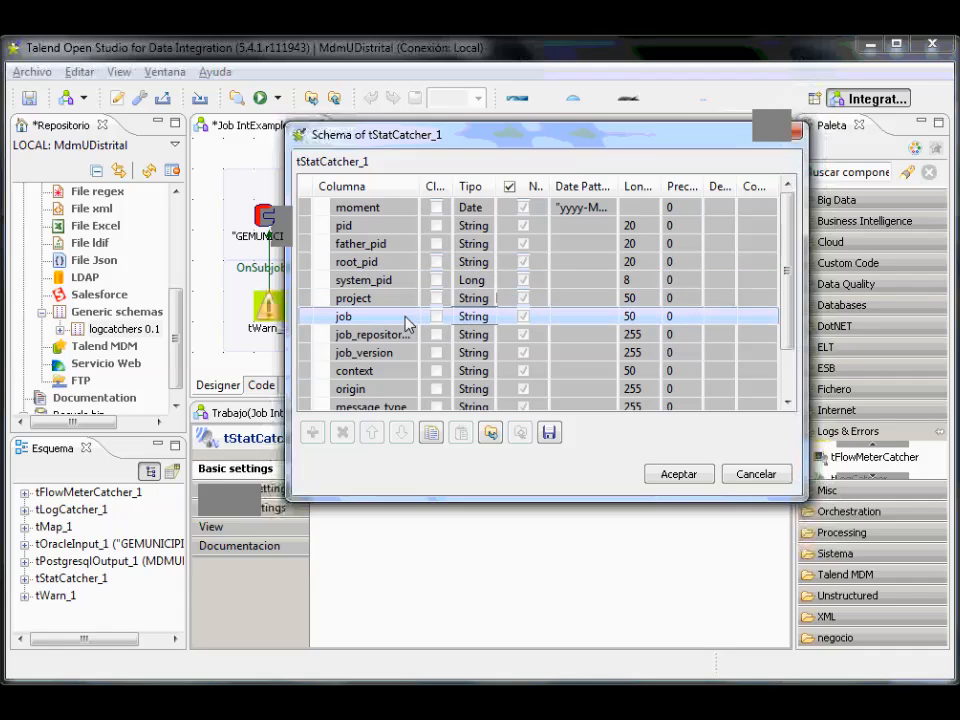
pyautogui.scroll(-1, 440, 316)
pyautogui.click(392, 280)
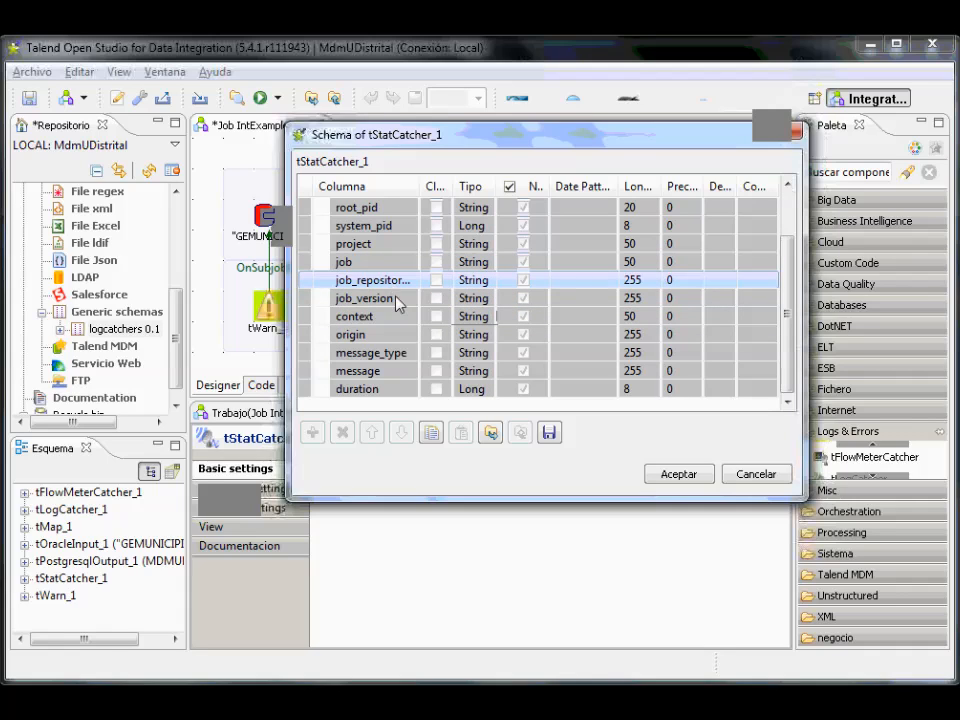
pyautogui.click(403, 302)
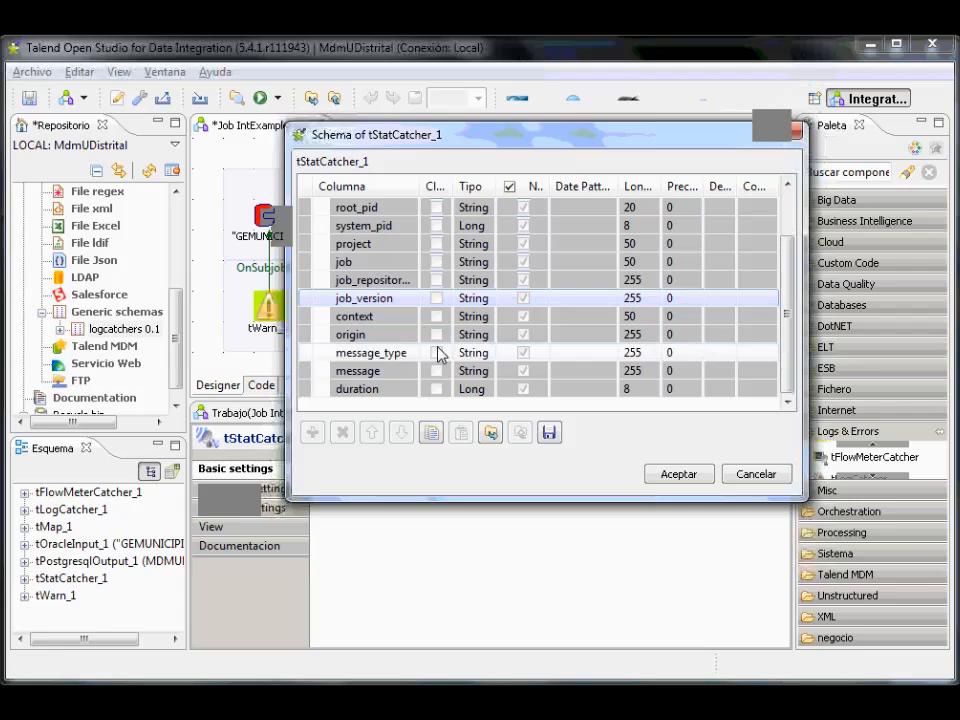
pyautogui.click(676, 475)
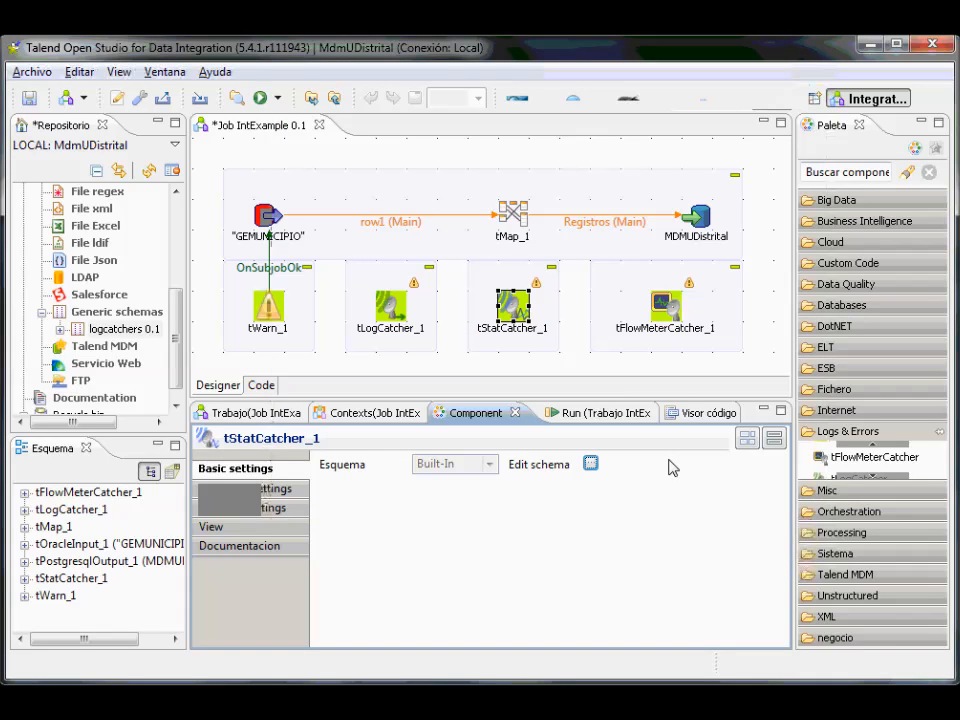
# Save the tStatCatcher_1 schema as a generic schema named statcatchers in the default folder and accept the schema
pyautogui.click(590, 466)
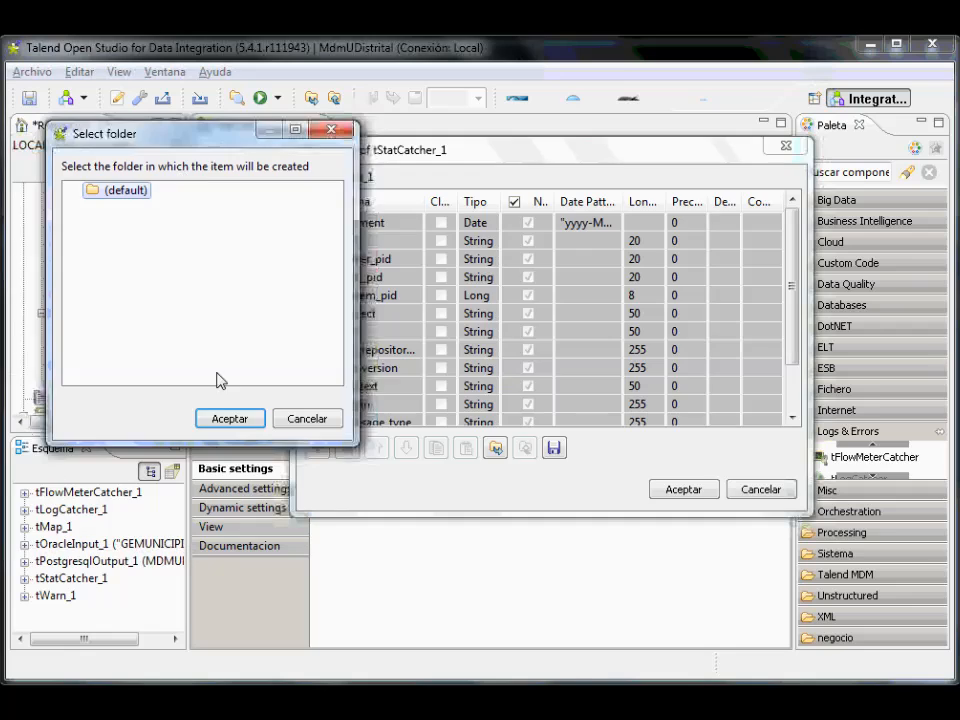
pyautogui.click(229, 415)
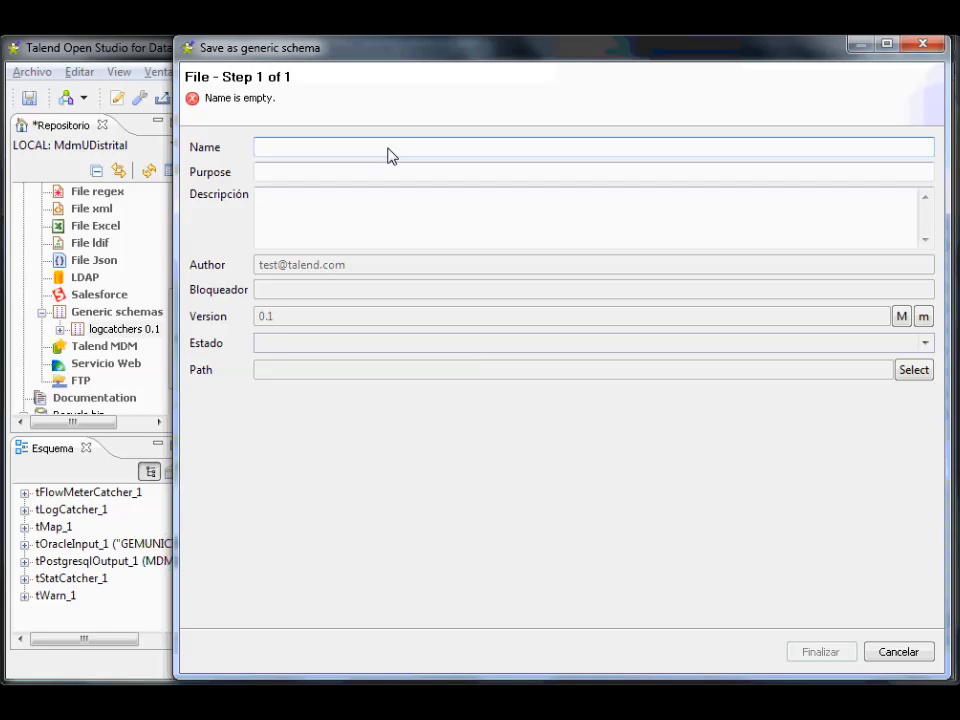
pyautogui.write('stat')
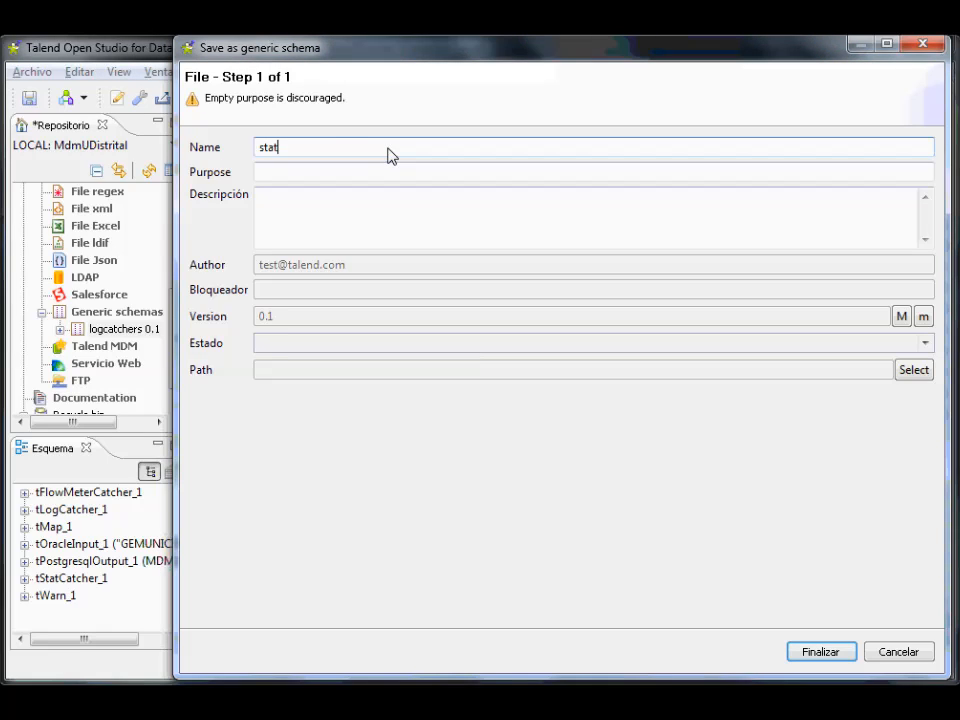
pyautogui.write('catchers')
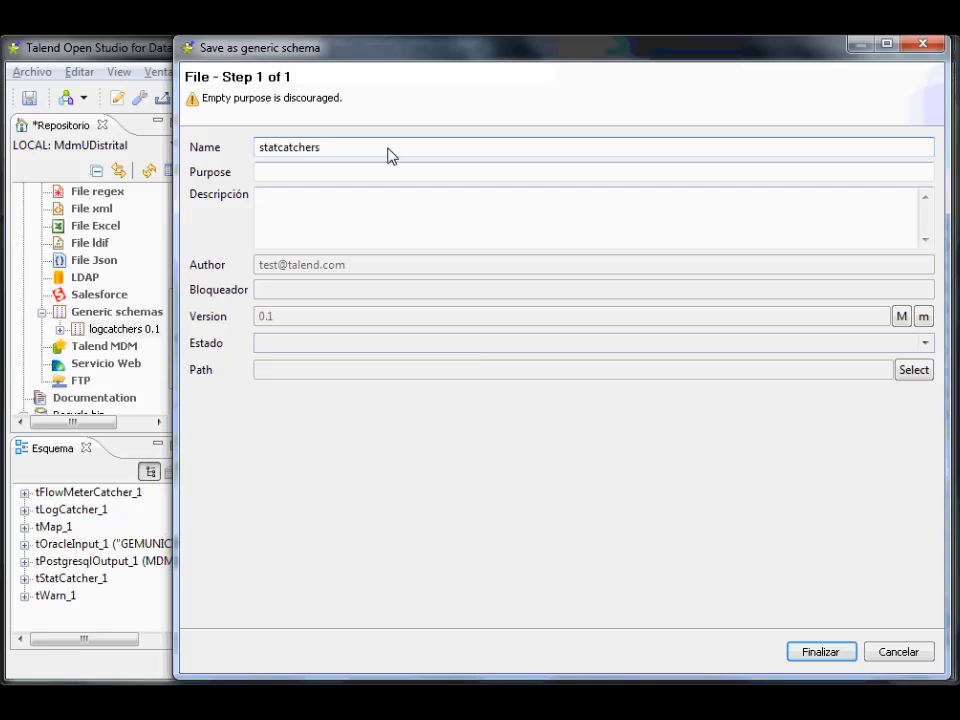
pyautogui.click(832, 656)
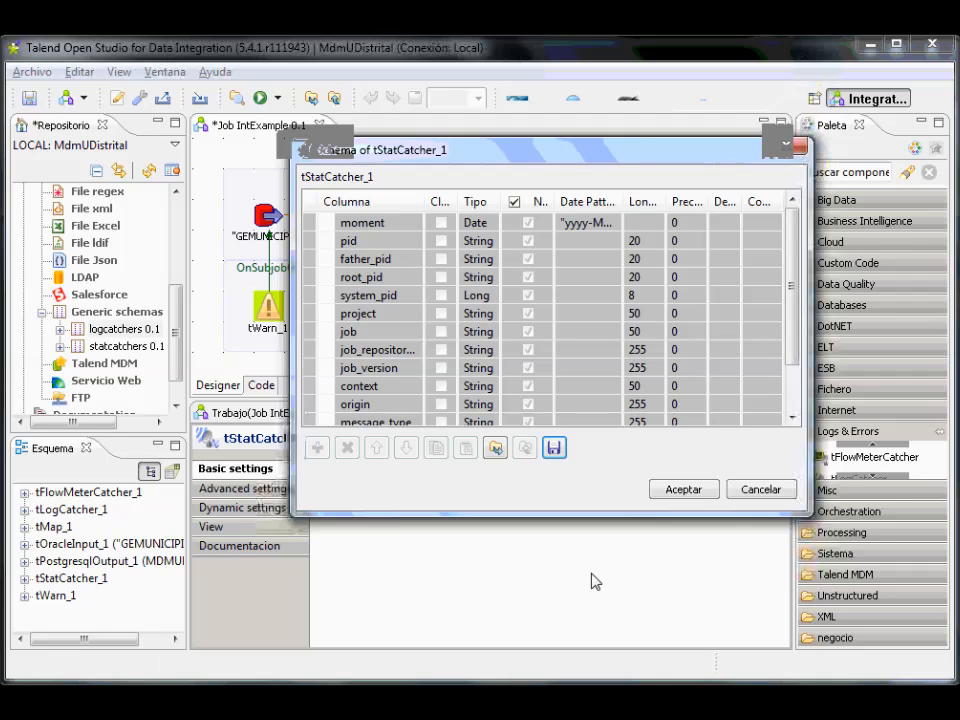
pyautogui.click(695, 494)
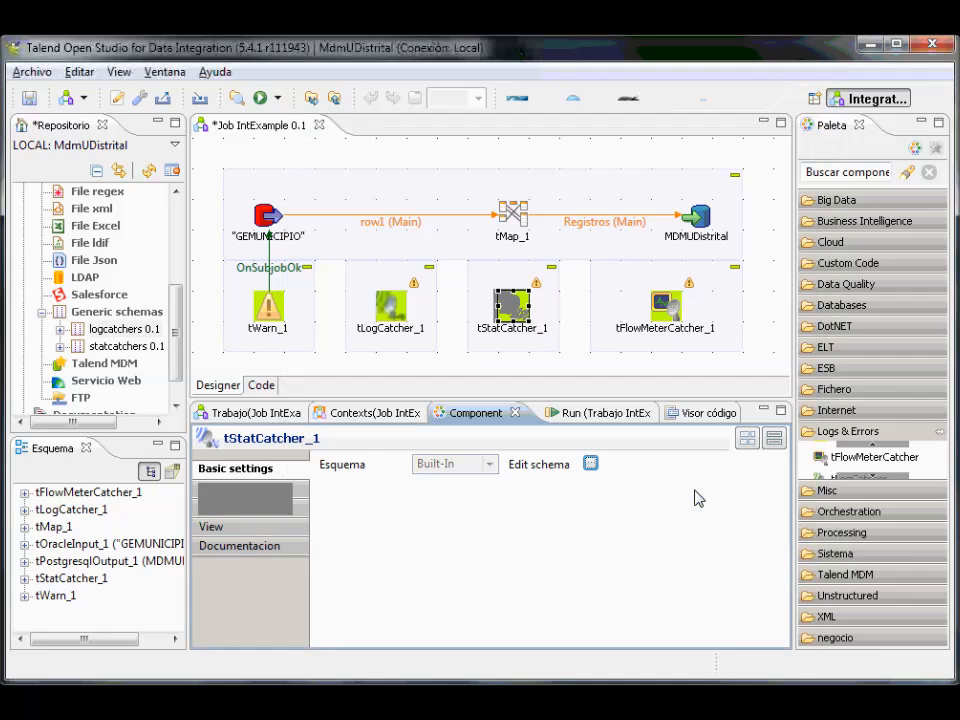
# Show the schema of tFlowMeterCatcher_1, review its columns from moment to thresholds and accept it
pyautogui.click(668, 308)
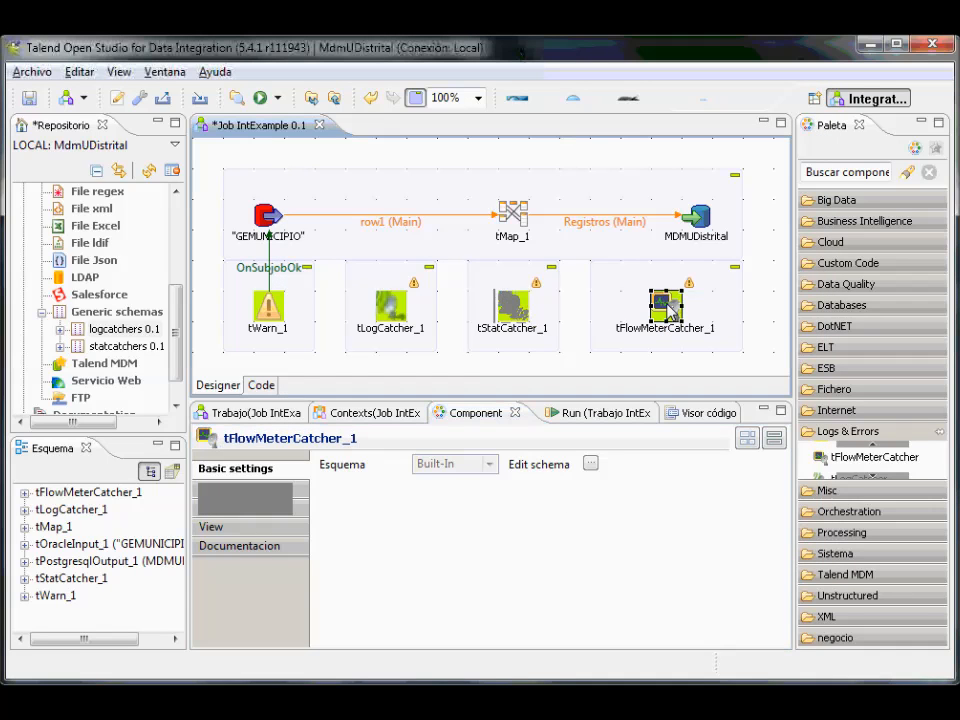
pyautogui.click(596, 464)
pyautogui.moveTo(204, 236); pyautogui.dragTo(643, 228)
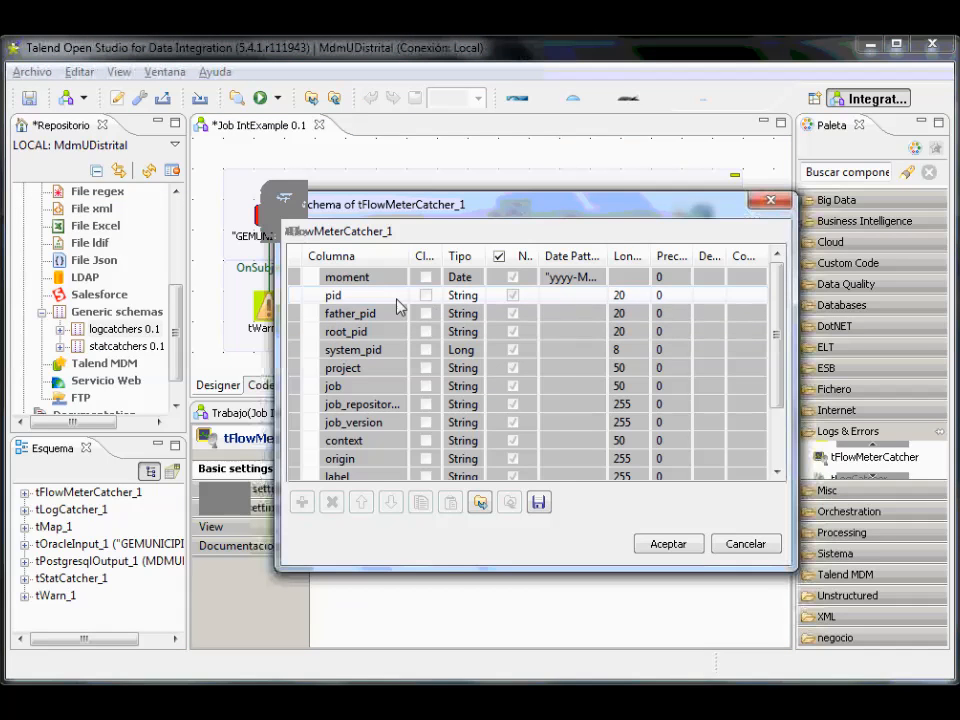
pyautogui.scroll(-2, 393, 296)
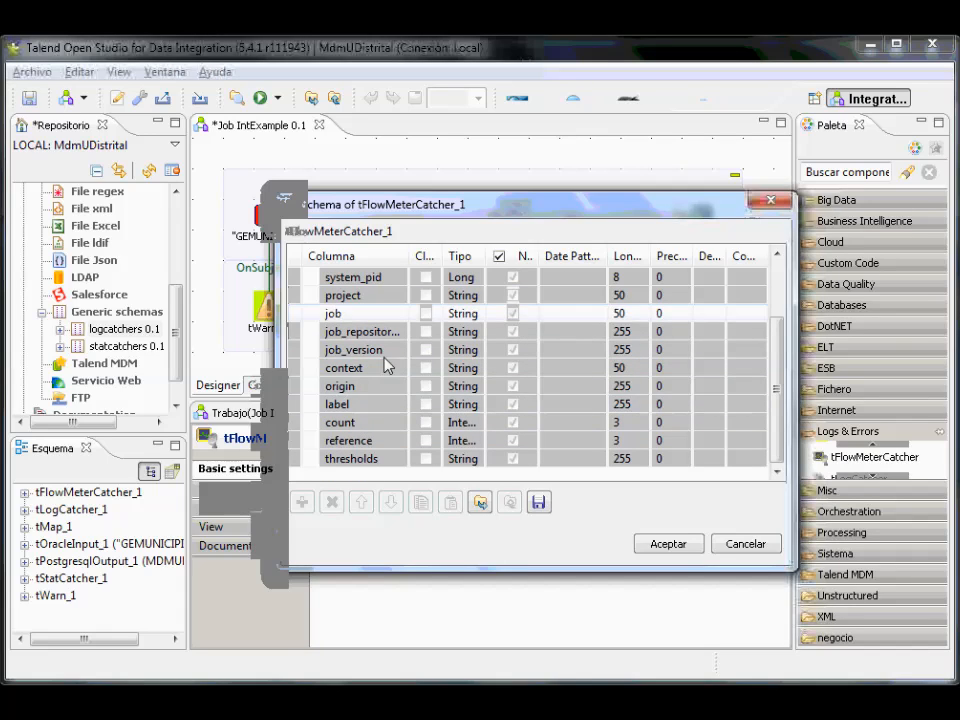
pyautogui.scroll(2, 414, 359)
pyautogui.scroll(-2, 416, 359)
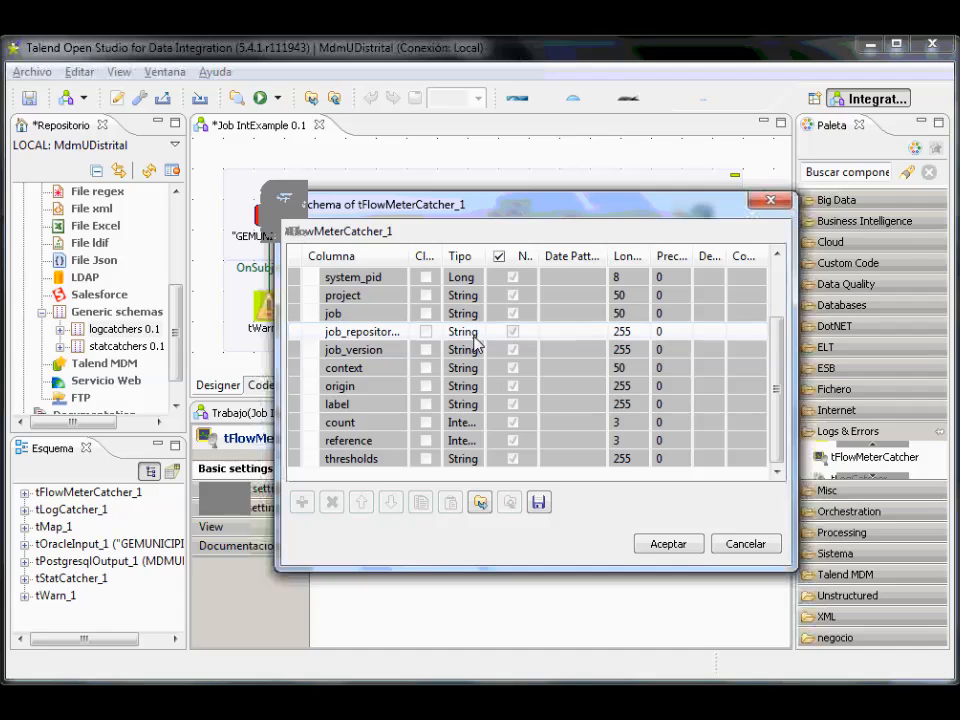
pyautogui.click(668, 544)
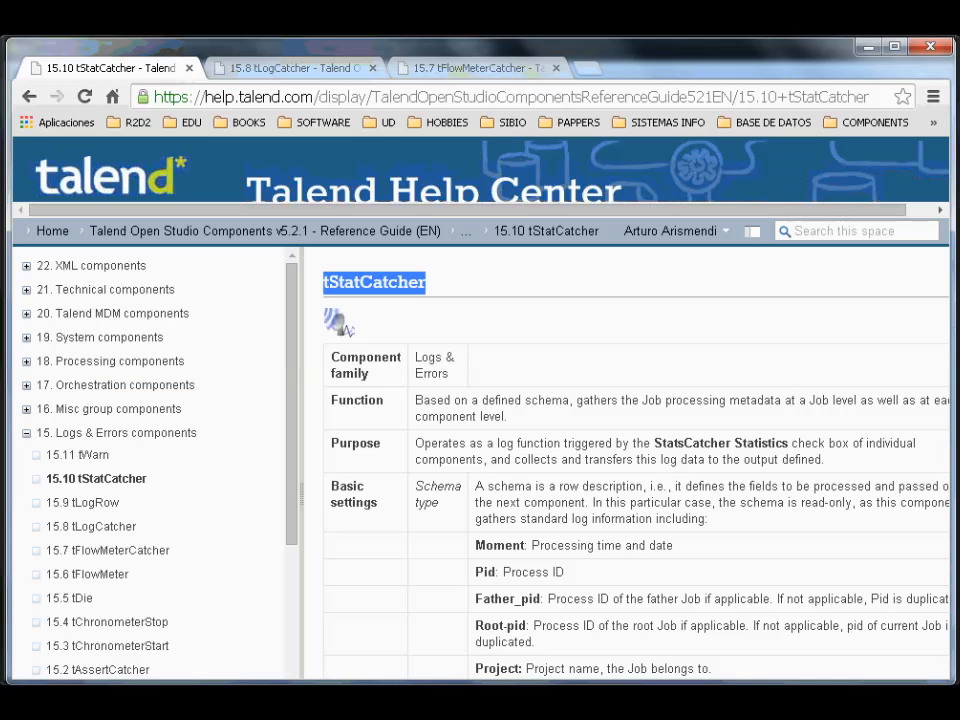
# Check the Talend Help Center pages for tLogCatcher and tFlowMeterCatcher, and return to Talend Open Studio
pyautogui.click(252, 70)
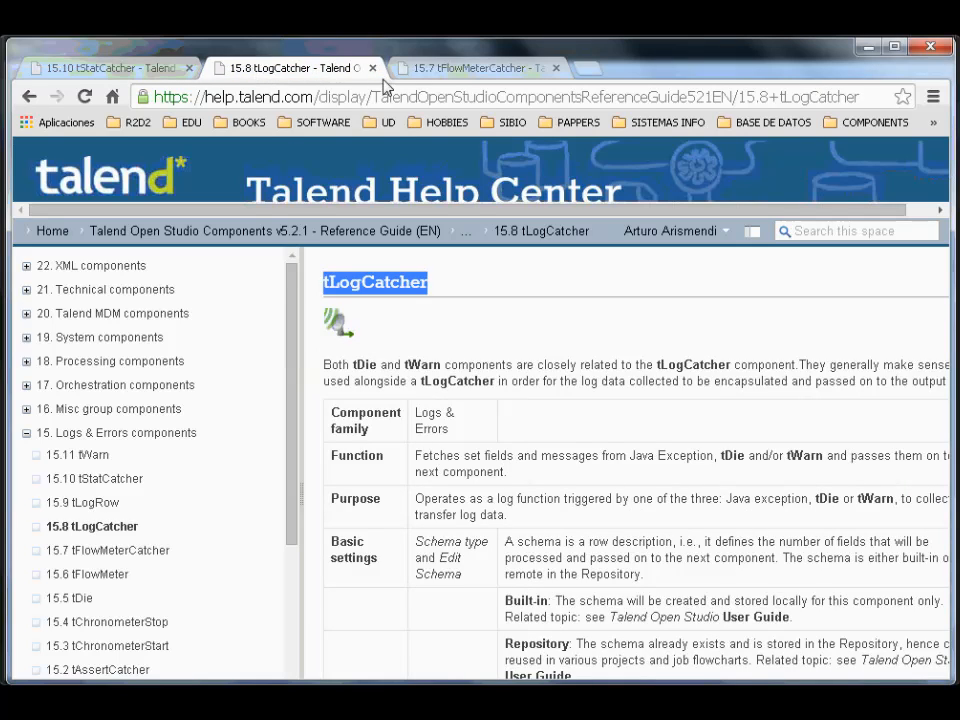
pyautogui.click(428, 69)
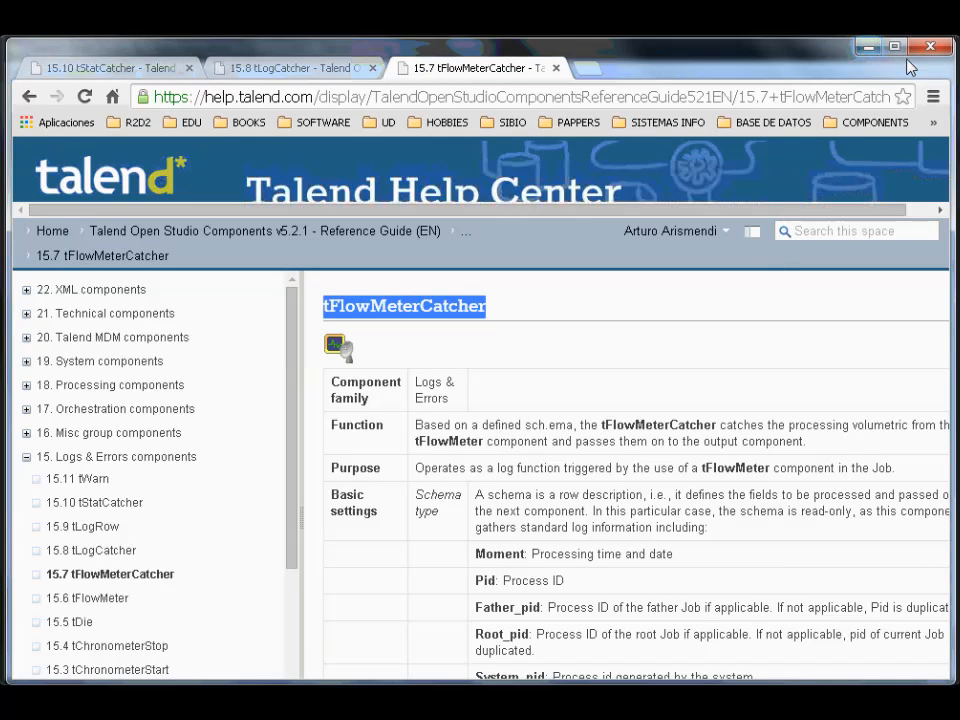
pyautogui.click(866, 47)
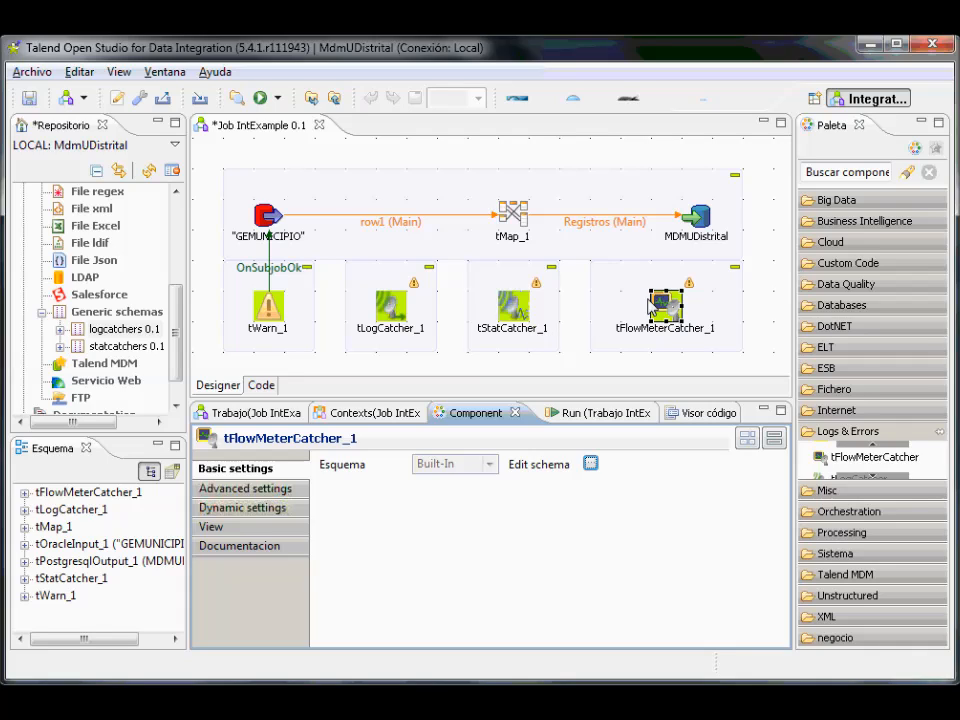
# Save the tFlowMeterCatcher_1 schema as a generic schema named flowmetercatchers in the default folder and accept the schema
pyautogui.click(591, 463)
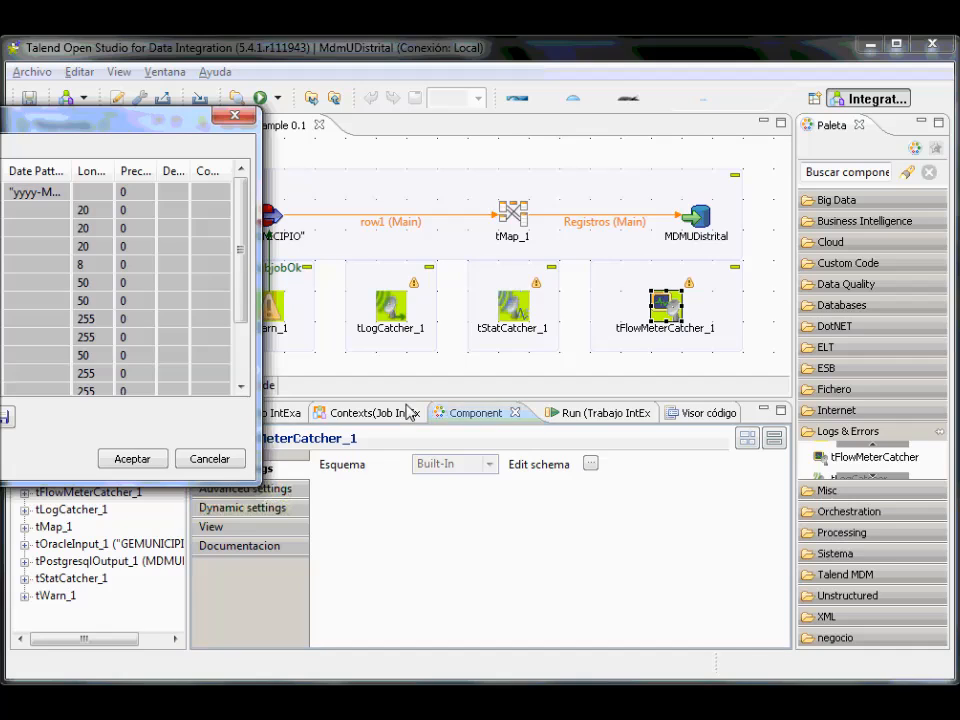
pyautogui.moveTo(73, 131); pyautogui.dragTo(535, 178)
pyautogui.click(466, 449)
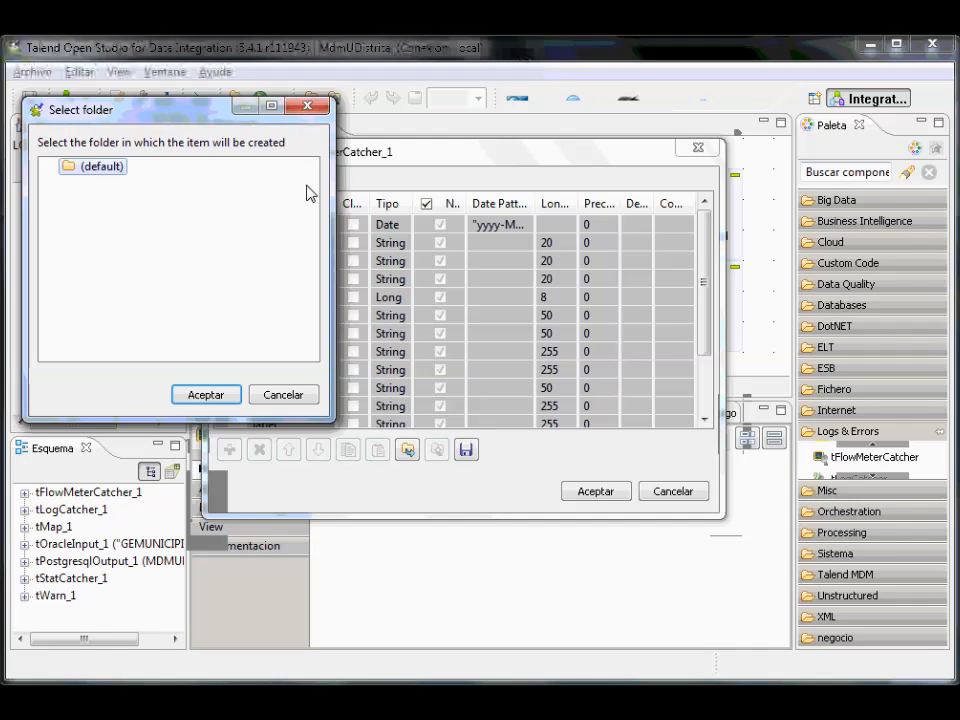
pyautogui.click(205, 396)
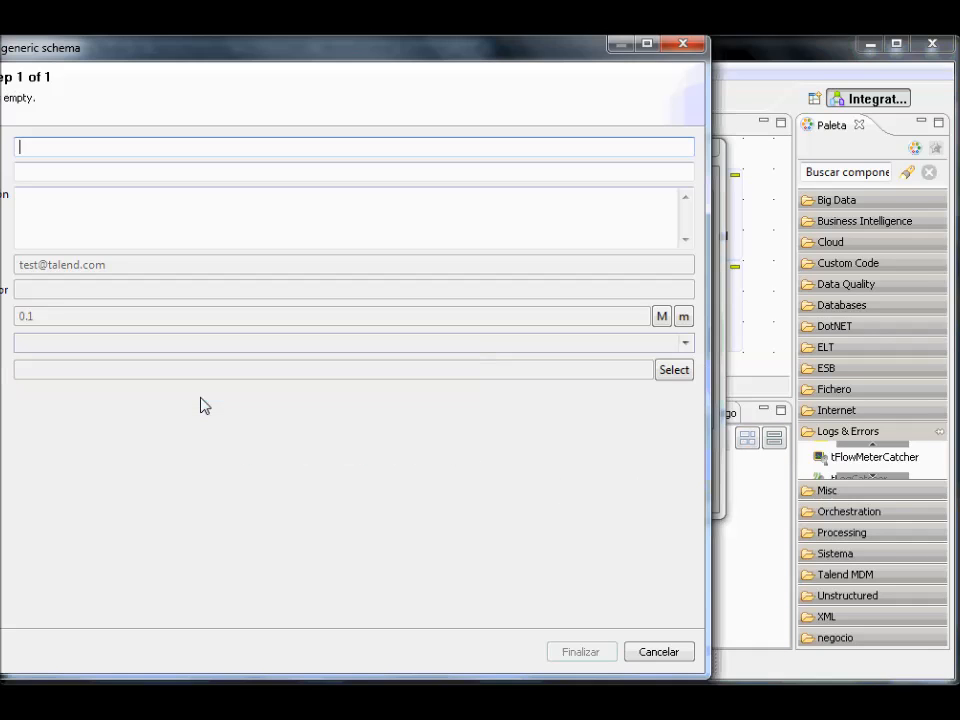
pyautogui.moveTo(330, 64); pyautogui.dragTo(585, 107)
pyautogui.click(395, 180)
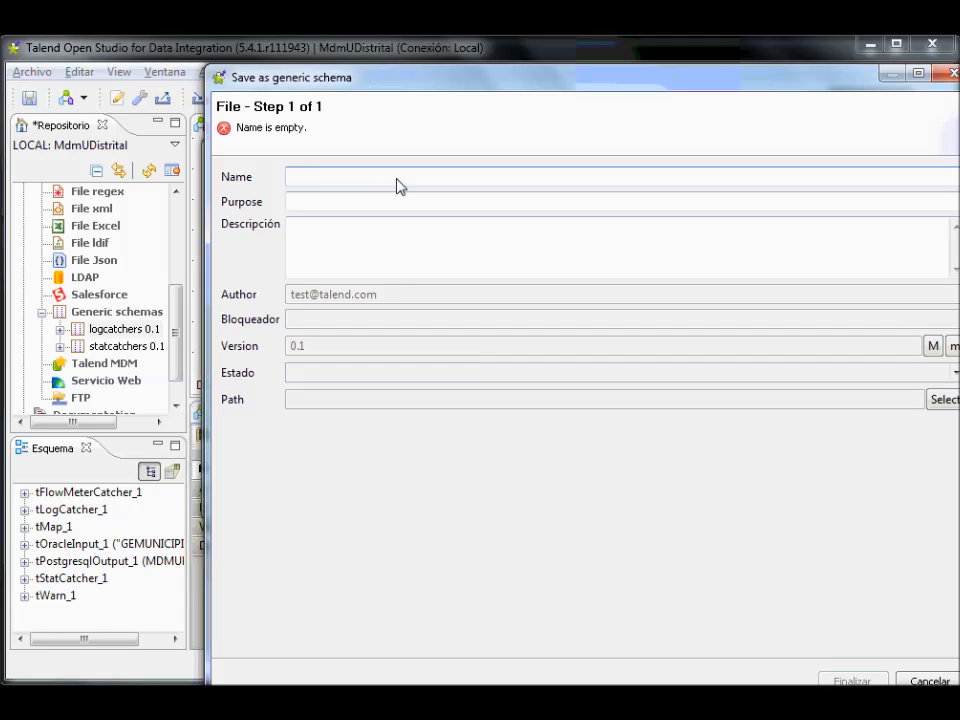
pyautogui.write('f')
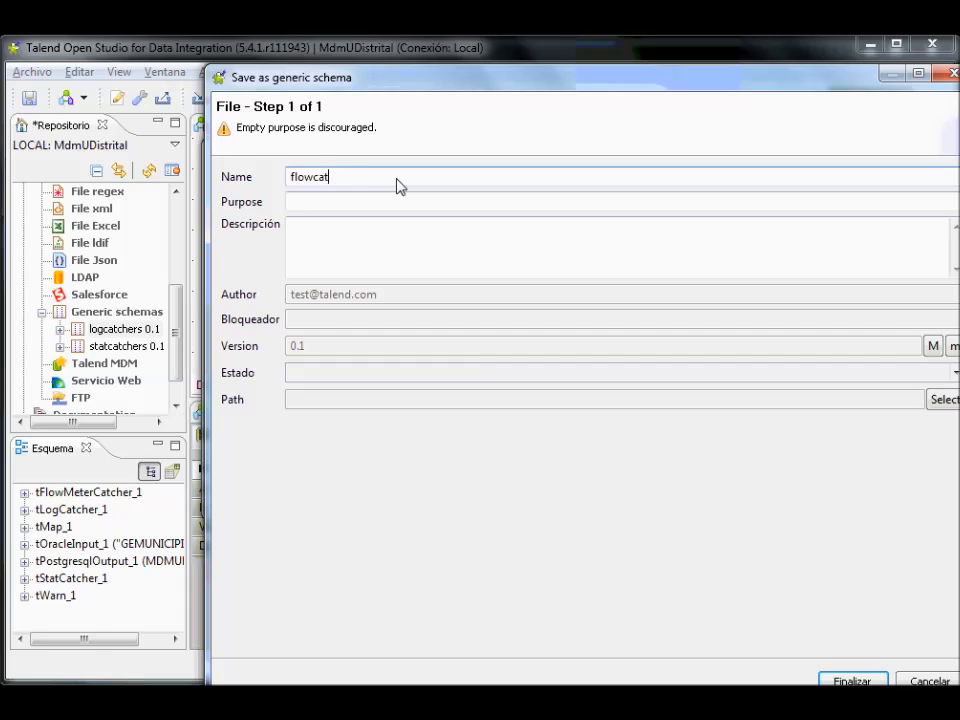
pyautogui.write('lowmetercar')
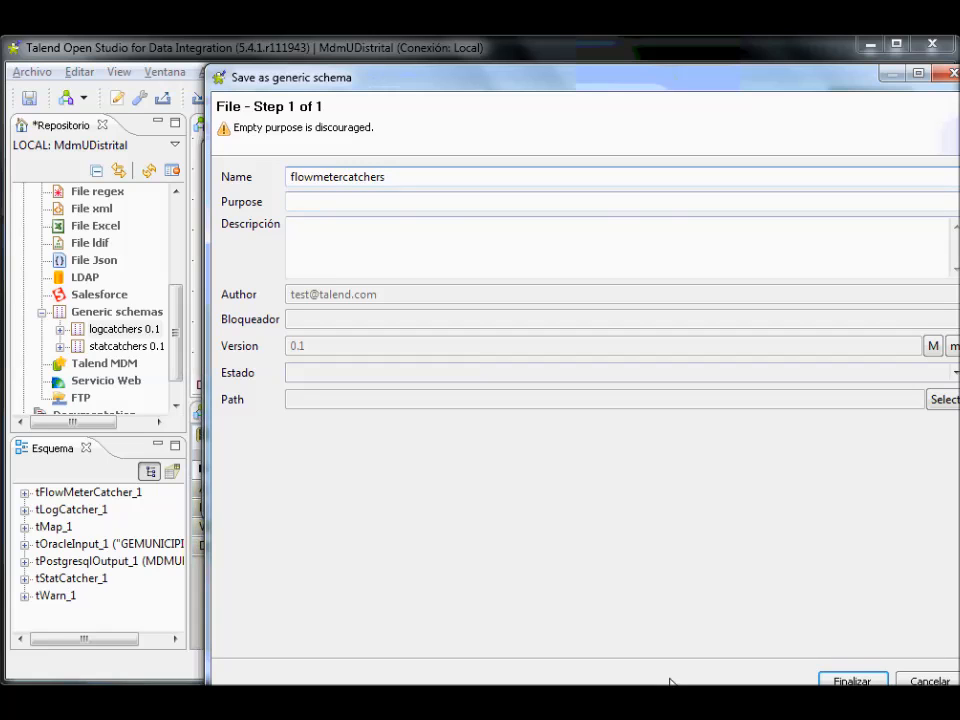
pyautogui.click(820, 679)
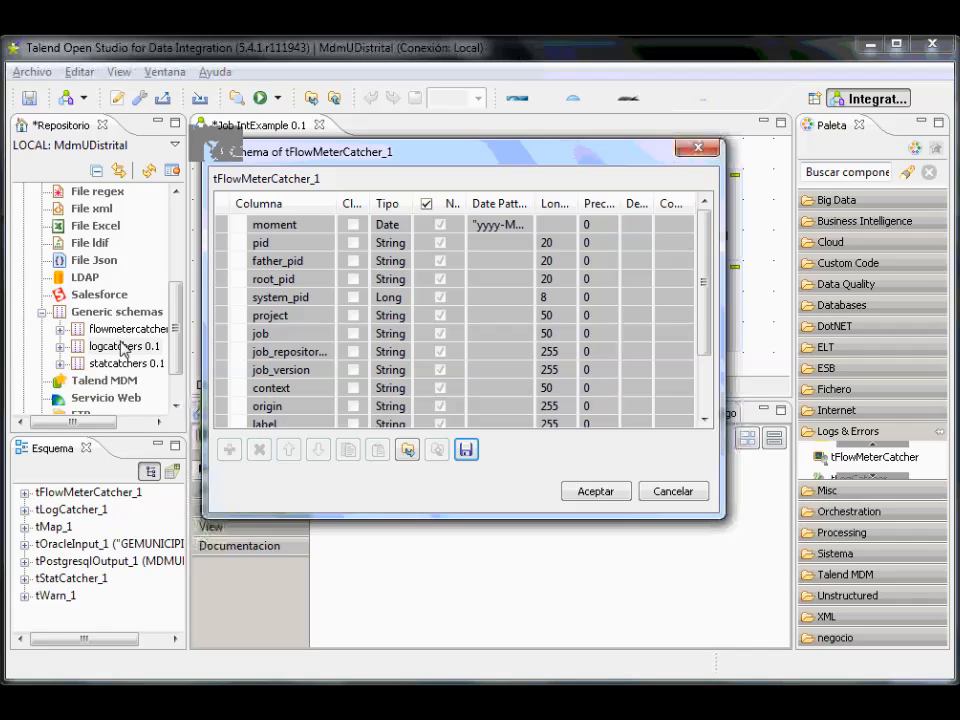
pyautogui.click(618, 492)
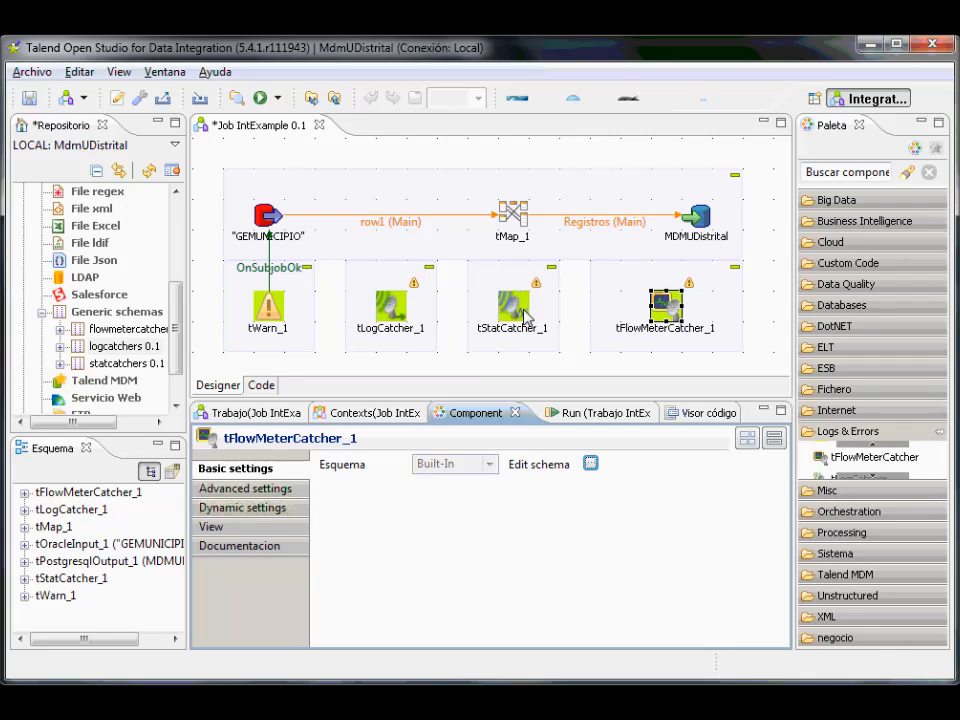
# Open the project settings and show the Stats & Logs page of the job settings
pyautogui.click(120, 106)
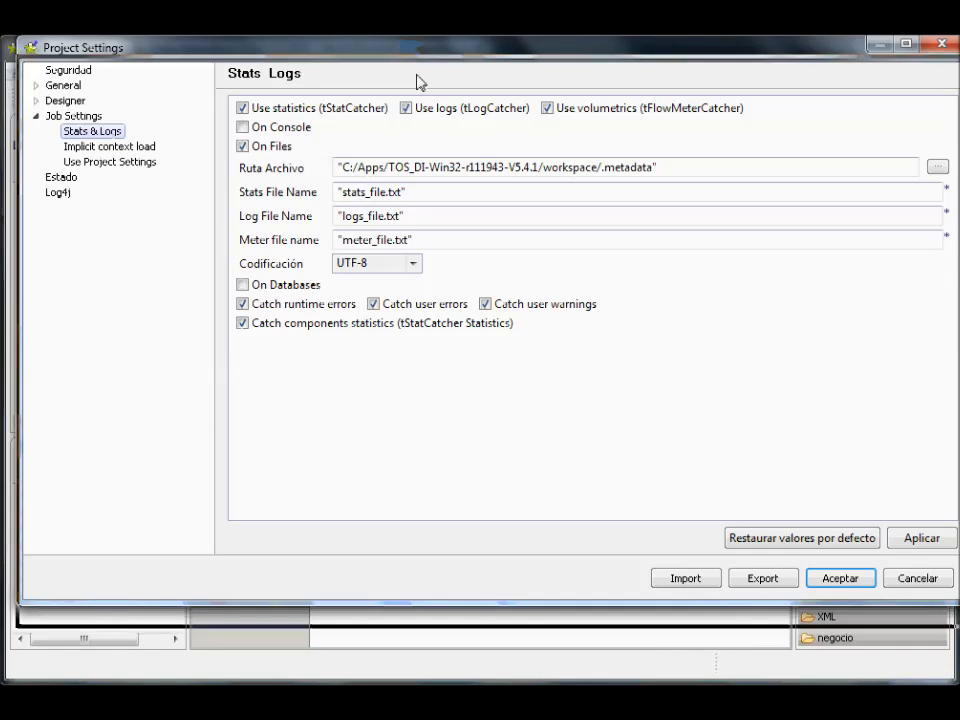
pyautogui.click(74, 144)
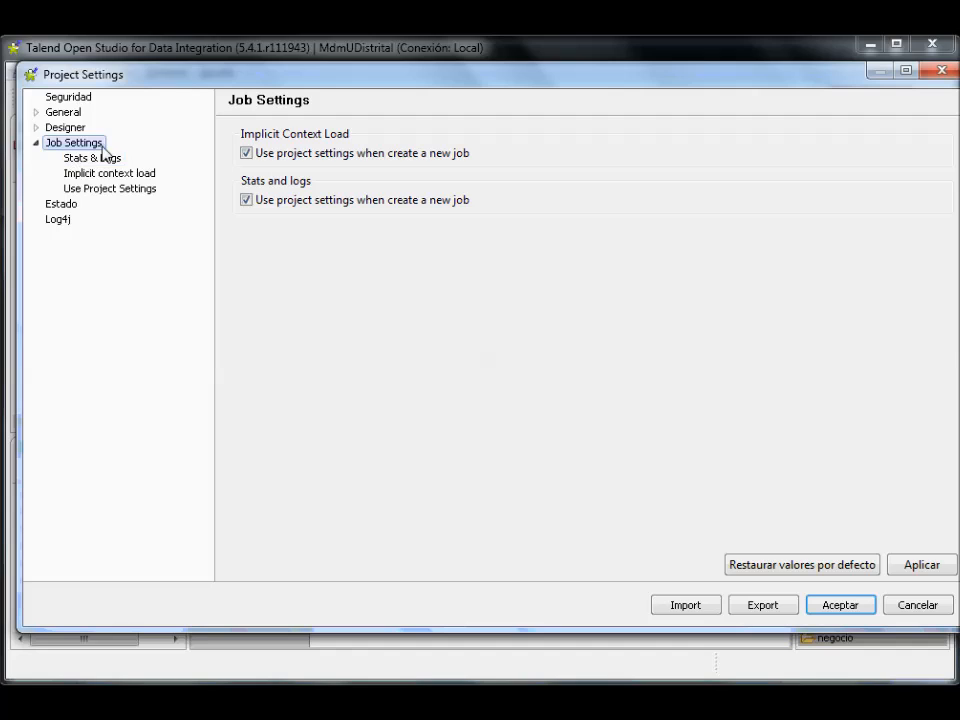
pyautogui.click(110, 160)
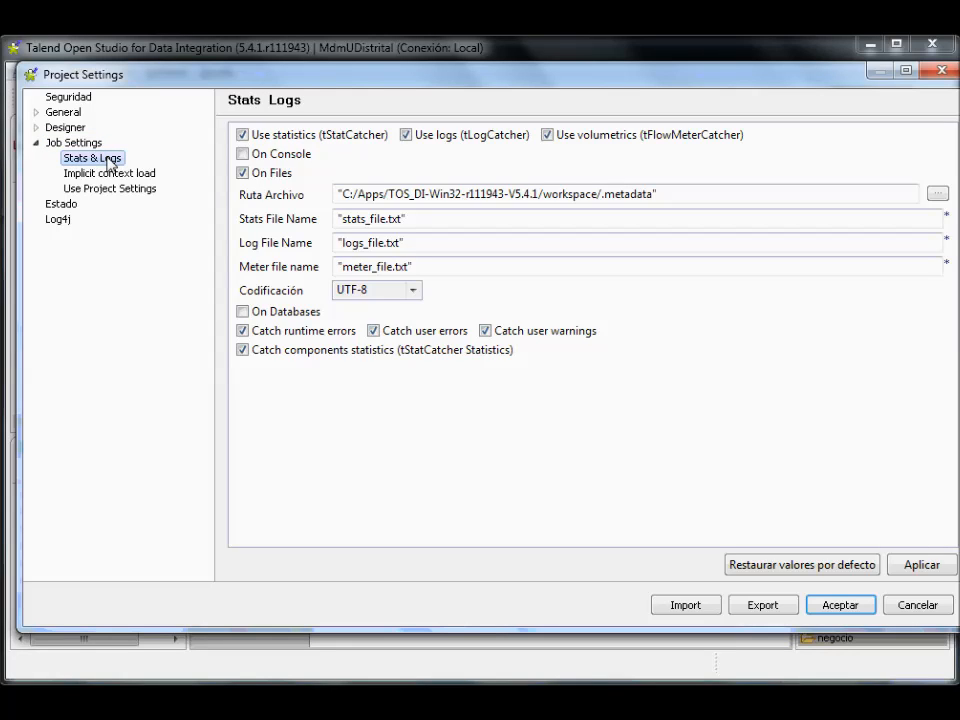
# Turn the statistics, logs and volumetrics options off and on again to see which file settings belong to each
pyautogui.click(263, 136)
pyautogui.click(405, 134)
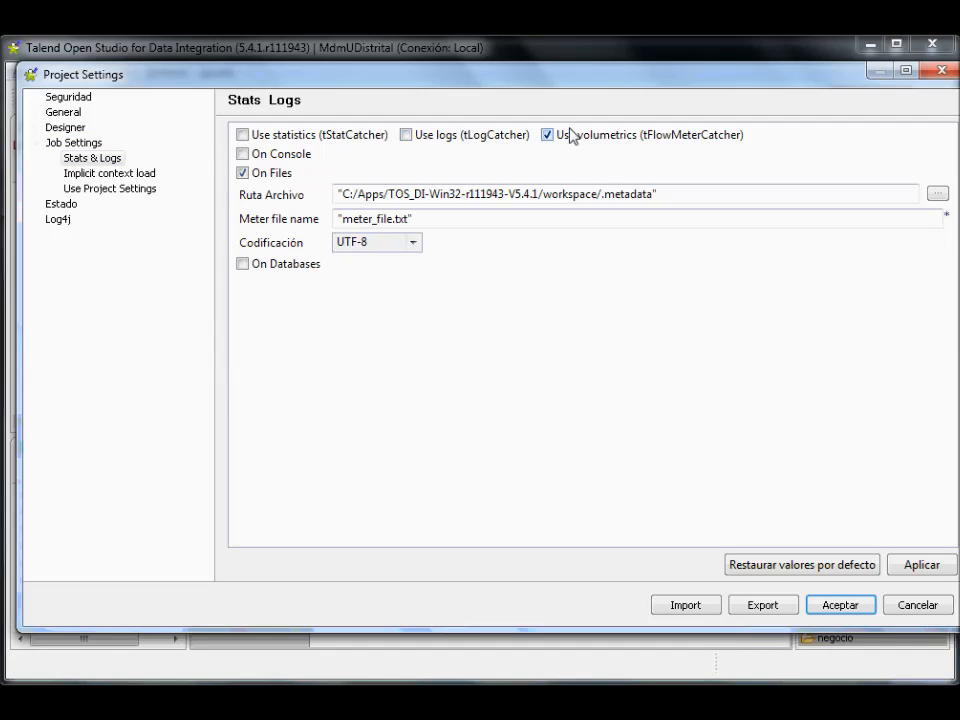
pyautogui.click(572, 134)
pyautogui.click(254, 136)
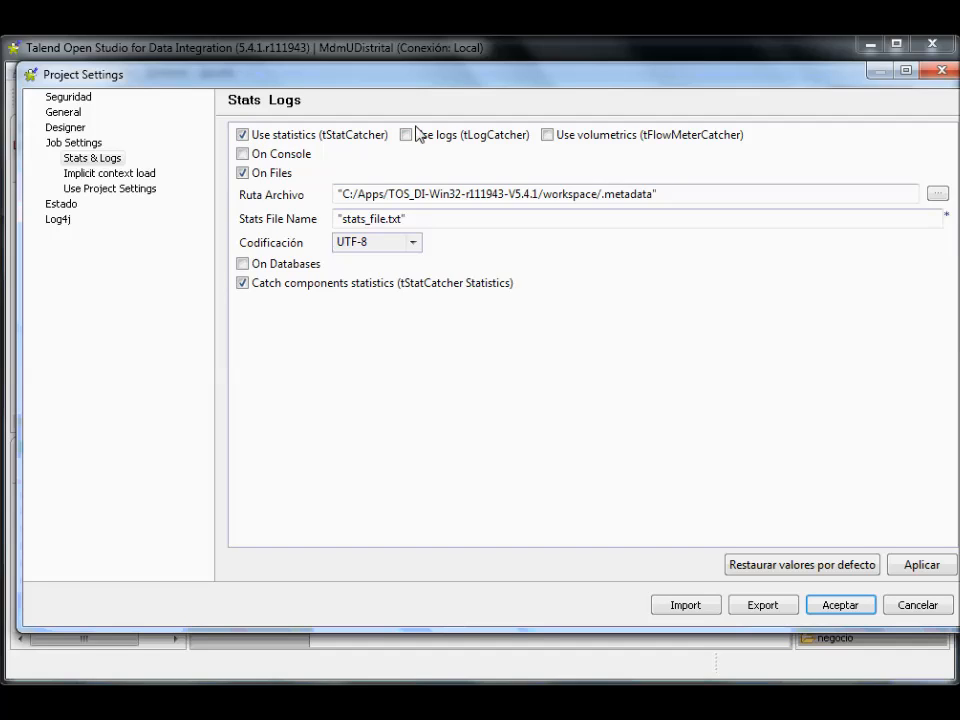
pyautogui.click(574, 134)
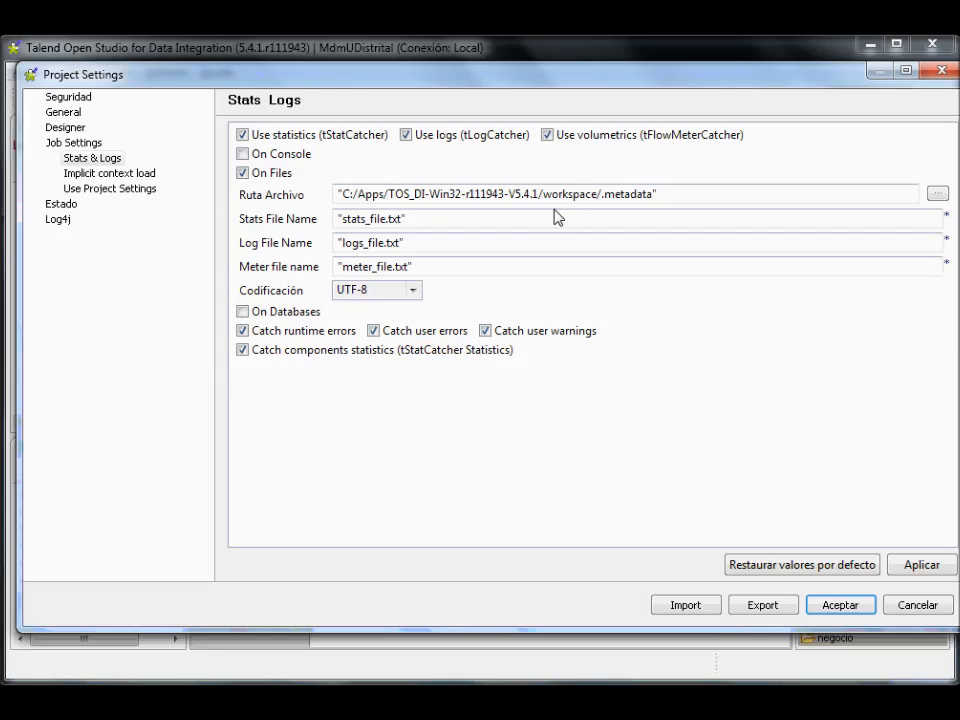
# Set the output path of the statistics and log files to the logs folder on the desktop
pyautogui.click(940, 195)
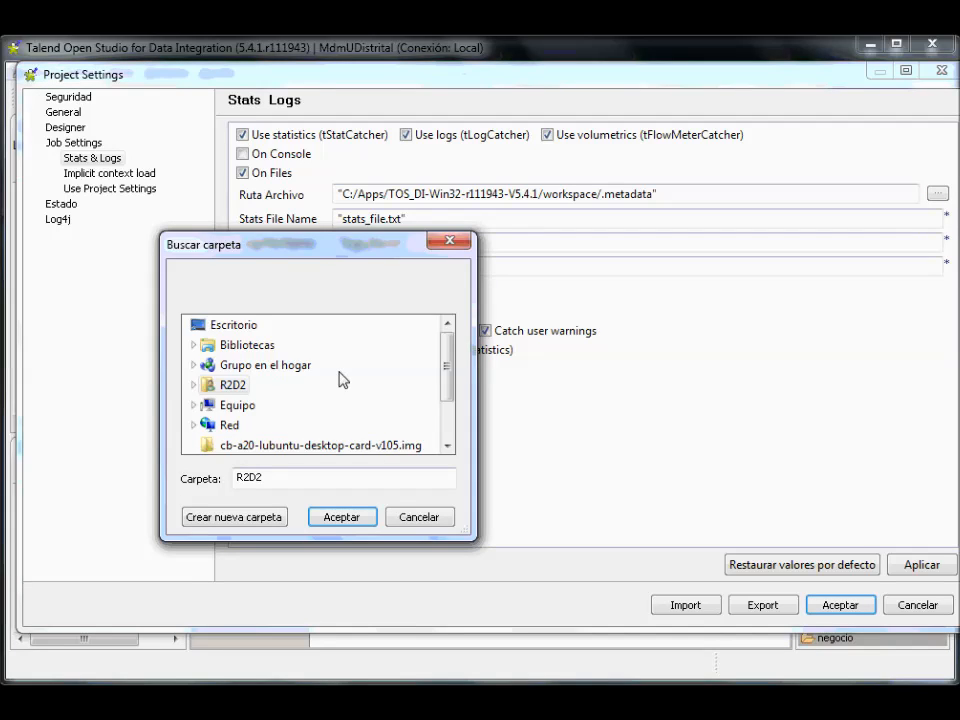
pyautogui.click(218, 327)
pyautogui.moveTo(446, 356); pyautogui.dragTo(447, 405)
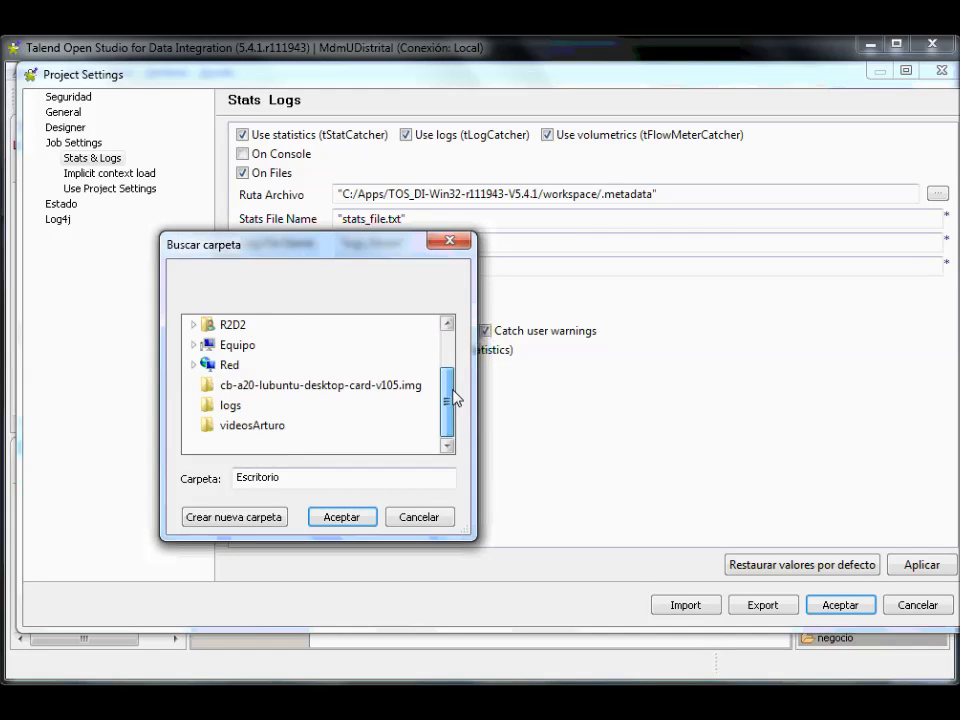
pyautogui.click(243, 407)
pyautogui.click(339, 517)
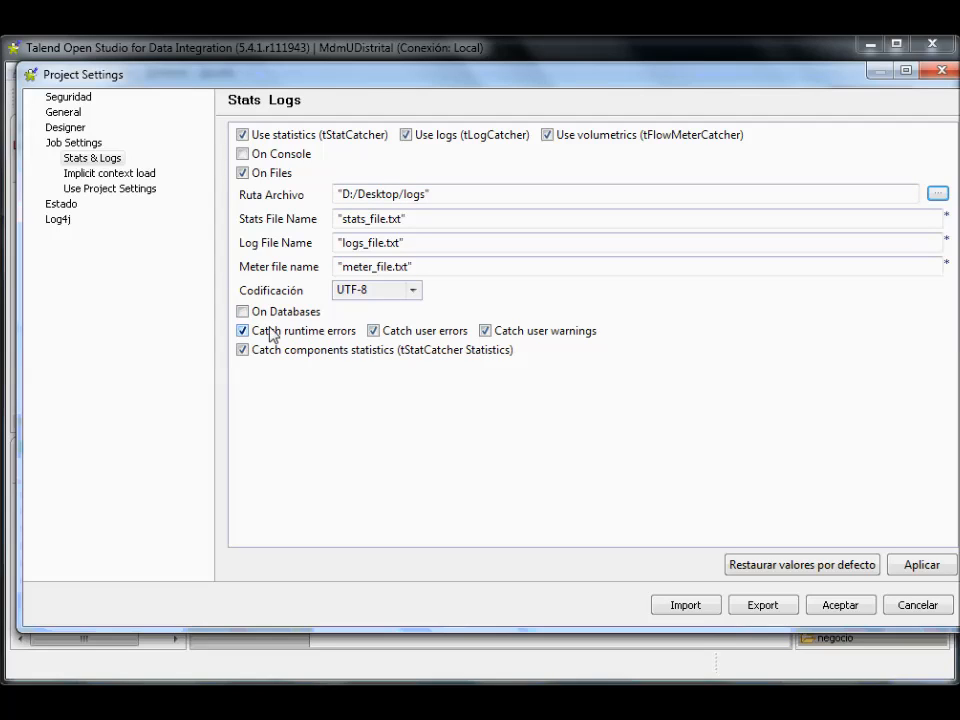
# Leave the On Databases option disabled, and apply and accept the Stats & Logs project settings
pyautogui.click(243, 312)
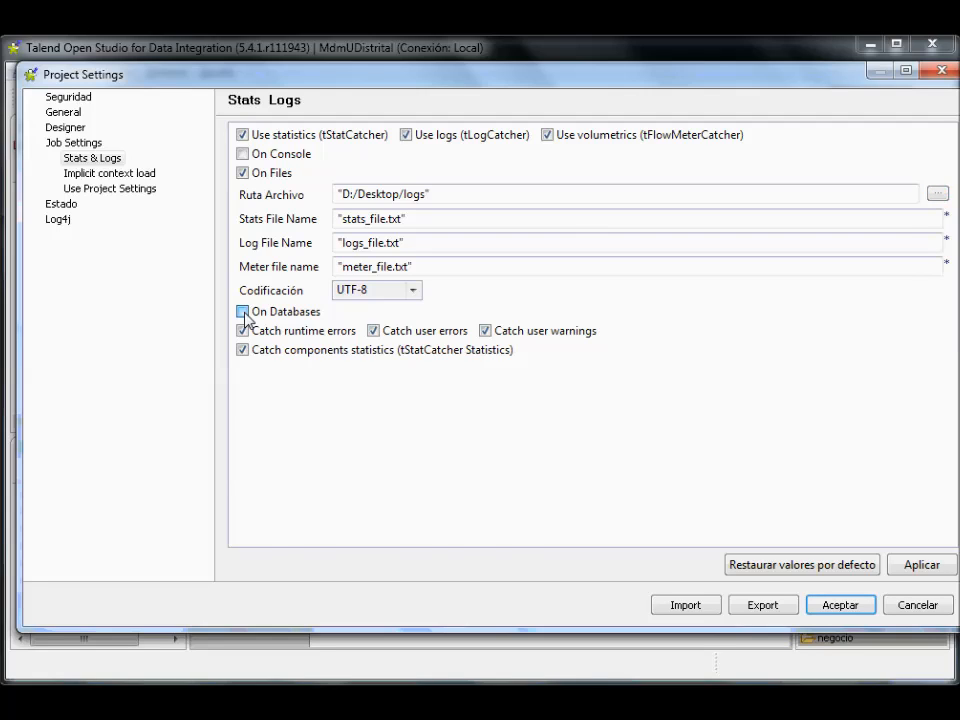
pyautogui.click(243, 312)
pyautogui.click(926, 563)
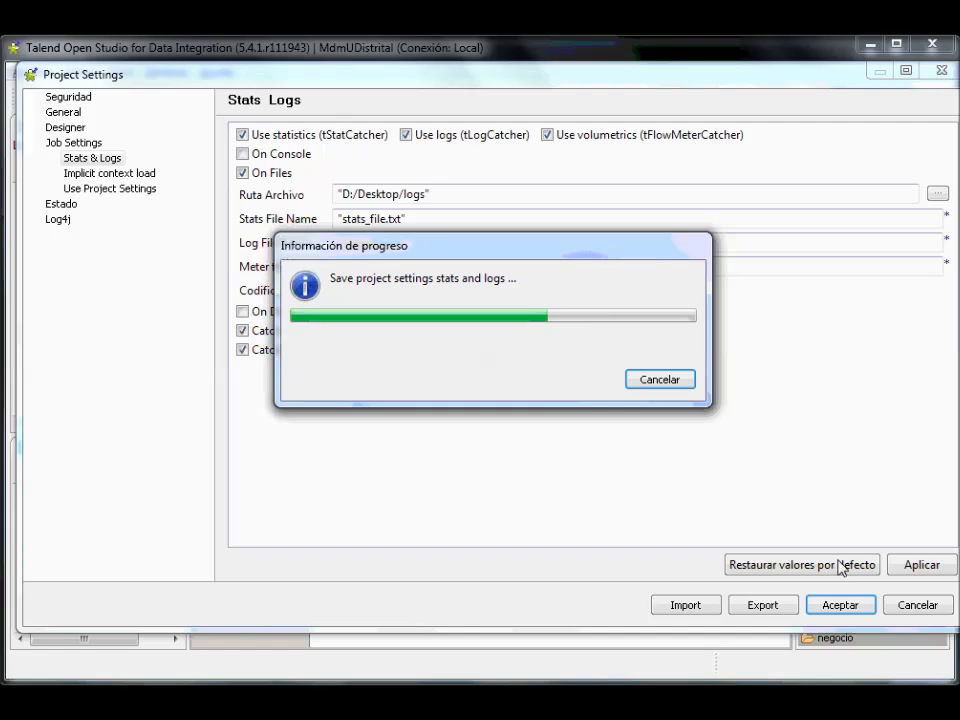
pyautogui.click(847, 607)
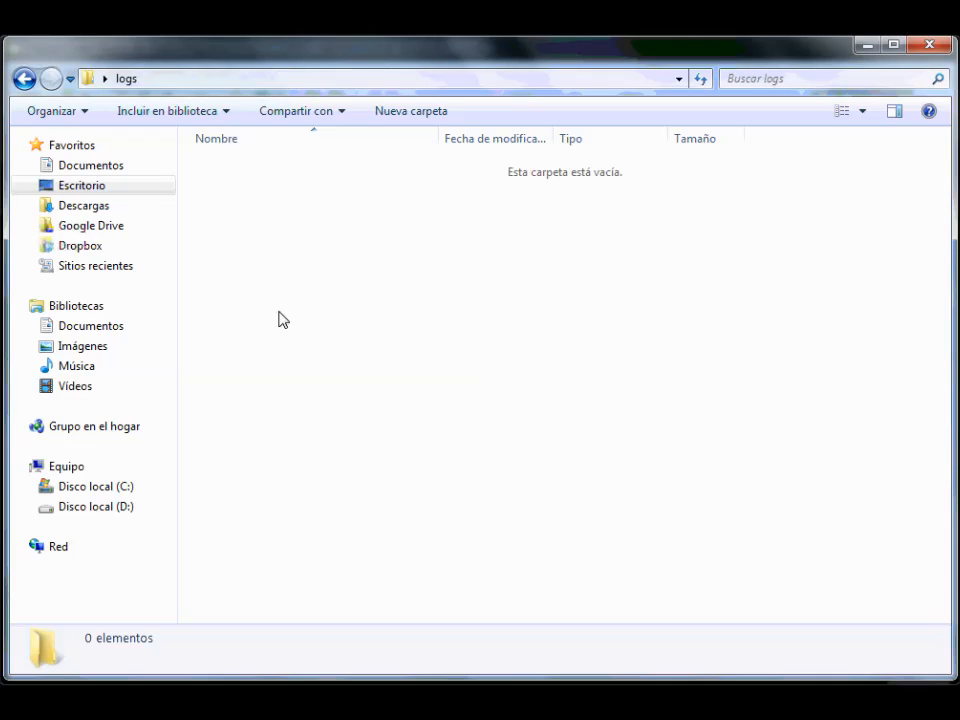
# Return from the logs folder to the IntExample job, run it with a cleared console and read its output from the start
pyautogui.click(862, 46)
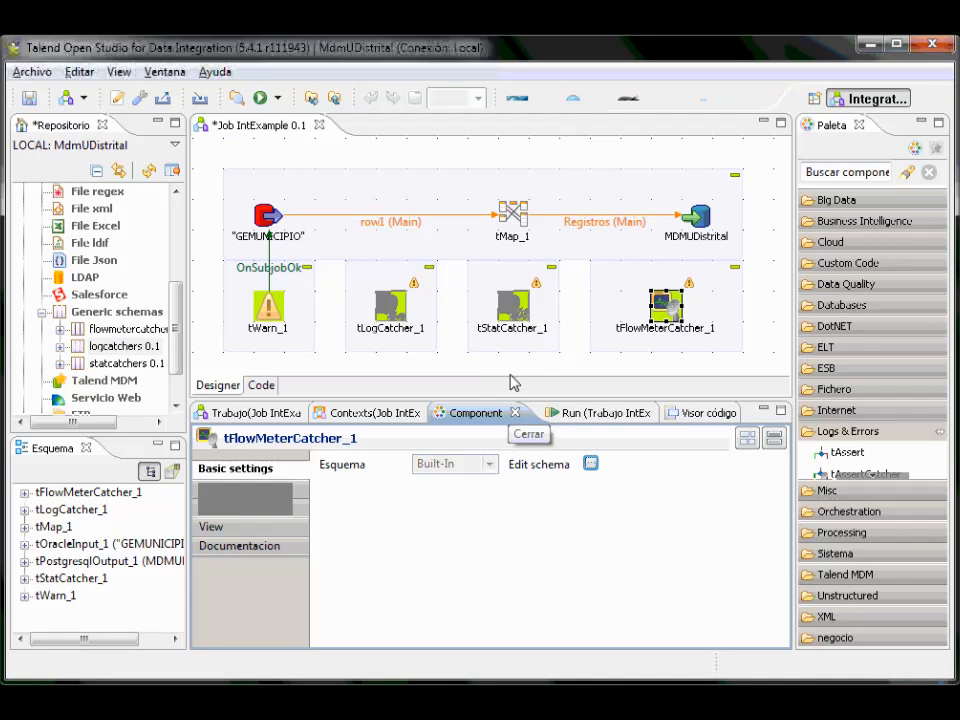
pyautogui.click(596, 416)
pyautogui.click(560, 487)
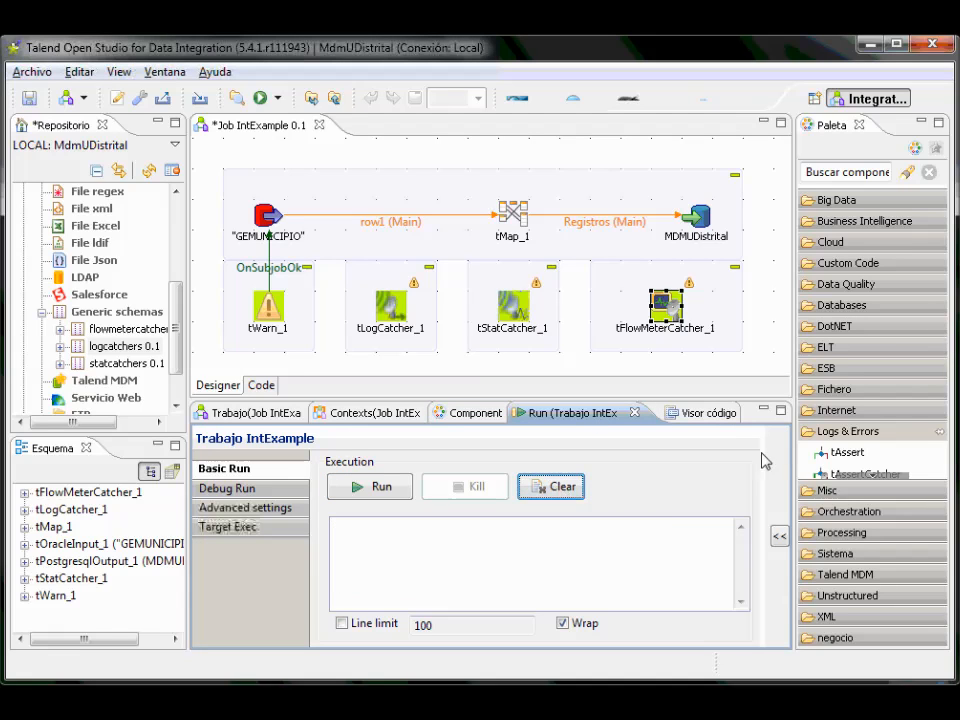
pyautogui.click(388, 494)
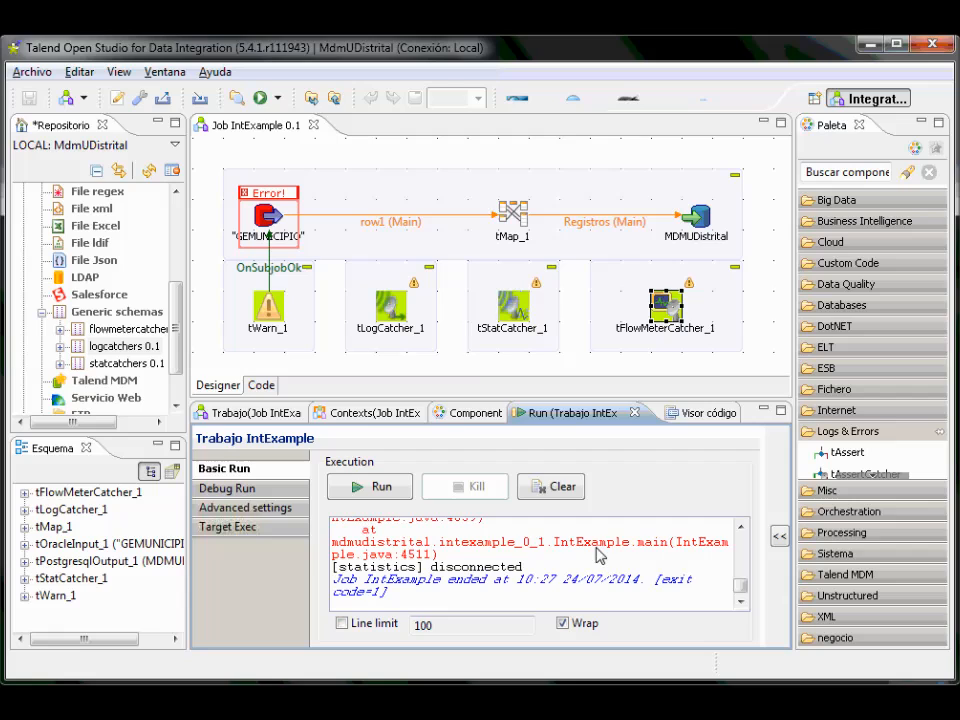
pyautogui.scroll(10, 612, 568)
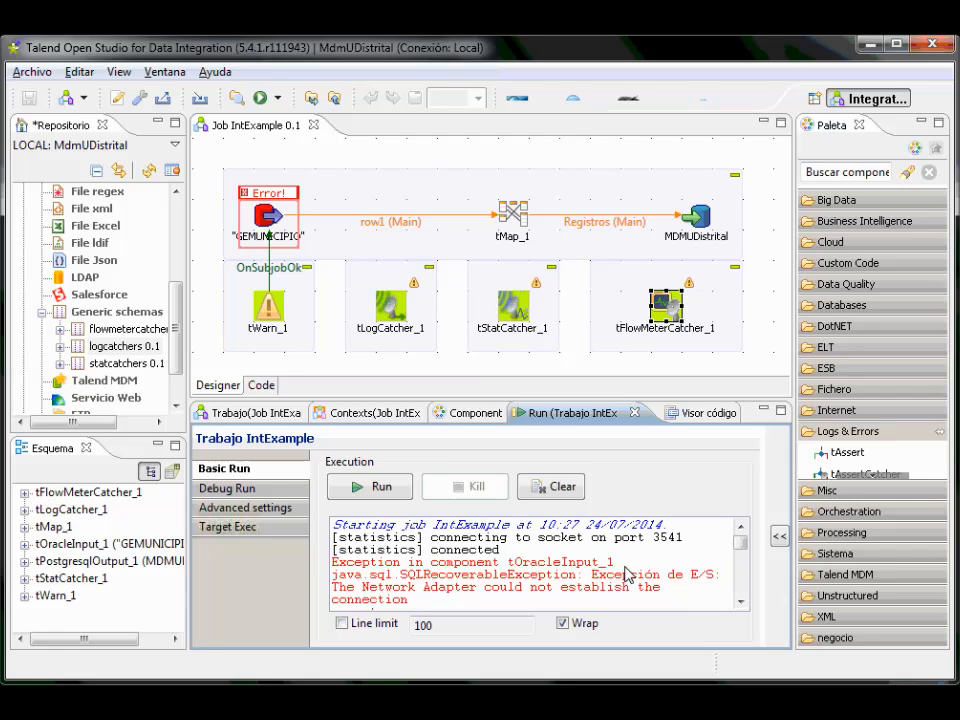
# Clear the console, run the IntExample job again and review the execution messages
pyautogui.click(556, 487)
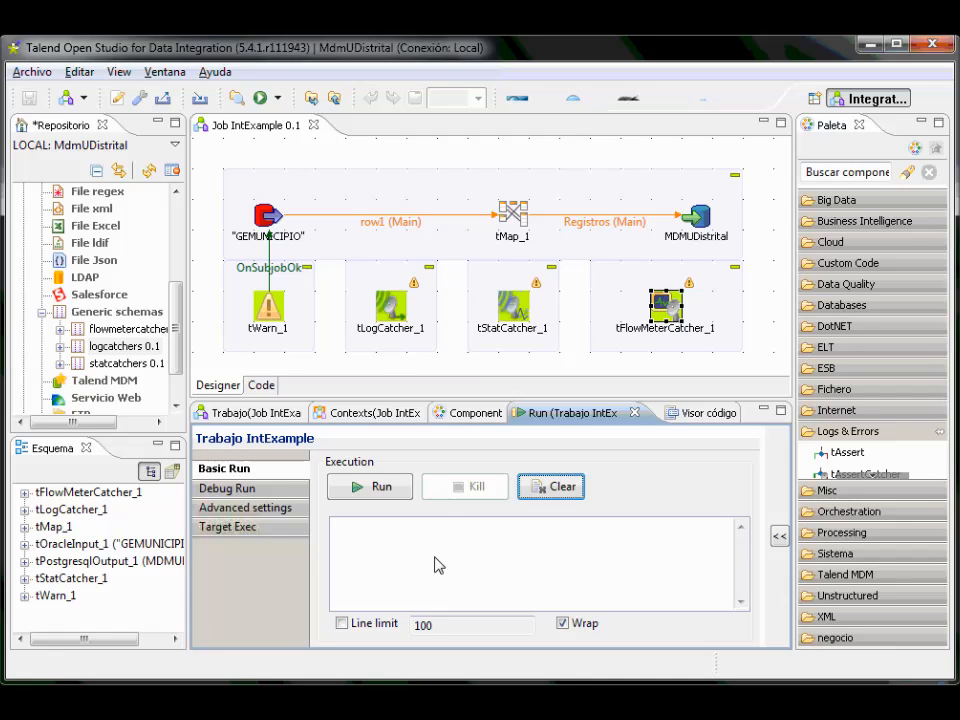
pyautogui.click(386, 490)
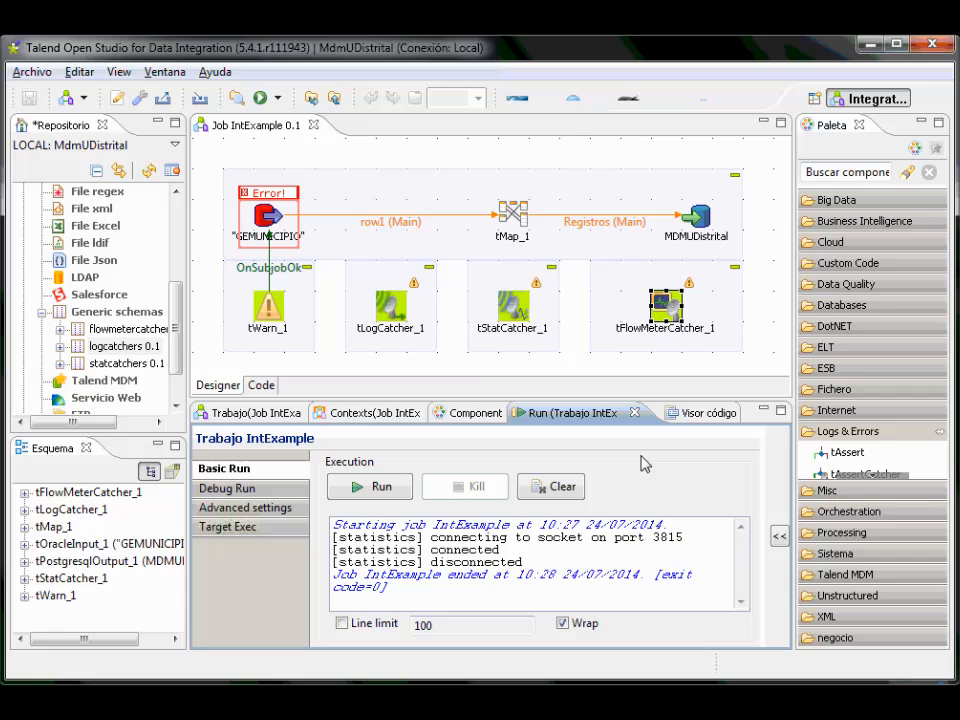
pyautogui.moveTo(390, 585); pyautogui.dragTo(337, 524)
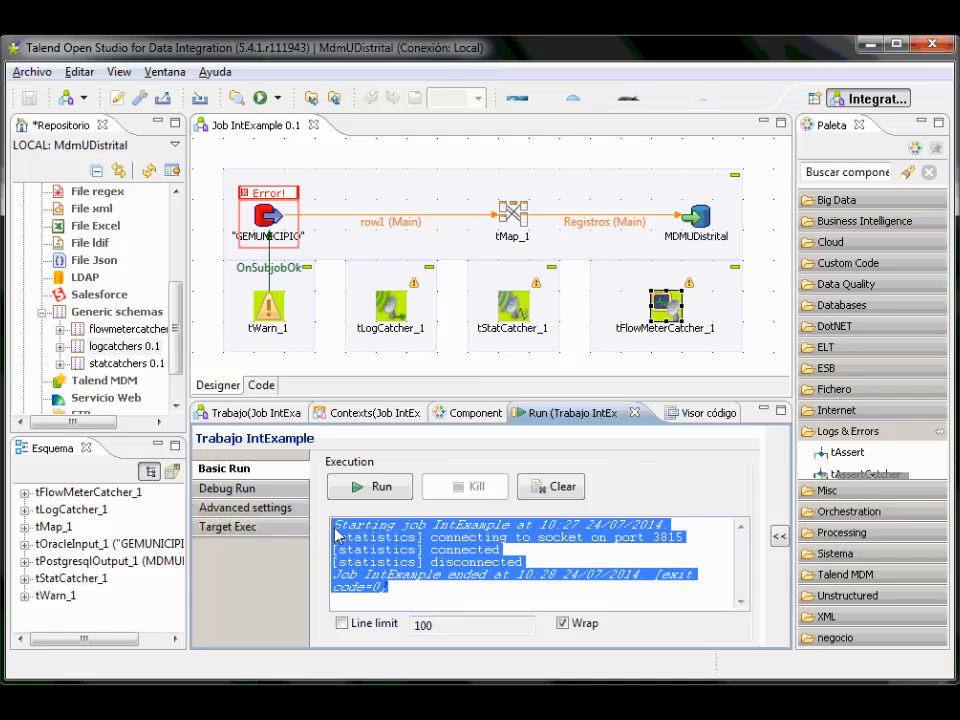
pyautogui.click(514, 588)
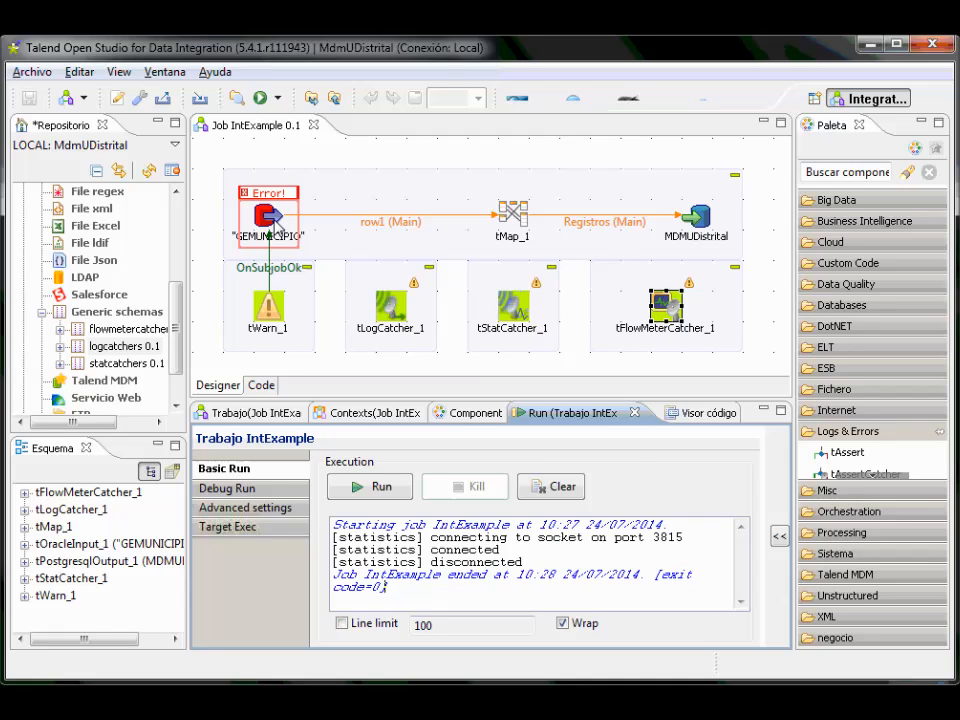
# Select the GEMUNICIPIO input component, clear the previous output, run IntExample once more and highlight the new console messages
pyautogui.click(276, 226)
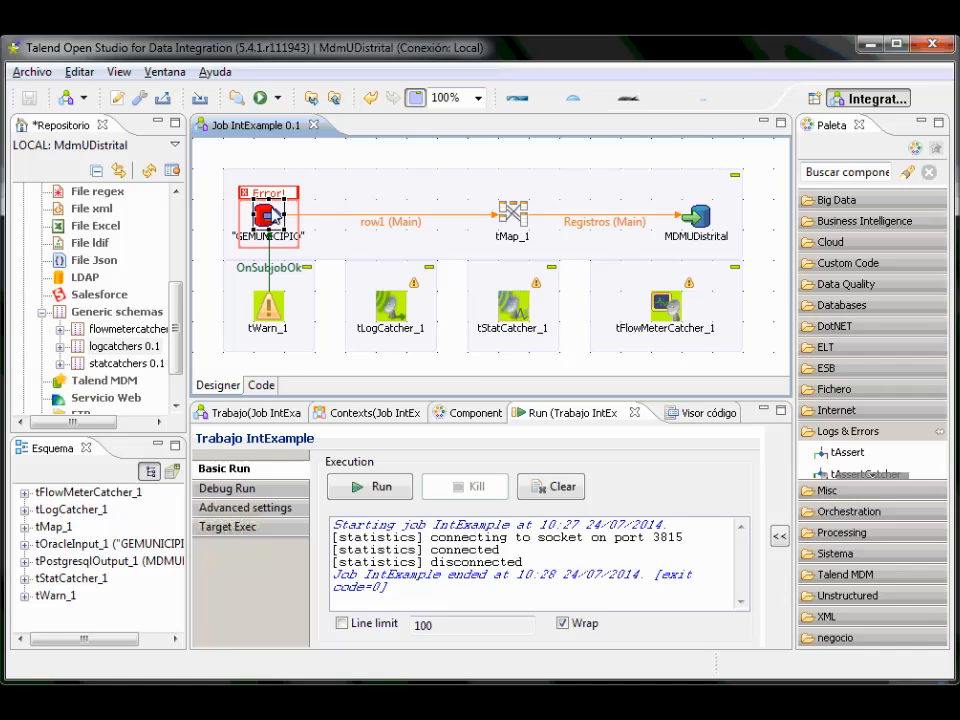
pyautogui.click(559, 488)
pyautogui.click(284, 214)
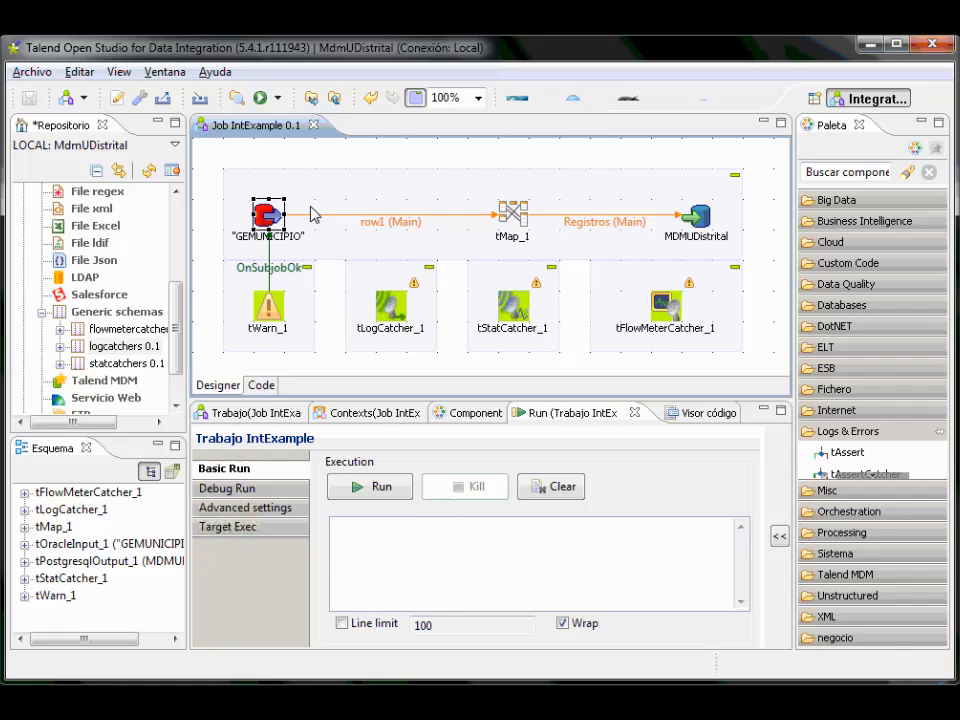
pyautogui.click(385, 489)
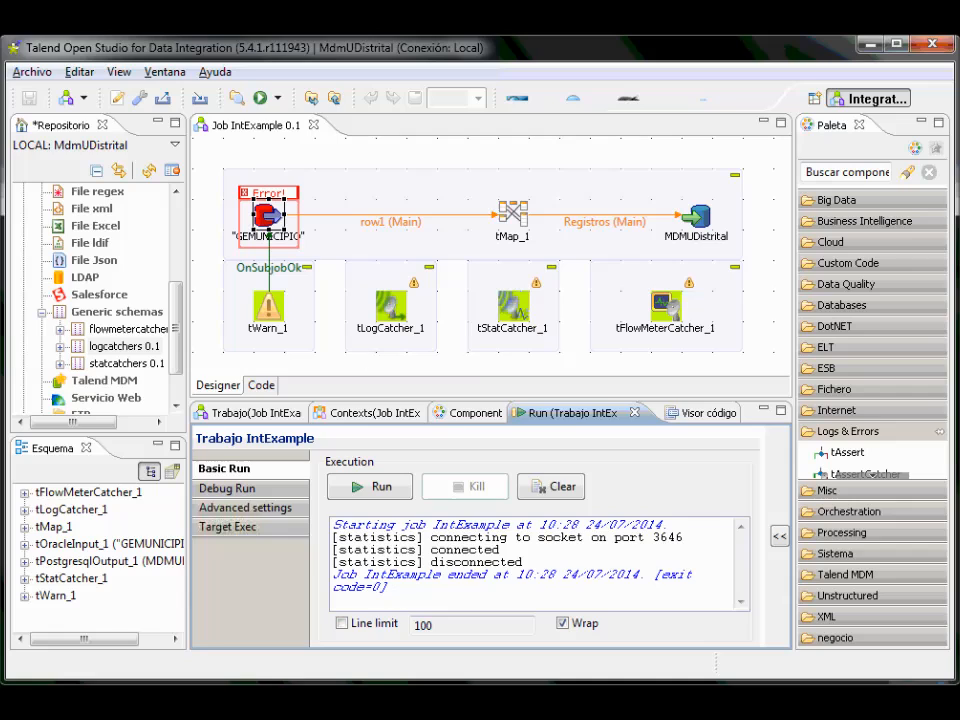
pyautogui.moveTo(443, 600); pyautogui.dragTo(326, 524)
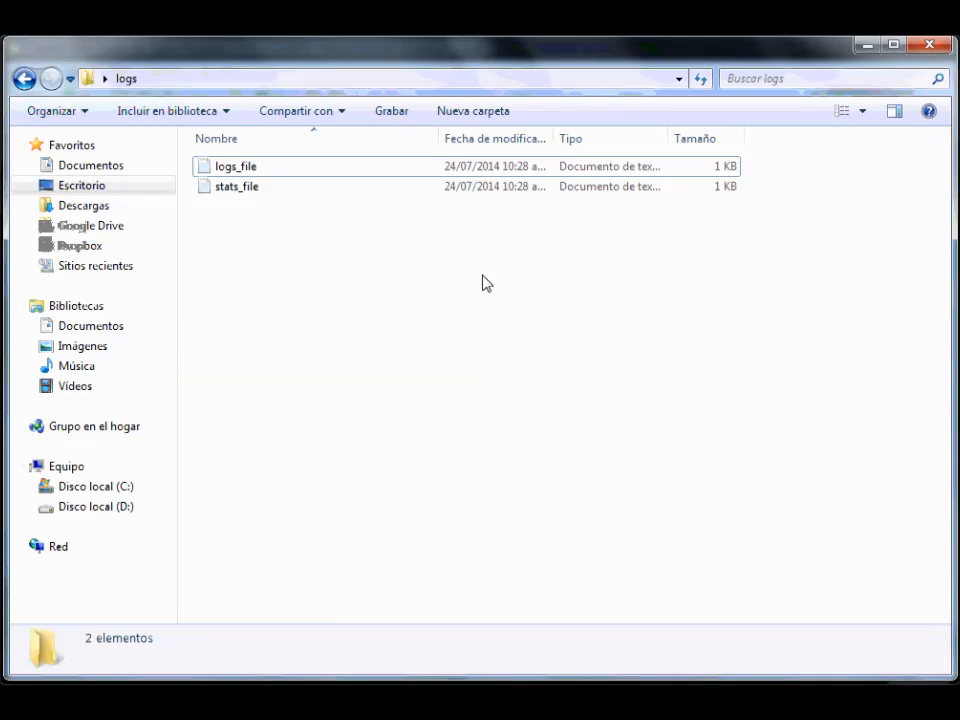
# Open both logs_file and stats_file from the logs folder with LibreOffice Calc
pyautogui.doubleClick(279, 170)
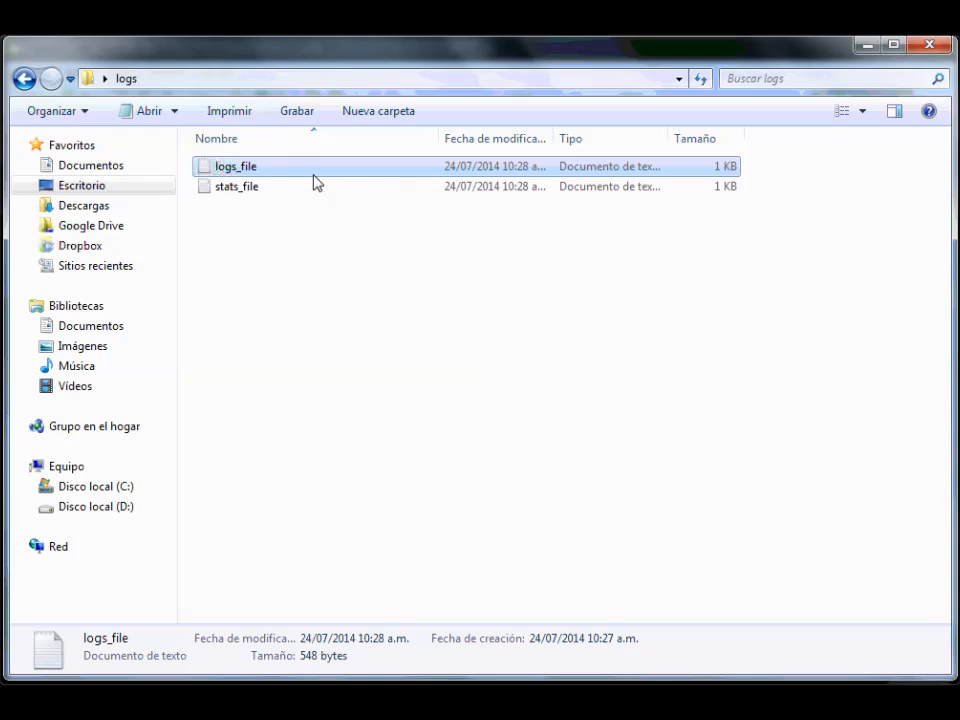
pyautogui.rightClick(314, 177)
pyautogui.moveTo(426, 291)
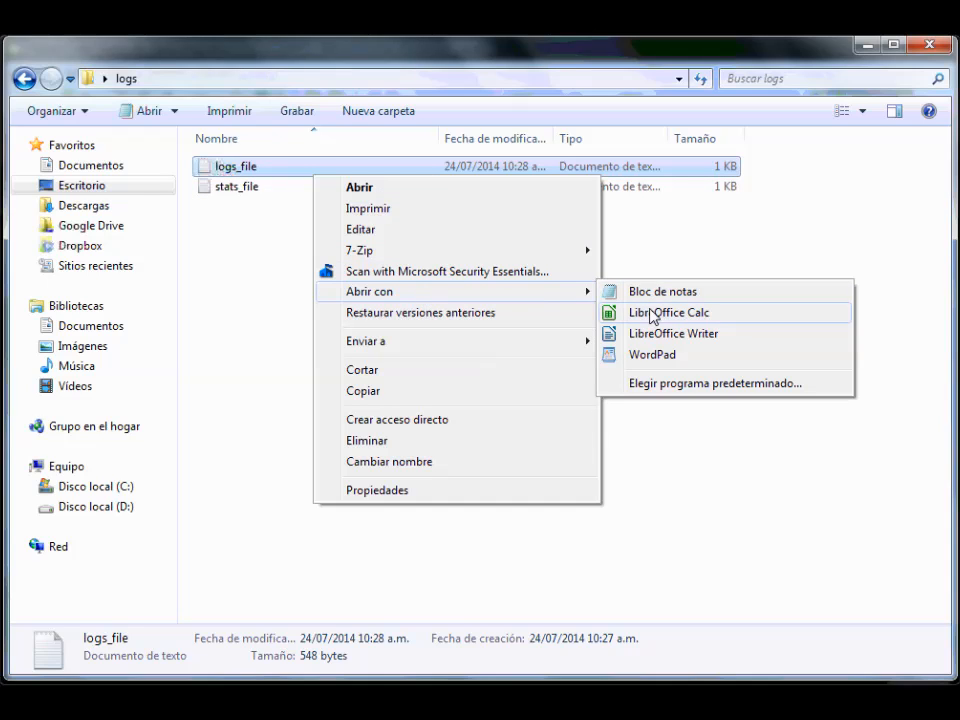
pyautogui.click(652, 314)
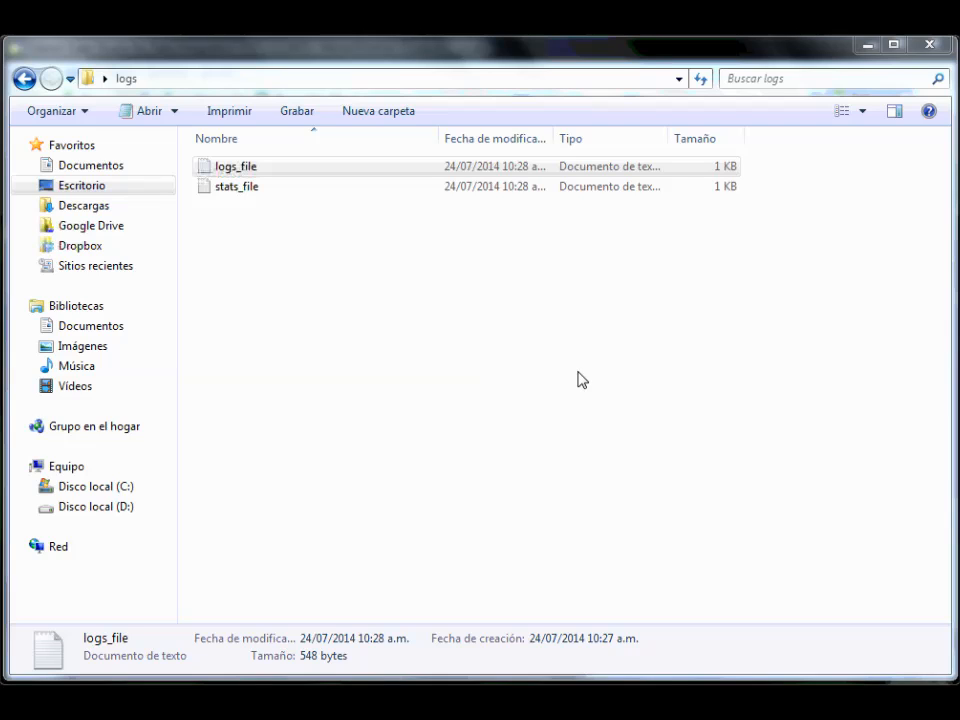
pyautogui.click(258, 188)
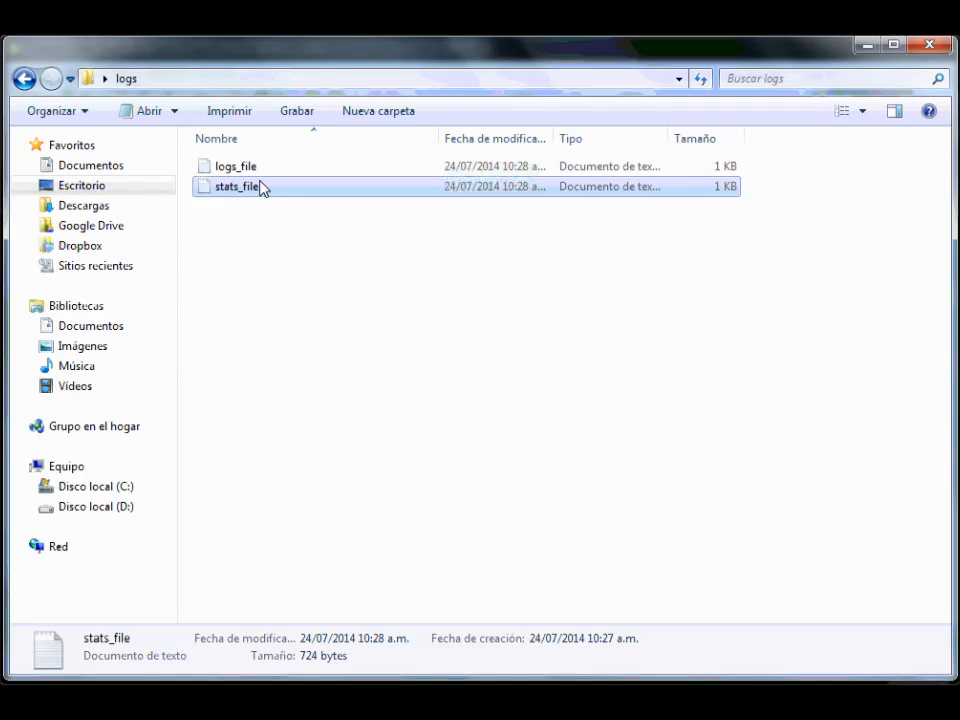
pyautogui.rightClick(260, 190)
pyautogui.moveTo(375, 301)
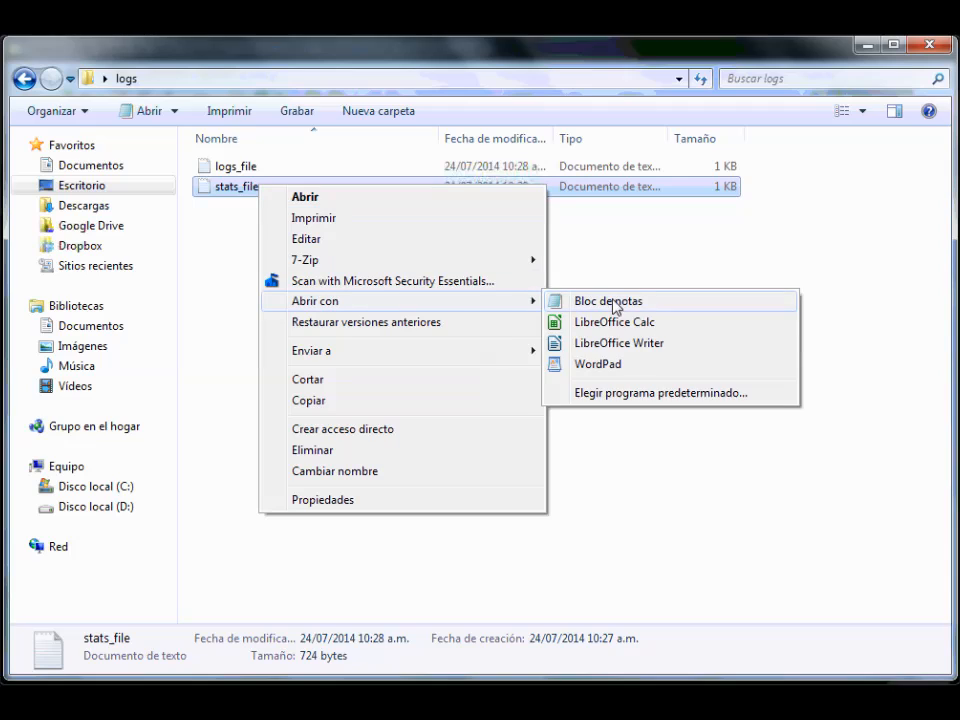
pyautogui.click(642, 321)
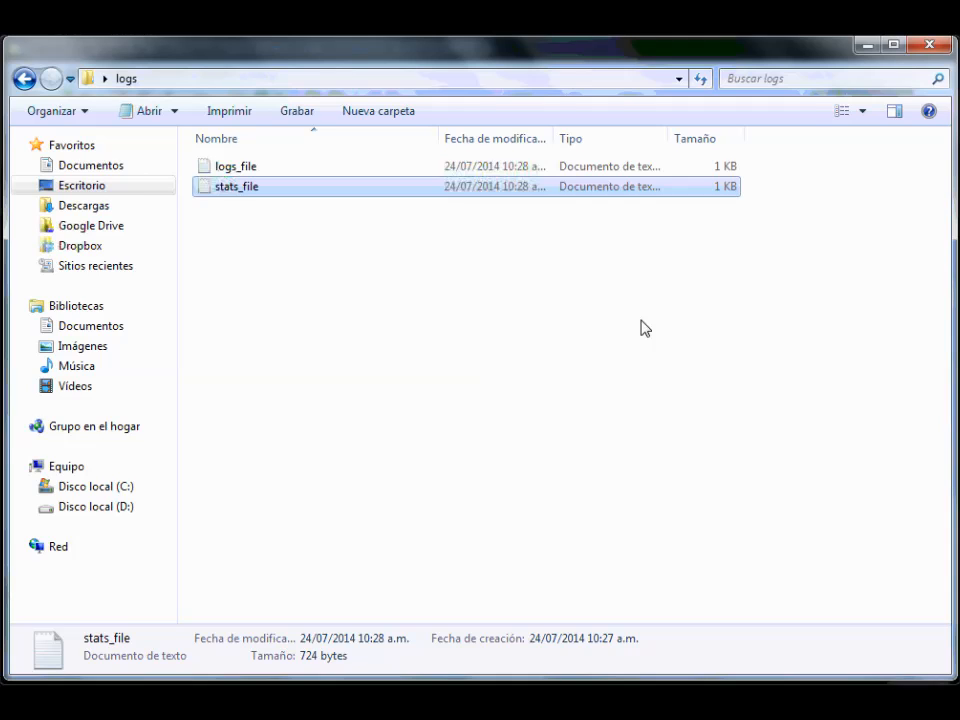
pyautogui.click(648, 326)
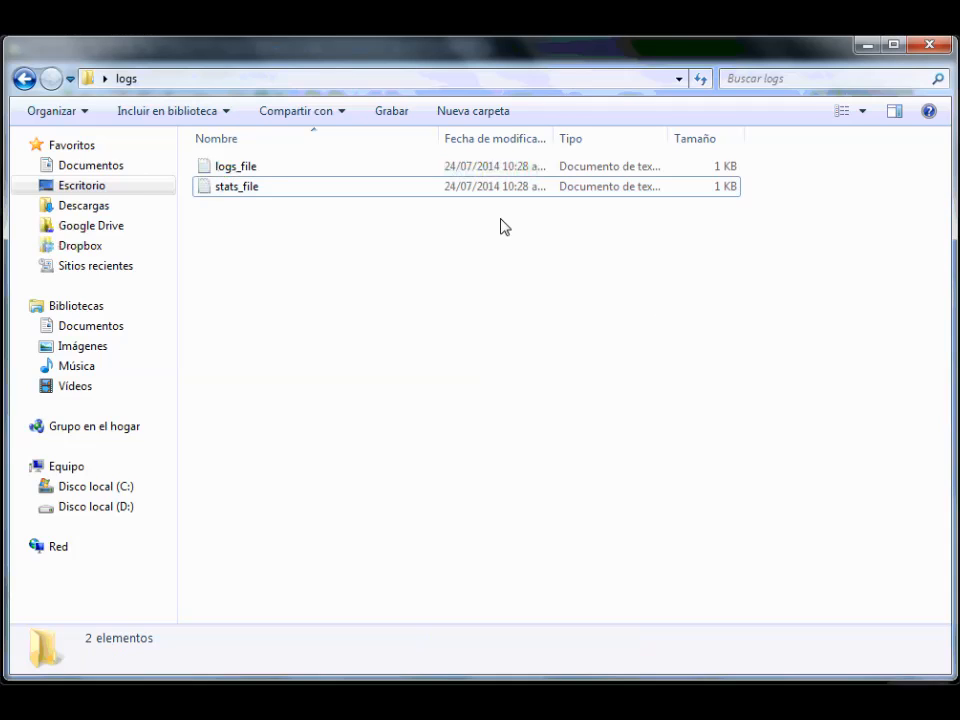
# Read the contents of stats_file and logs_file as plain text in Notepad, closing each file, and minimize the logs folder
pyautogui.doubleClick(311, 190)
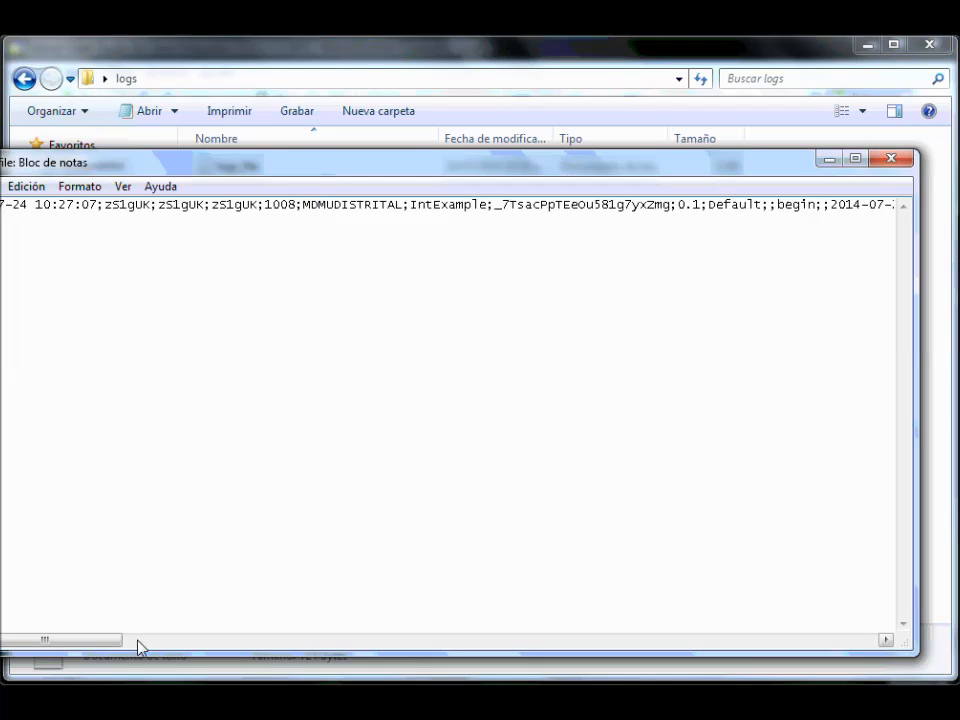
pyautogui.moveTo(94, 639); pyautogui.dragTo(879, 664)
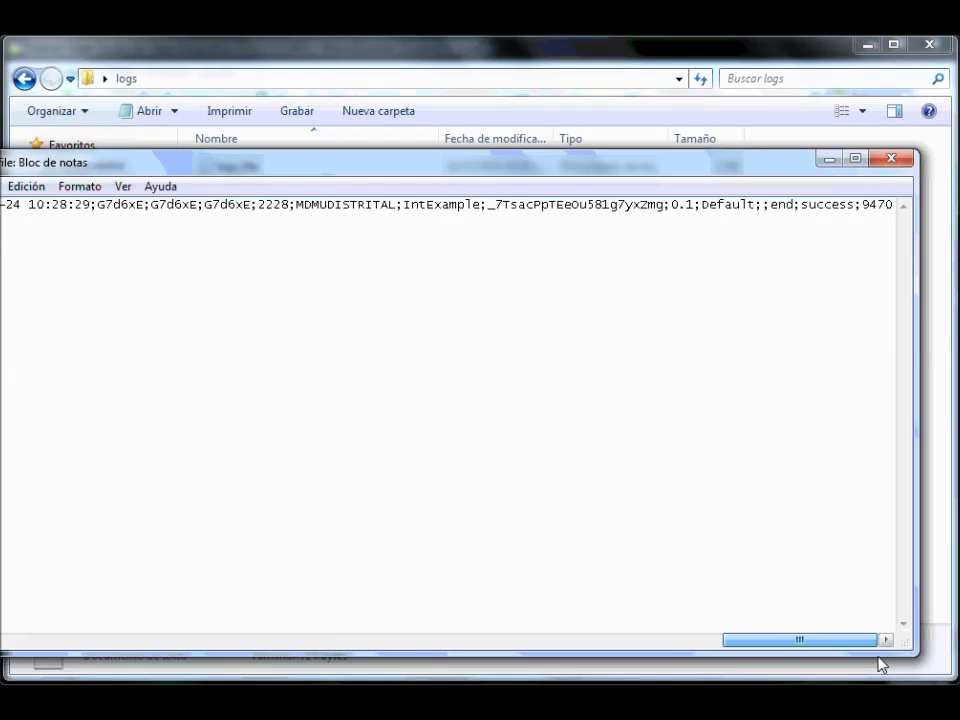
pyautogui.click(890, 158)
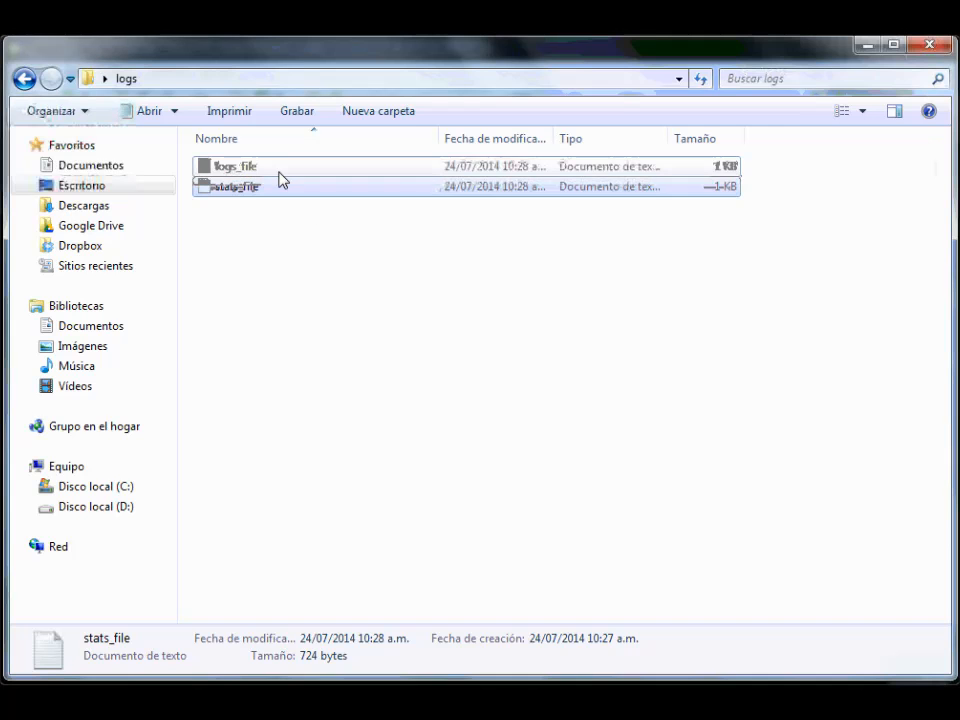
pyautogui.doubleClick(279, 172)
pyautogui.moveTo(121, 652); pyautogui.dragTo(880, 668)
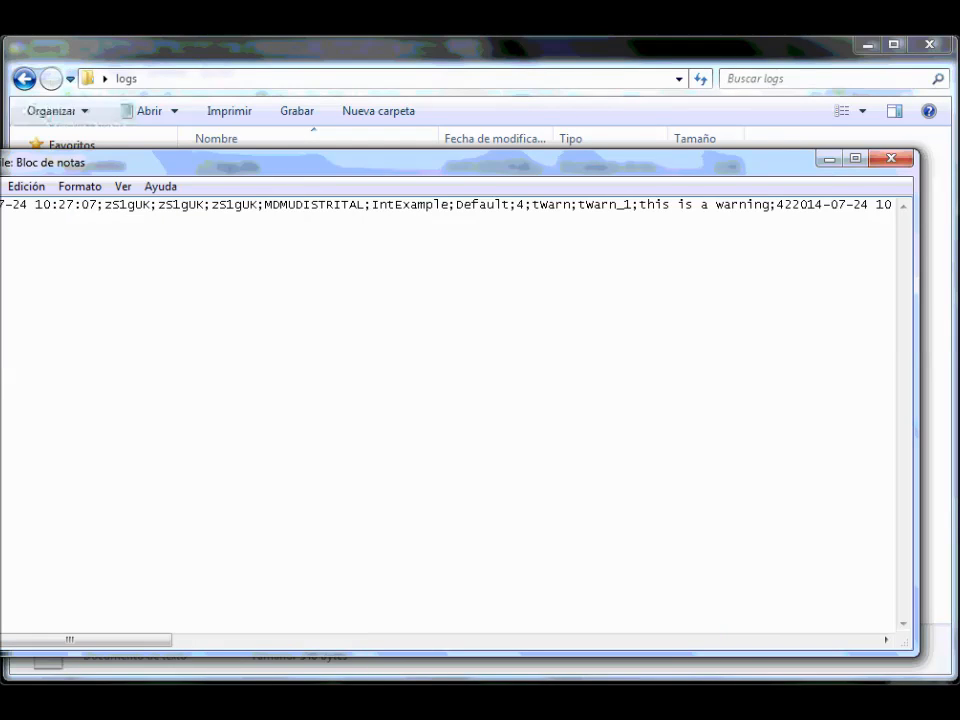
pyautogui.click(892, 159)
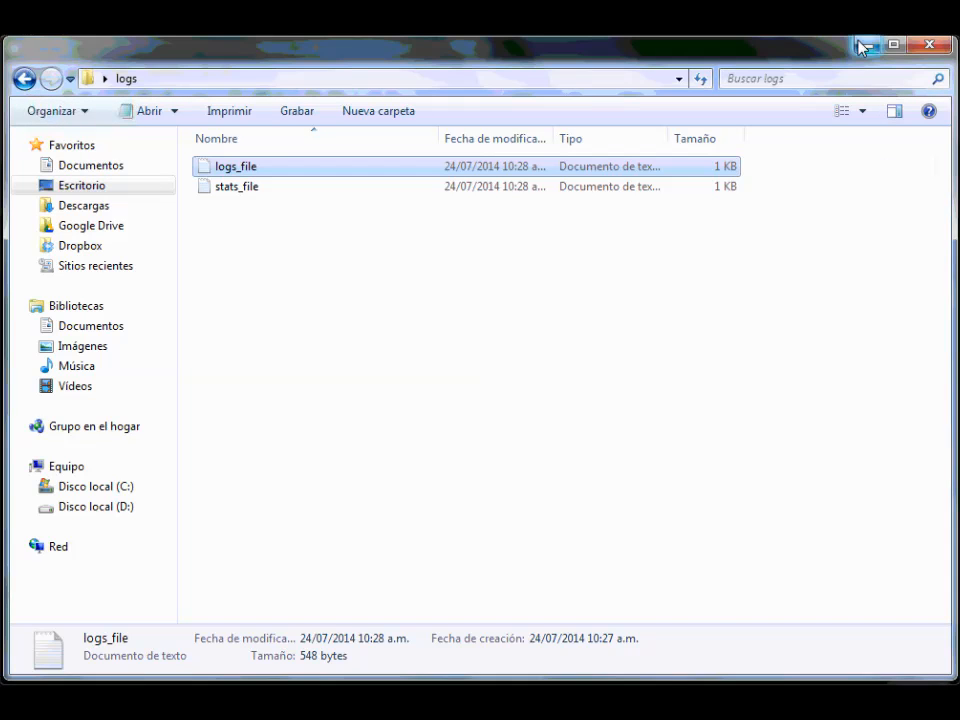
pyautogui.click(866, 45)
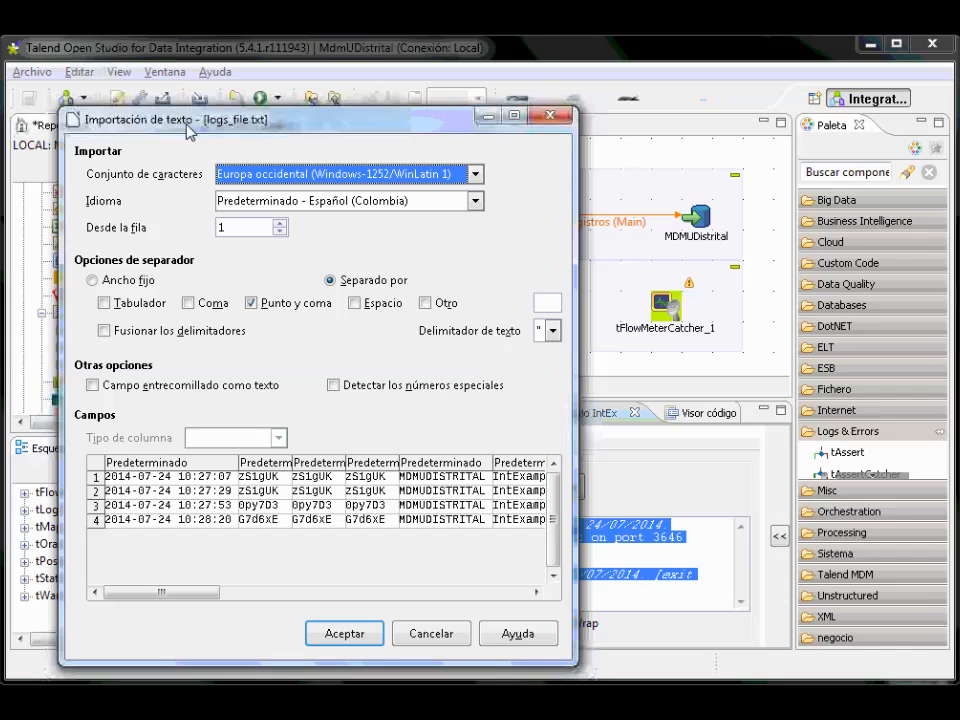
# Import logs_file.txt and stats_file.txt into Calc with semicolon-separated columns and reposition the spreadsheet window
pyautogui.click(345, 633)
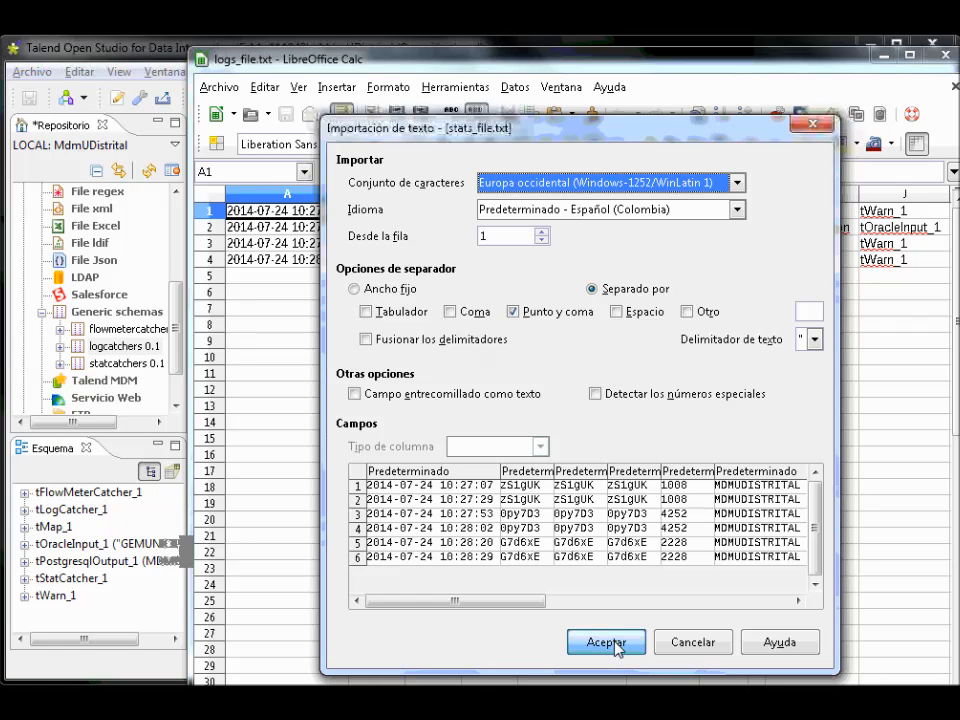
pyautogui.click(606, 642)
pyautogui.moveTo(189, 46); pyautogui.dragTo(570, 60)
pyautogui.moveTo(626, 85); pyautogui.dragTo(531, 98)
# Examine the first record of stats_file.txt across its columns, from the process identifiers to the last filled column
pyautogui.click(342, 245)
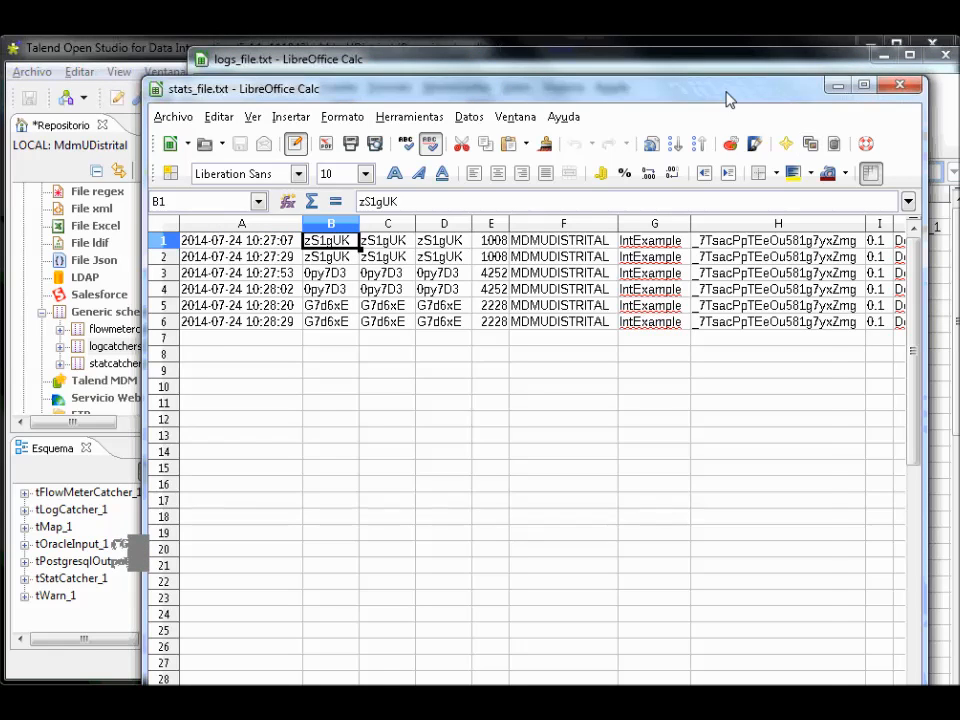
pyautogui.moveTo(728, 95); pyautogui.dragTo(620, 90)
pyautogui.click(560, 235)
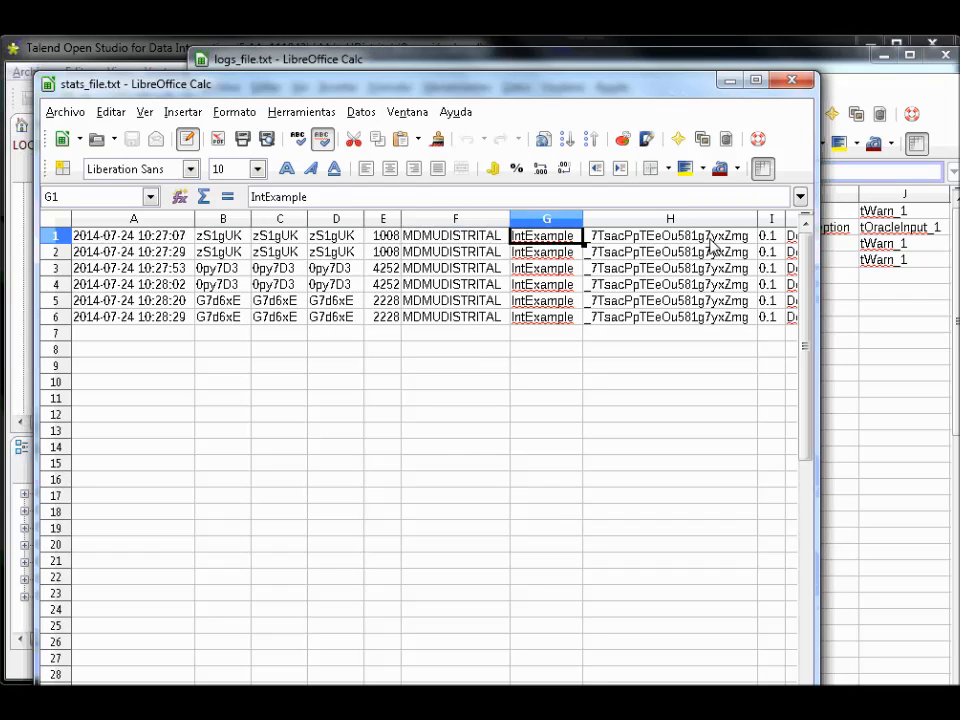
pyautogui.press('Right')
pyautogui.press('Right')
pyautogui.press('Right')
pyautogui.press('Right')
pyautogui.press('Right')
pyautogui.press('Right')
pyautogui.press('Right')
pyautogui.press('Right')
pyautogui.press('Right')
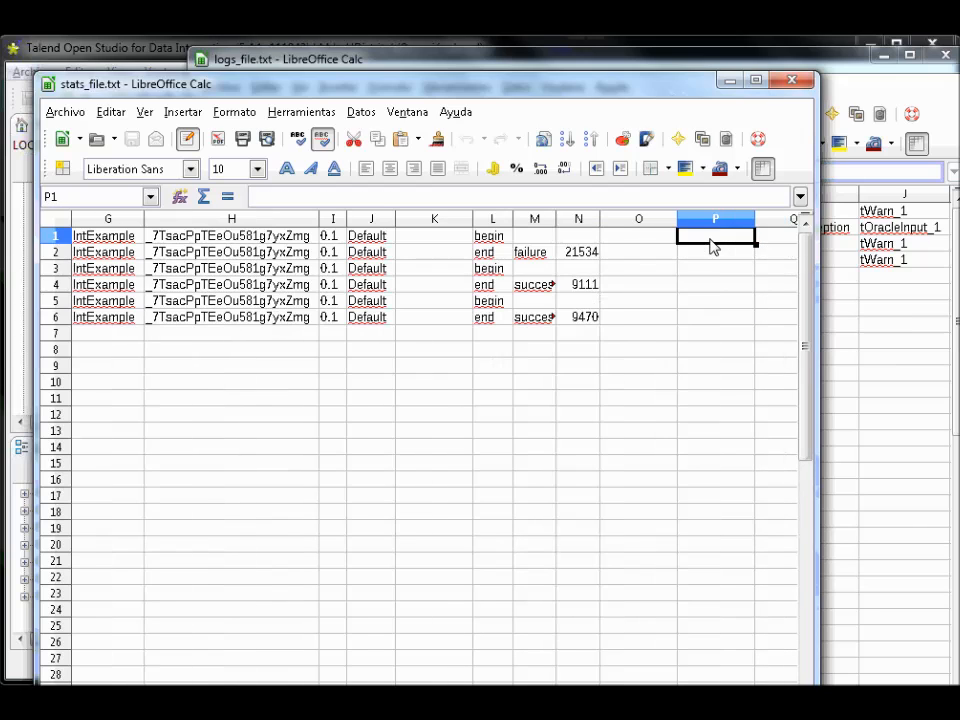
# Examine the begin and end messages and the outcome of each job run in stats_file.txt, and close the spreadsheet
pyautogui.press('Left')
pyautogui.press('Left')
pyautogui.press('Left')
pyautogui.press('Left')
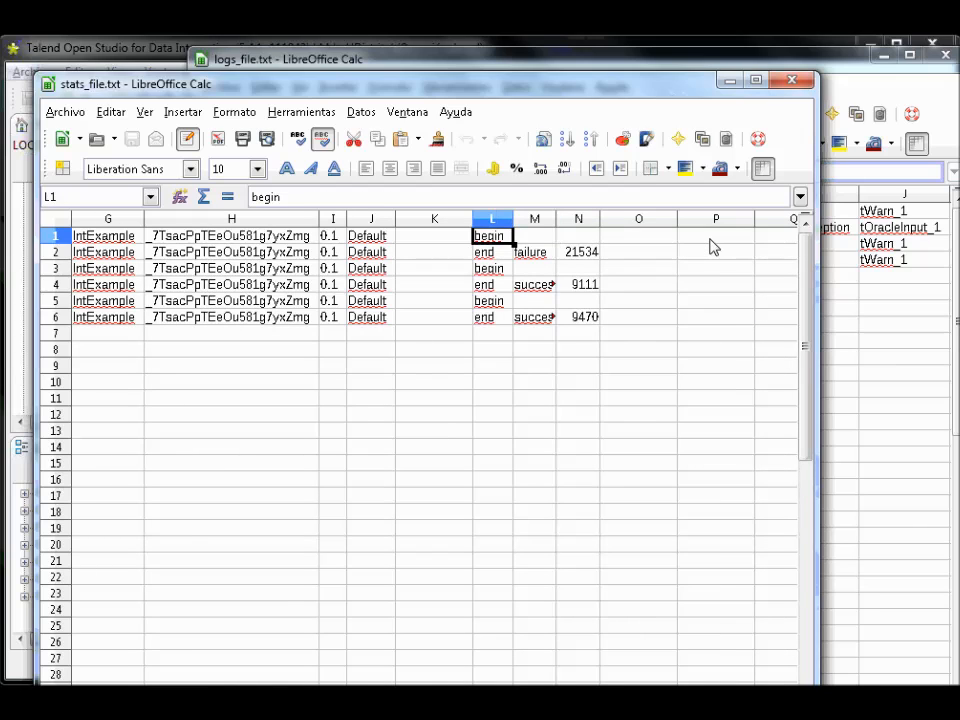
pyautogui.press('Down')
pyautogui.press('Right')
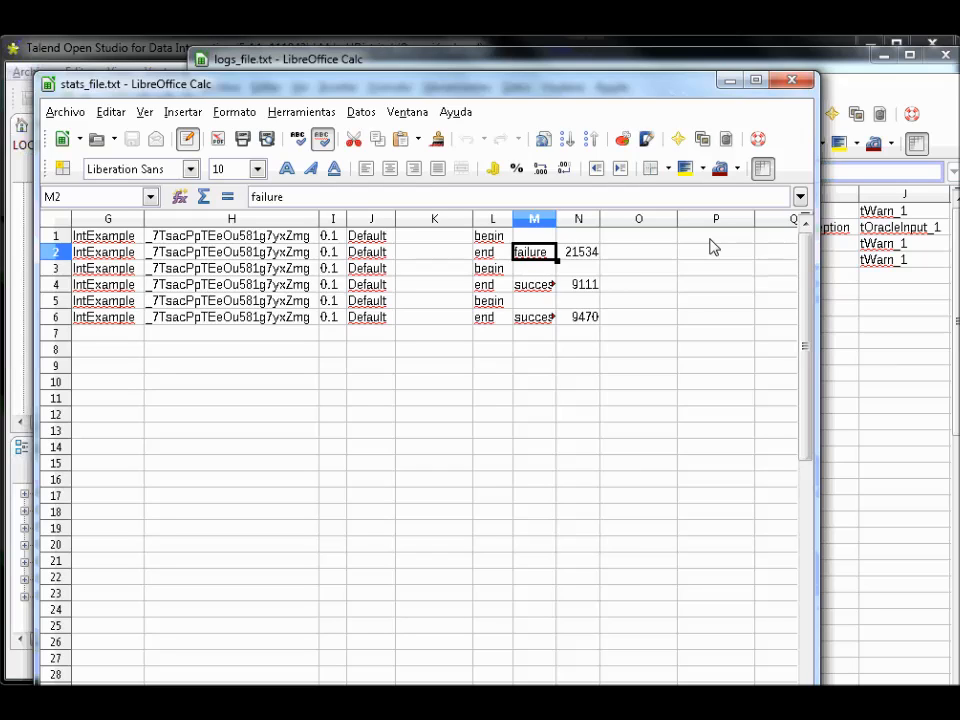
pyautogui.press('Left')
pyautogui.press('Down')
pyautogui.press('Down')
pyautogui.press('Right')
pyautogui.press('Down')
pyautogui.press('Left')
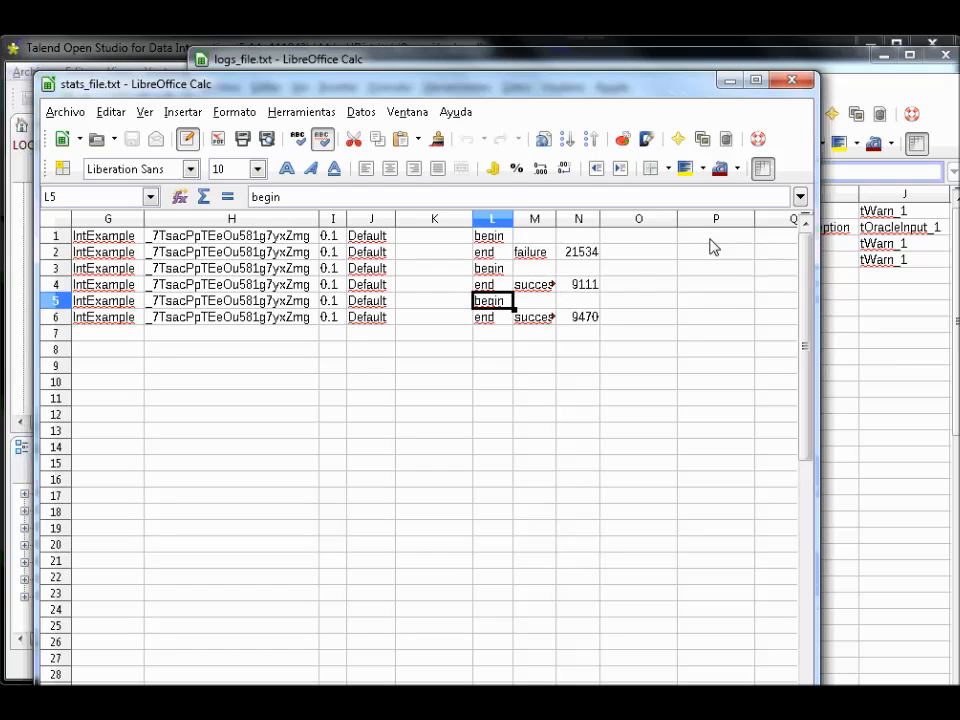
pyautogui.press('Down')
pyautogui.press('Right')
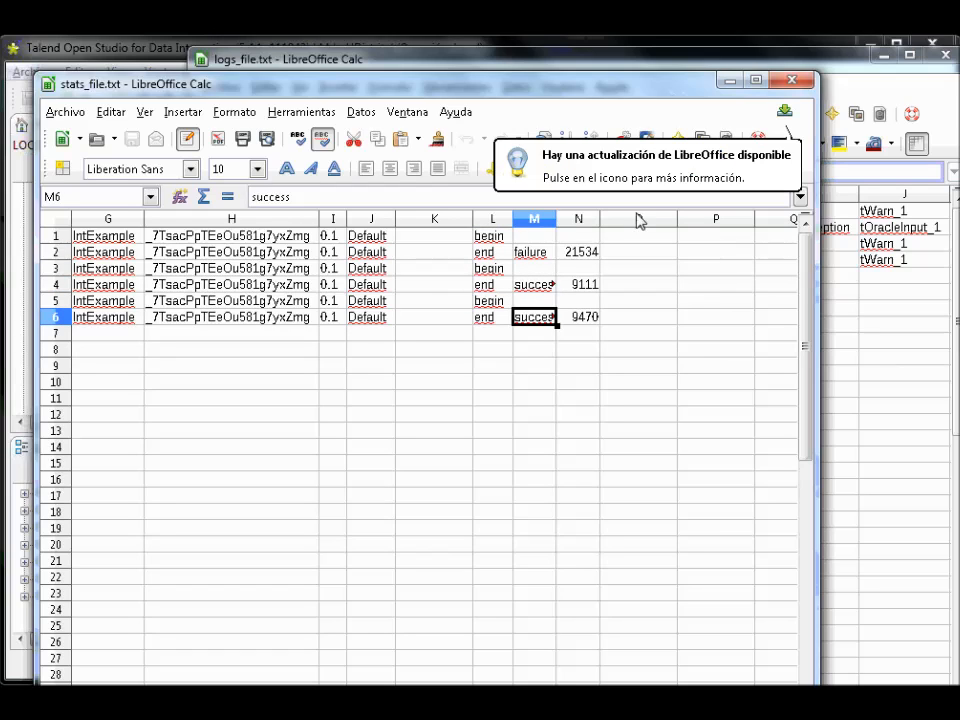
pyautogui.click(790, 84)
# Examine the type, origin and message columns of logs_file.txt, focusing on the tOracleInput_1 exception in row 2
pyautogui.click(512, 310)
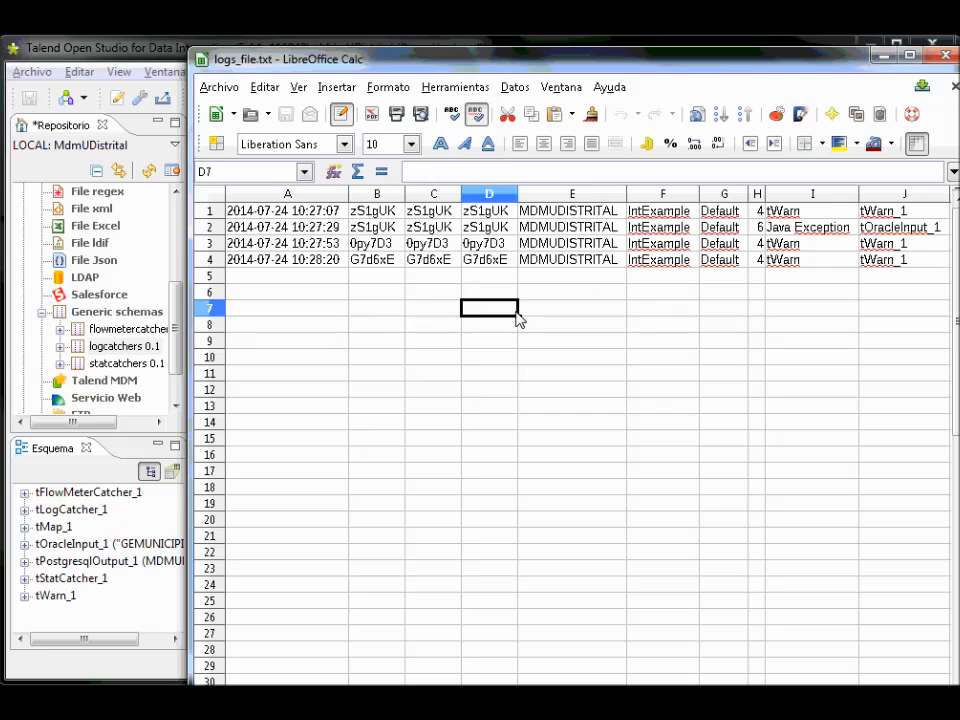
pyautogui.click(550, 245)
pyautogui.press('Right')
pyautogui.press('Right')
pyautogui.press('Right')
pyautogui.press('Right')
pyautogui.press('Right')
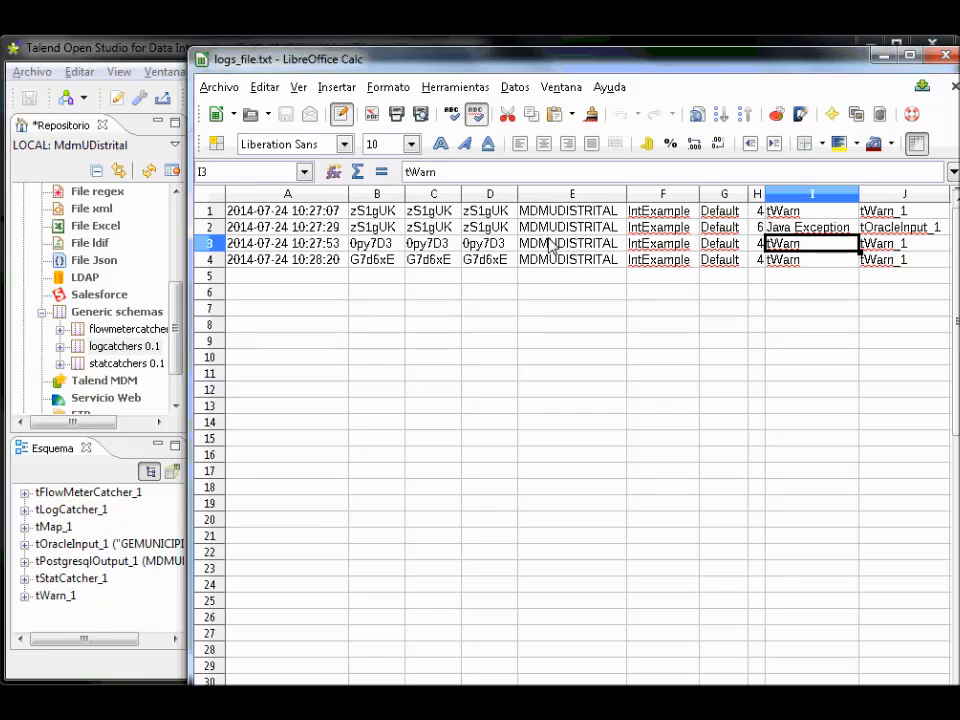
pyautogui.press('Left')
pyautogui.press('Up')
pyautogui.press('Right')
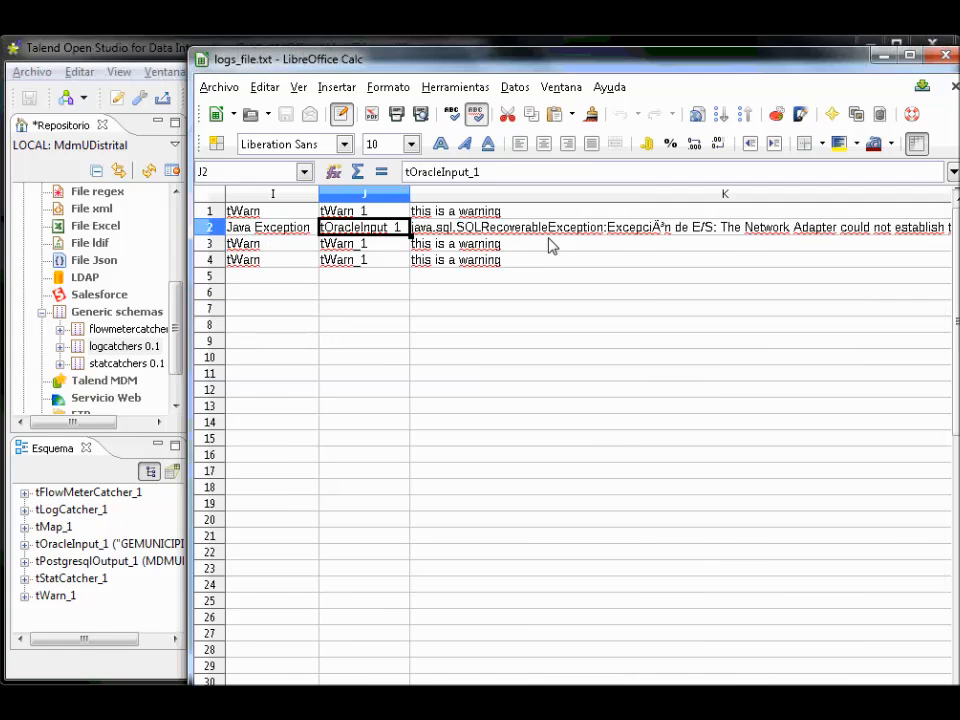
pyautogui.press('Right')
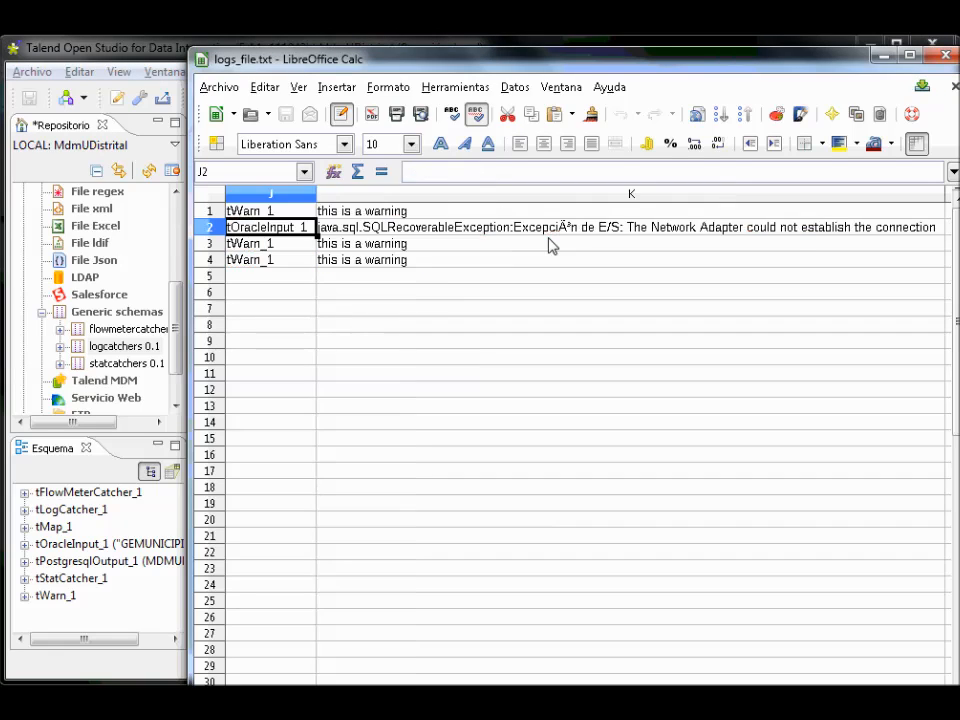
pyautogui.press('Left')
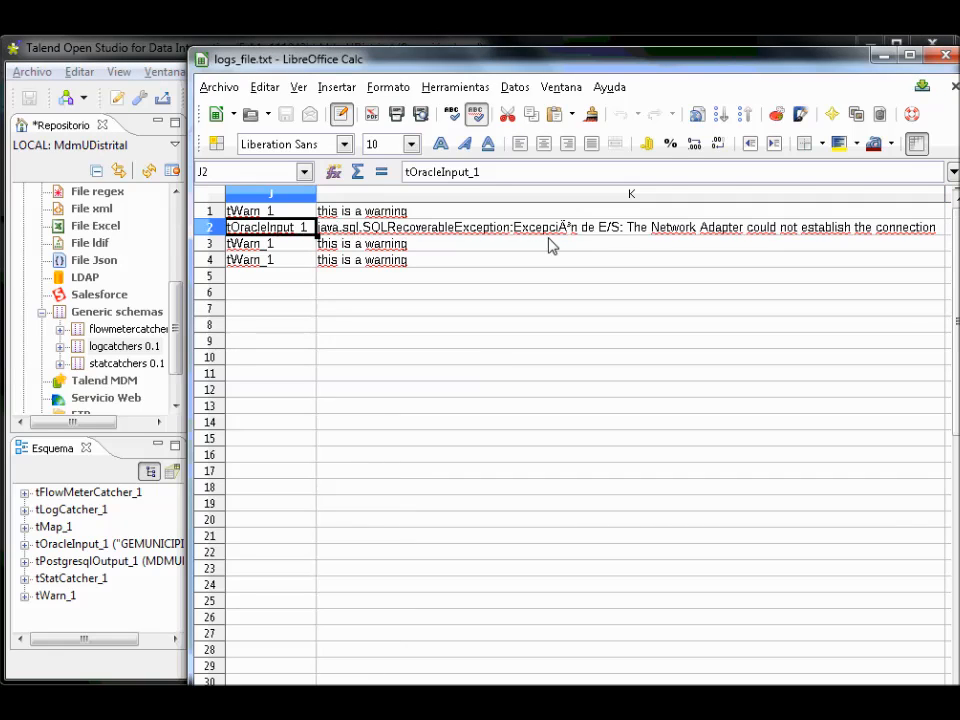
# Compare the tWarn_1 entries with the exception row in logs_file.txt, including the code column, and minimize the spreadsheet
pyautogui.press('Down')
pyautogui.press('Down')
pyautogui.press('Right')
pyautogui.press('Right')
pyautogui.press('Right')
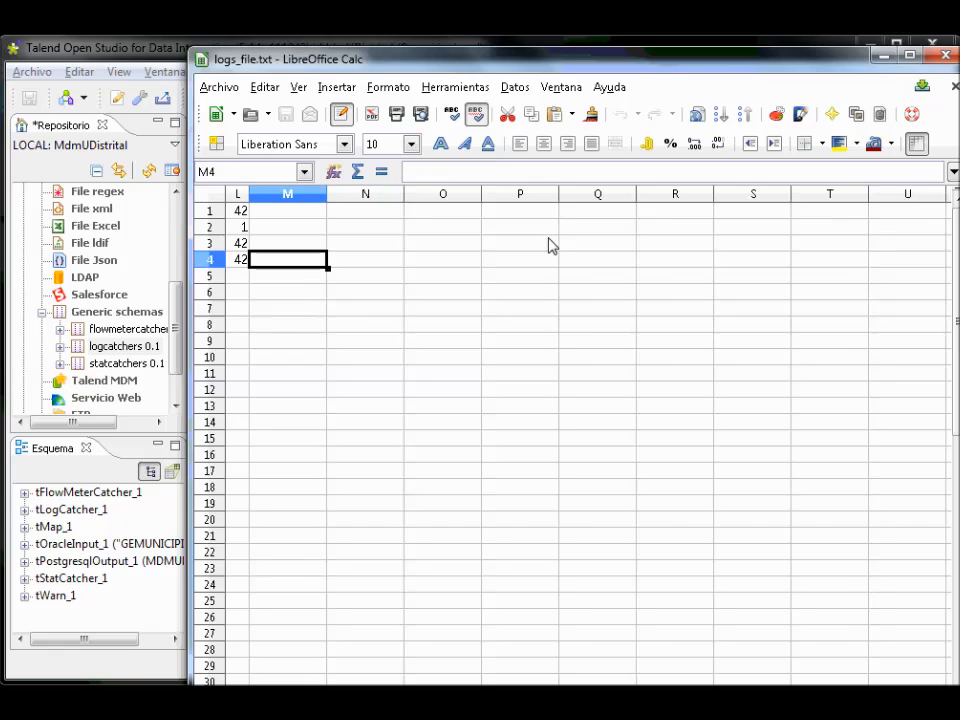
pyautogui.press('Left')
pyautogui.press('Left')
pyautogui.press('Left')
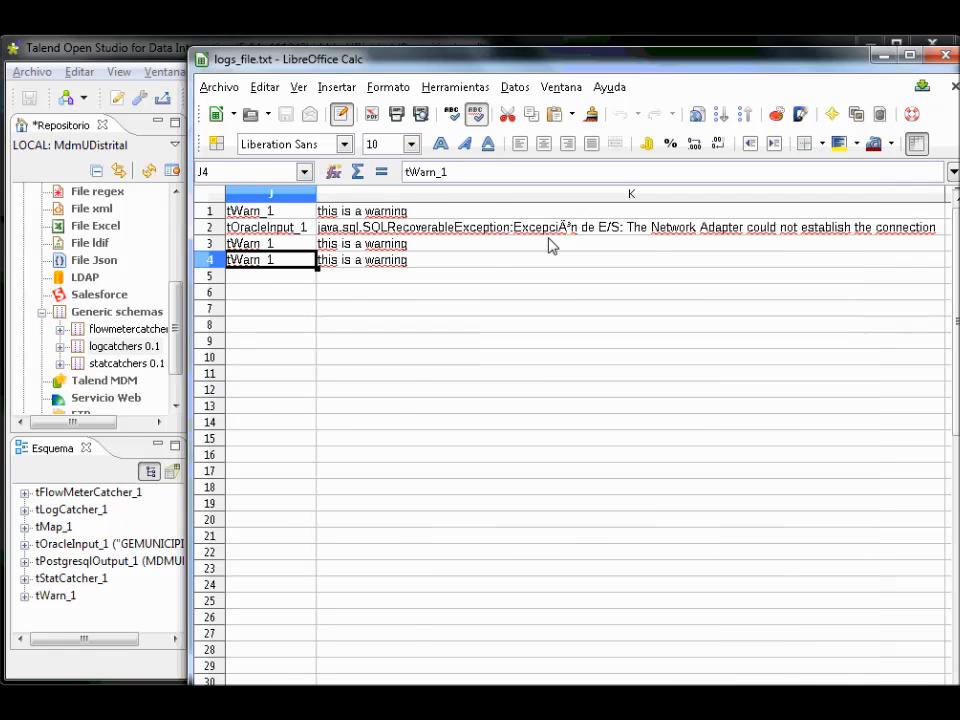
pyautogui.press('Left')
pyautogui.press('Right')
pyautogui.press('Up')
pyautogui.press('Up')
pyautogui.press('Up')
pyautogui.press('Down')
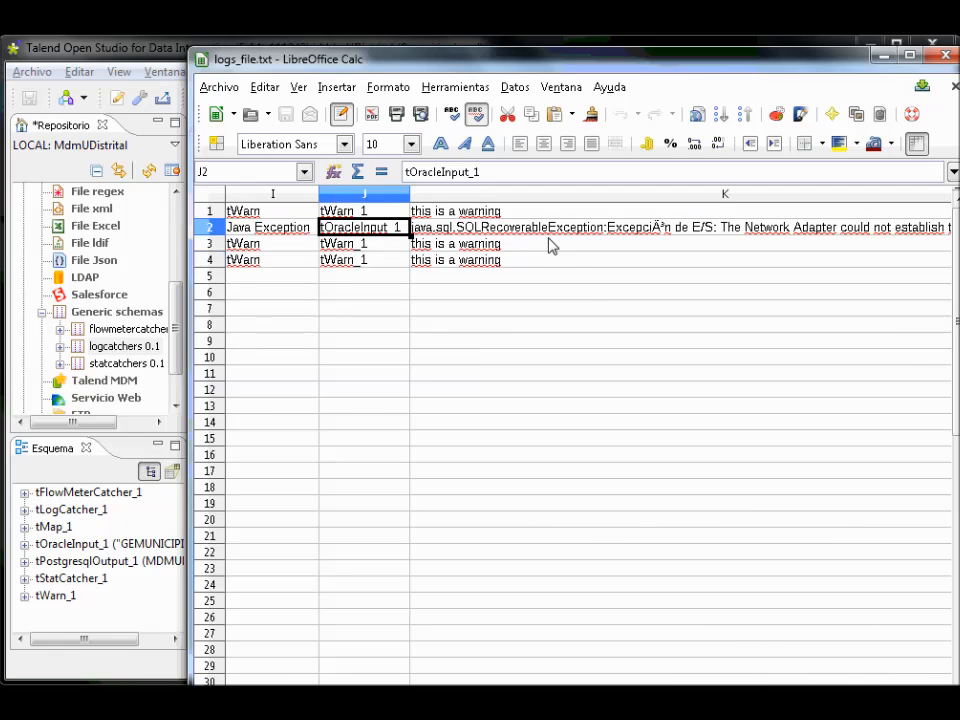
pyautogui.press('Down')
pyautogui.press('Down')
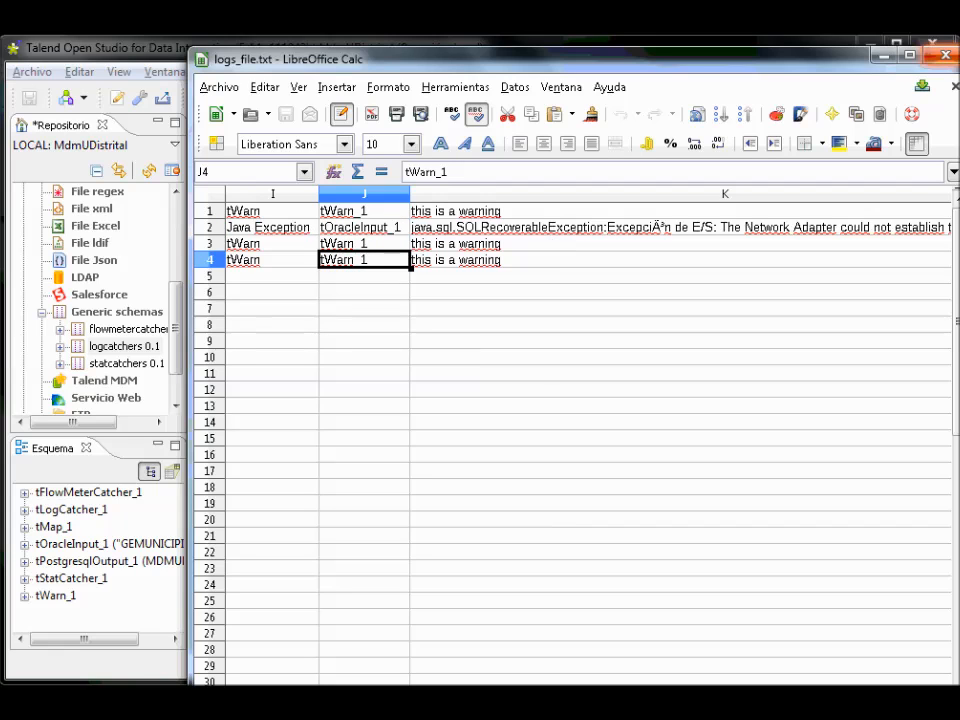
pyautogui.click(884, 56)
# Select the tWarn_1 component and run the IntExample job two more times
pyautogui.click(268, 304)
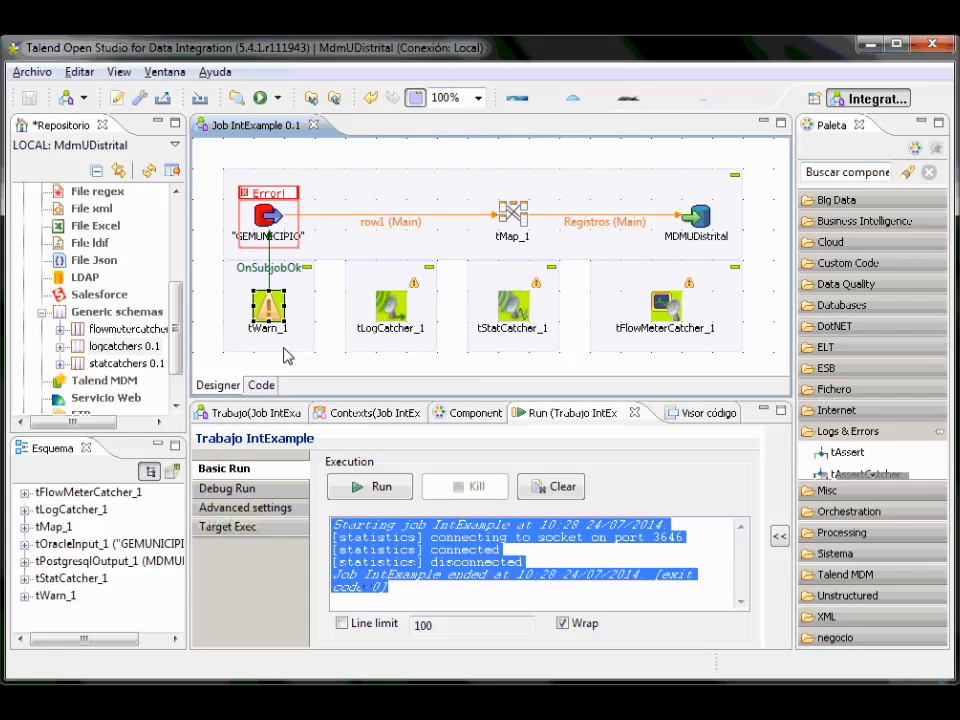
pyautogui.click(381, 490)
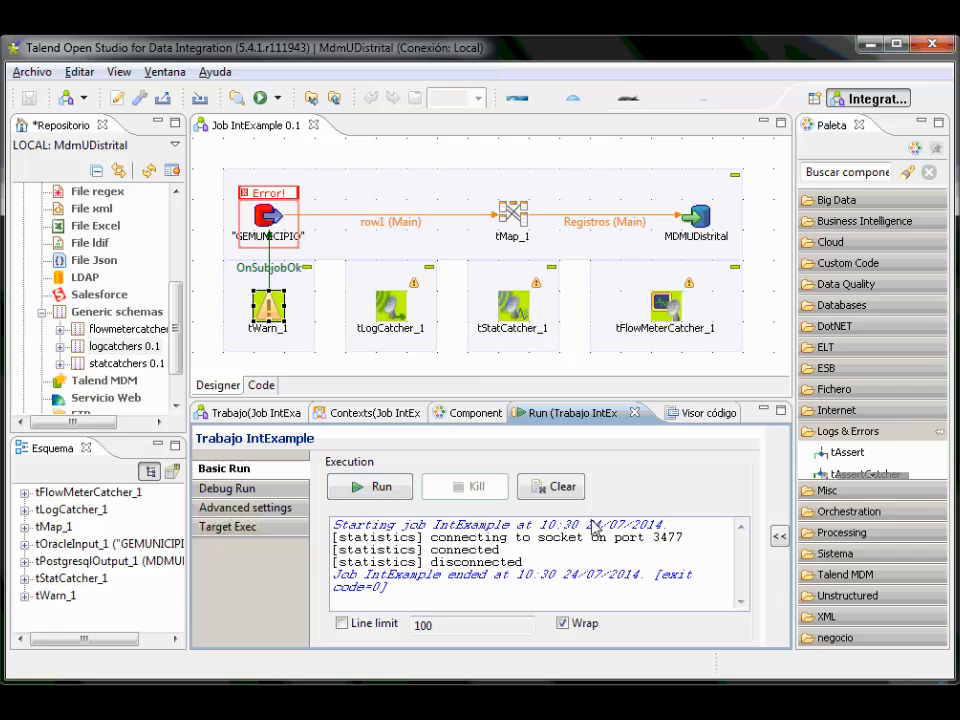
pyautogui.click(380, 490)
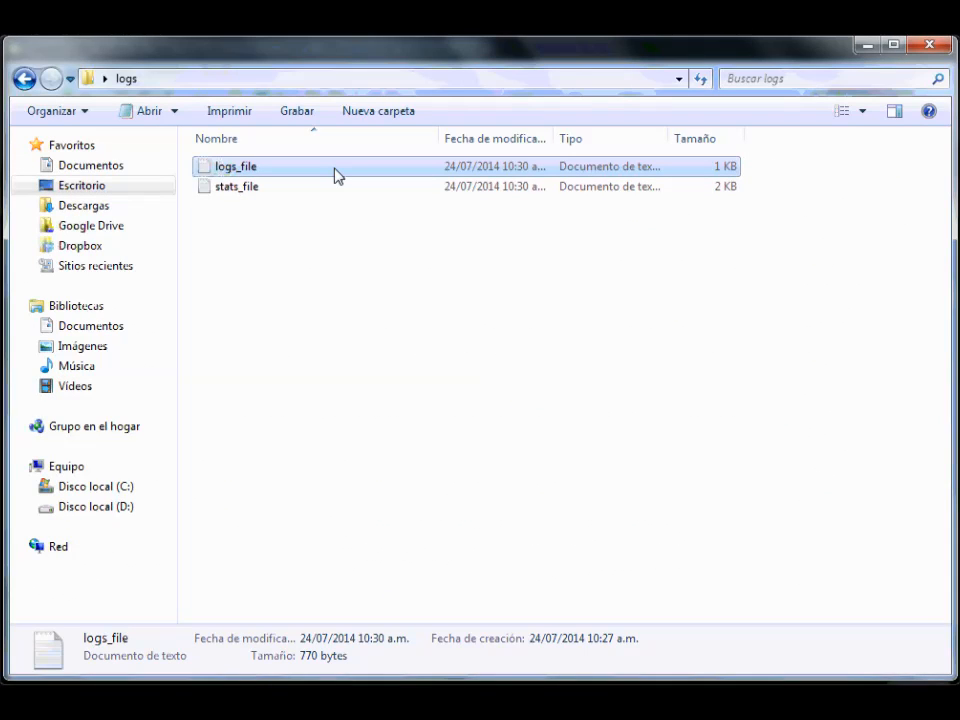
# Open logs_file from the logs folder in LibreOffice Calc, importing it with semicolon as the separator
pyautogui.rightClick(333, 170)
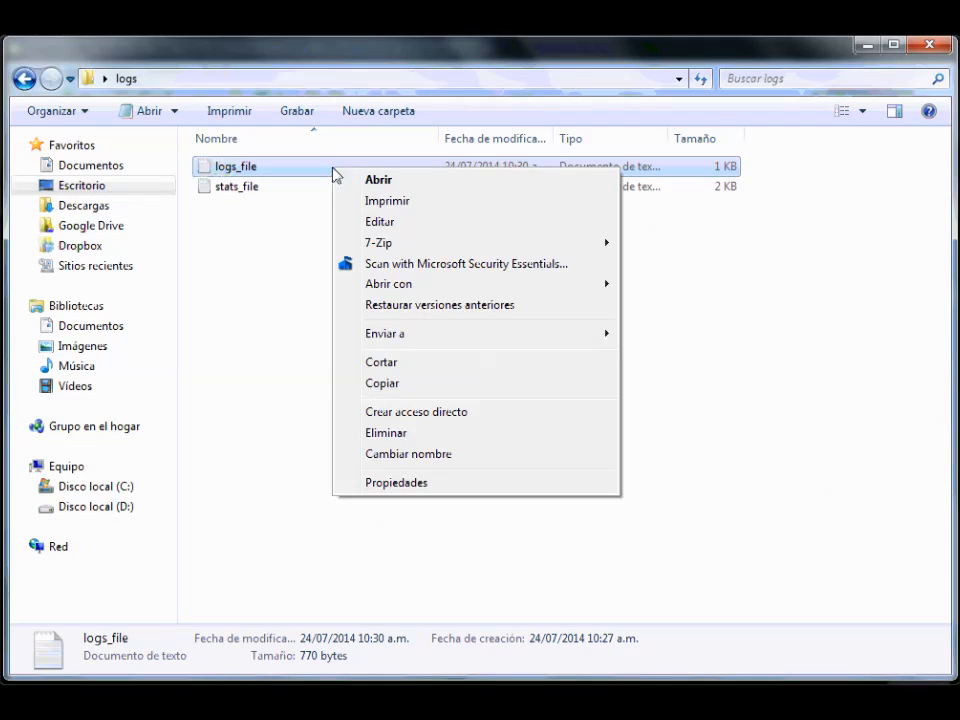
pyautogui.moveTo(410, 284)
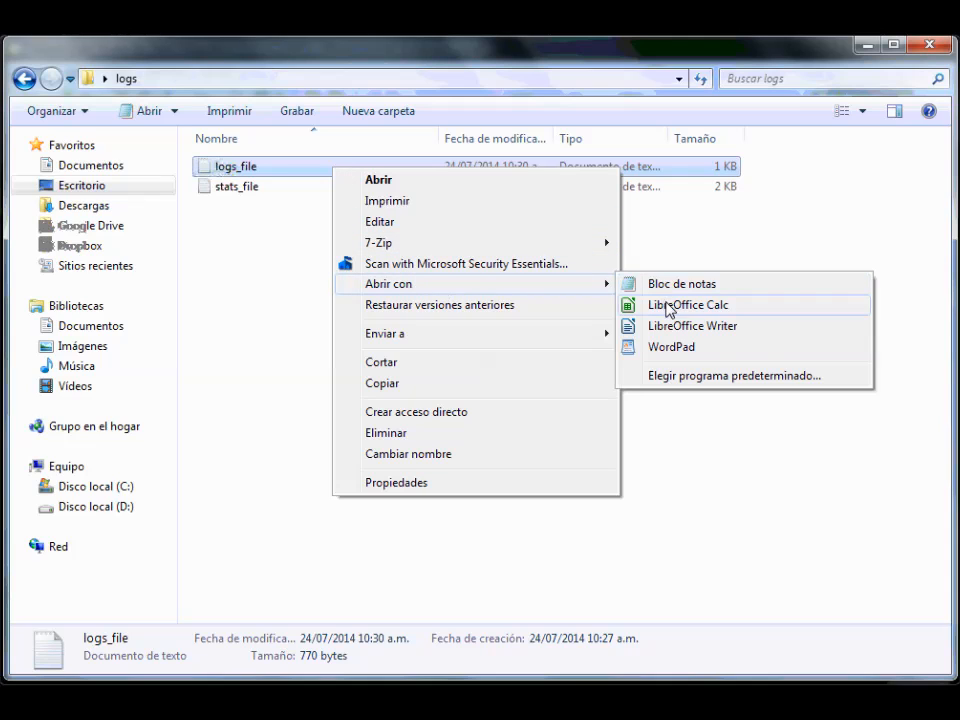
pyautogui.click(668, 305)
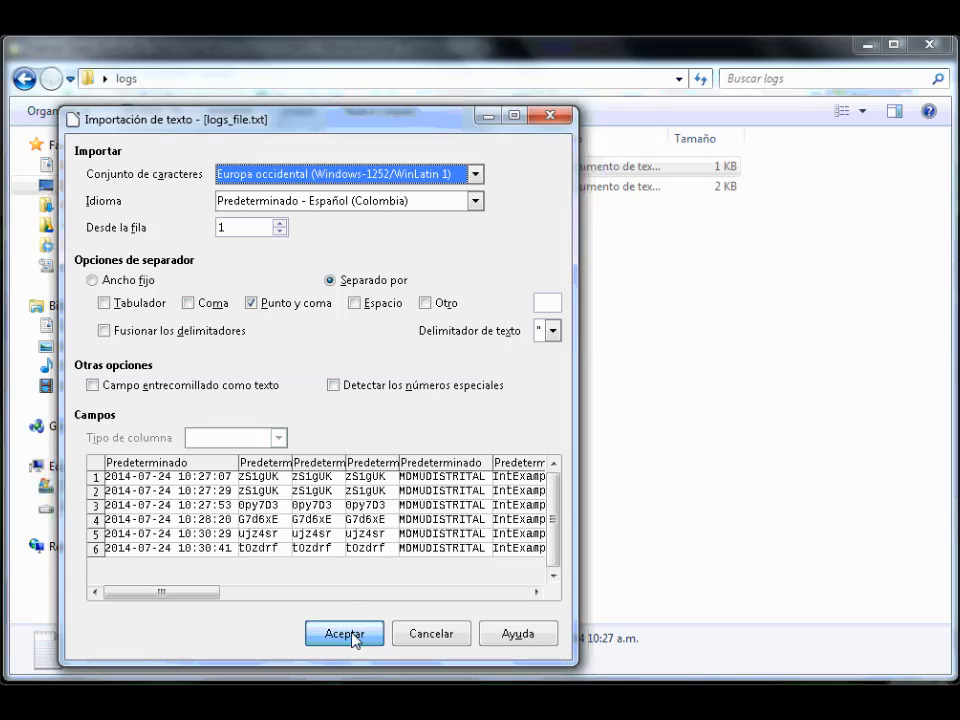
pyautogui.click(354, 636)
# Examine the timestamps, origins and messages of the entries in logs_file.txt, and close the spreadsheet
pyautogui.click(432, 228)
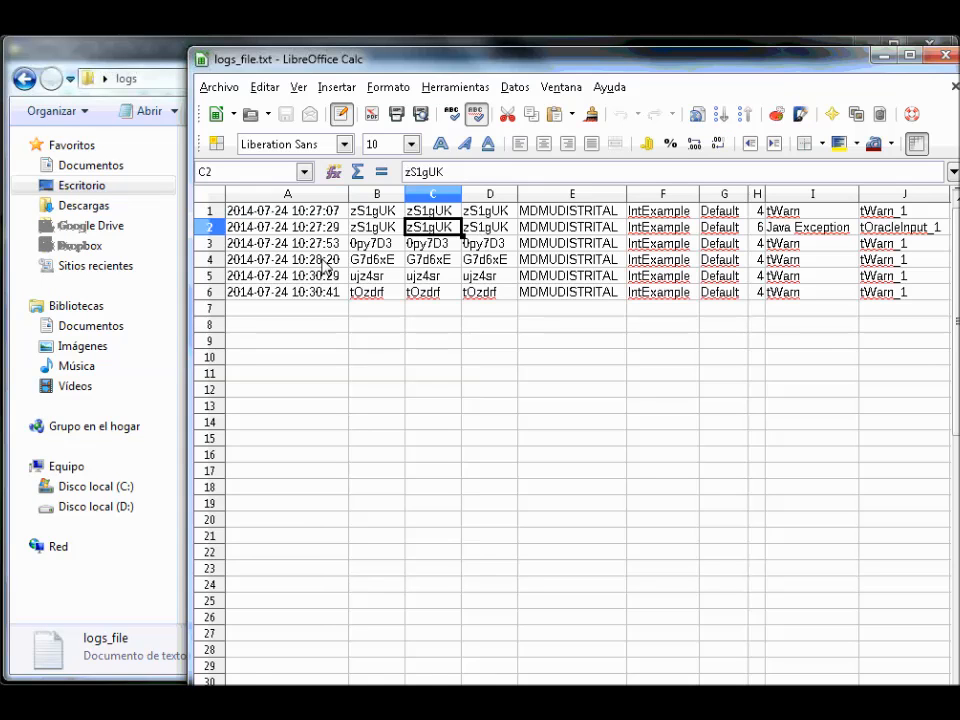
pyautogui.click(326, 262)
pyautogui.hscroll(5, 491, 298)
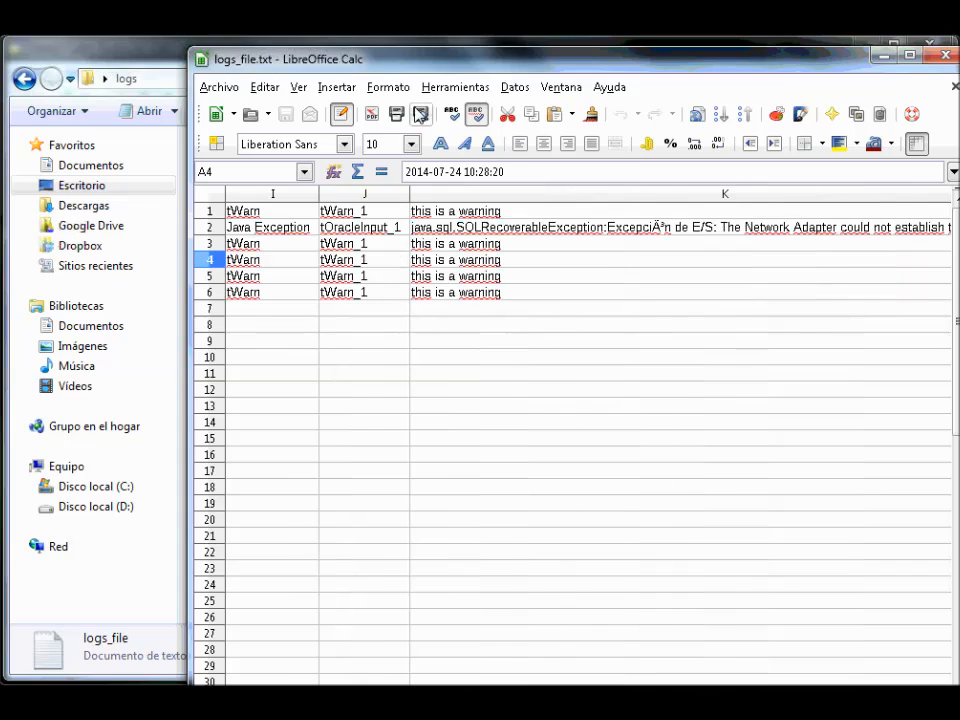
pyautogui.moveTo(786, 64); pyautogui.dragTo(693, 72)
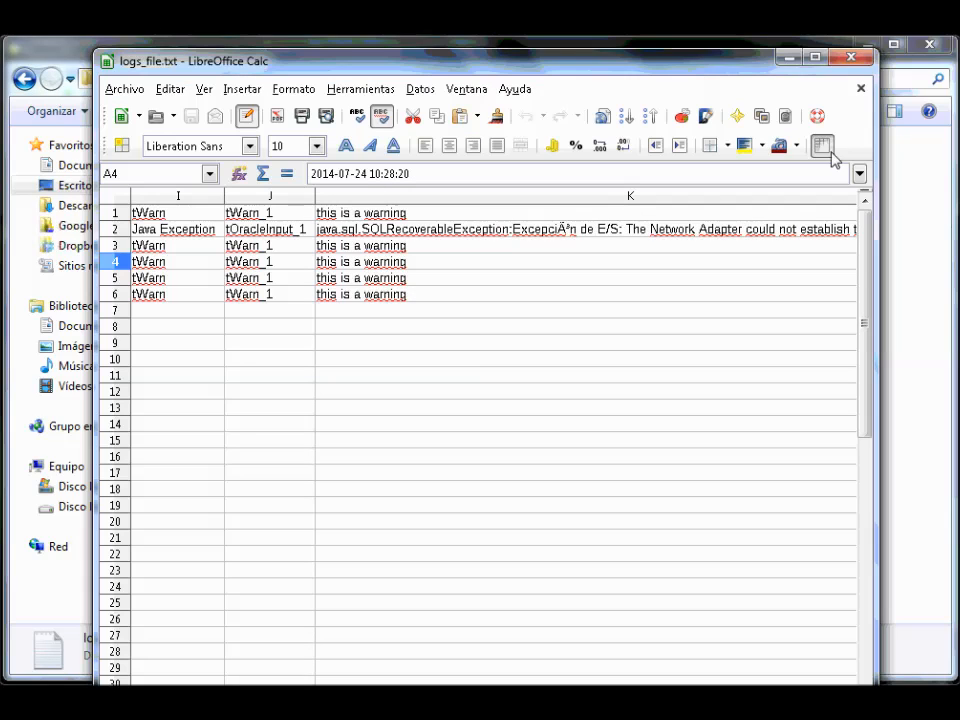
pyautogui.click(855, 60)
# Open stats_file in LibreOffice Calc with semicolon separation, review the job run rows, and close the spreadsheet and the logs folder
pyautogui.rightClick(244, 194)
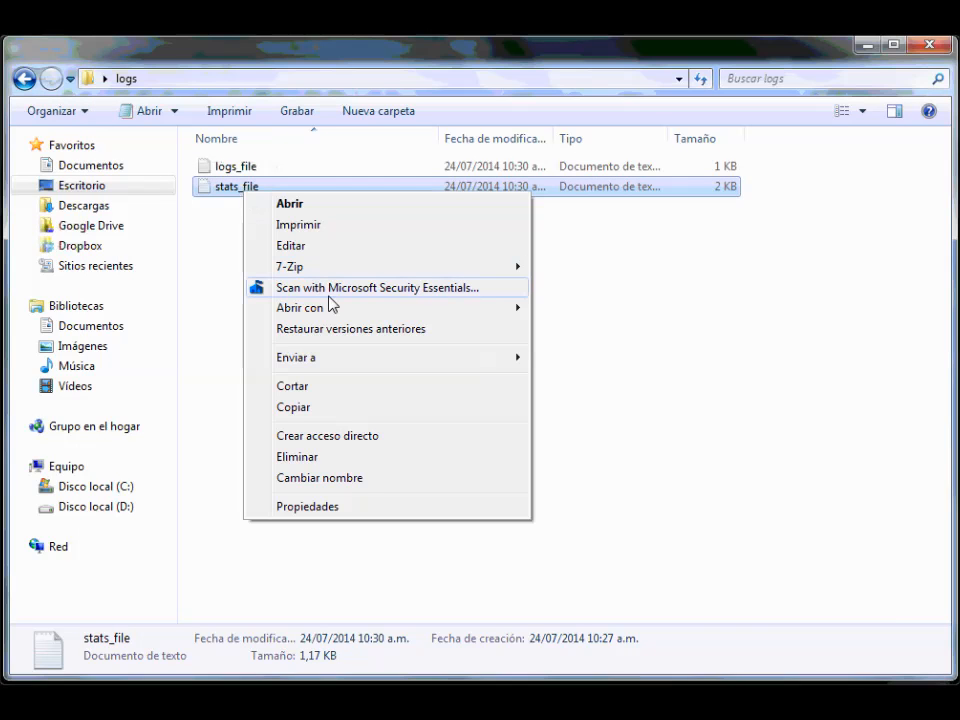
pyautogui.moveTo(489, 309)
pyautogui.click(561, 330)
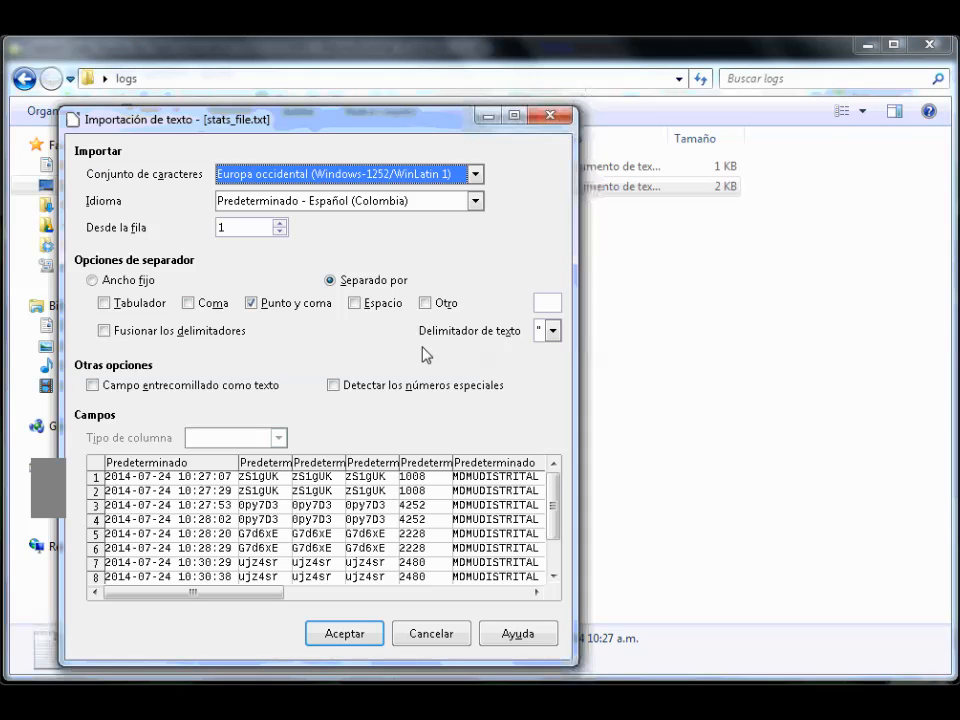
pyautogui.click(358, 638)
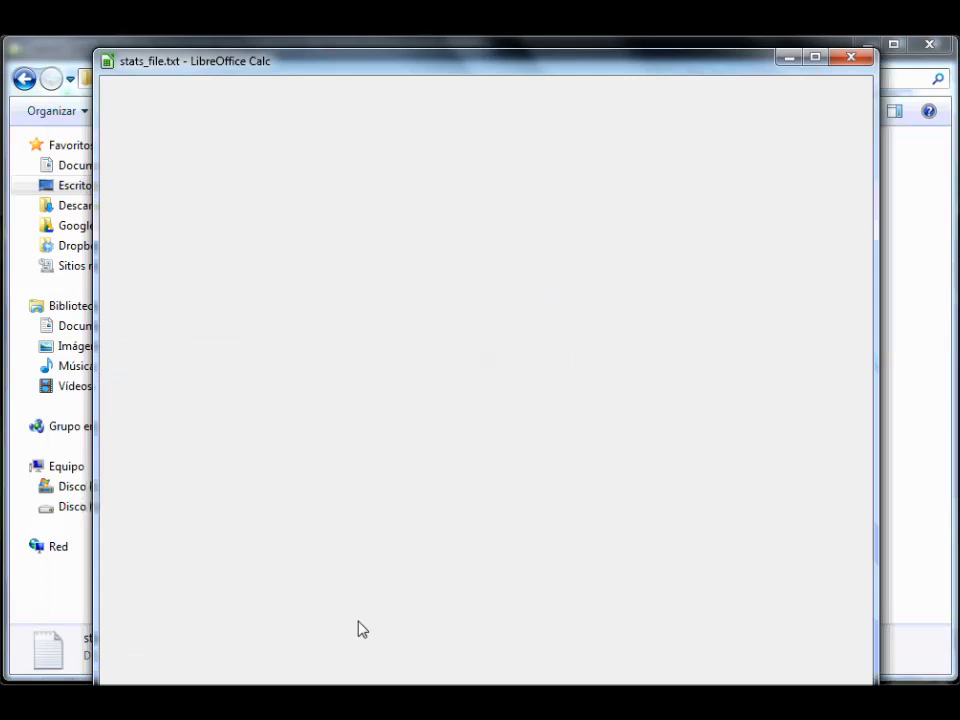
pyautogui.moveTo(460, 700)
pyautogui.mouseDown()
pyautogui.moveTo(641, 700)
pyautogui.moveTo(460, 700)
pyautogui.mouseUp()
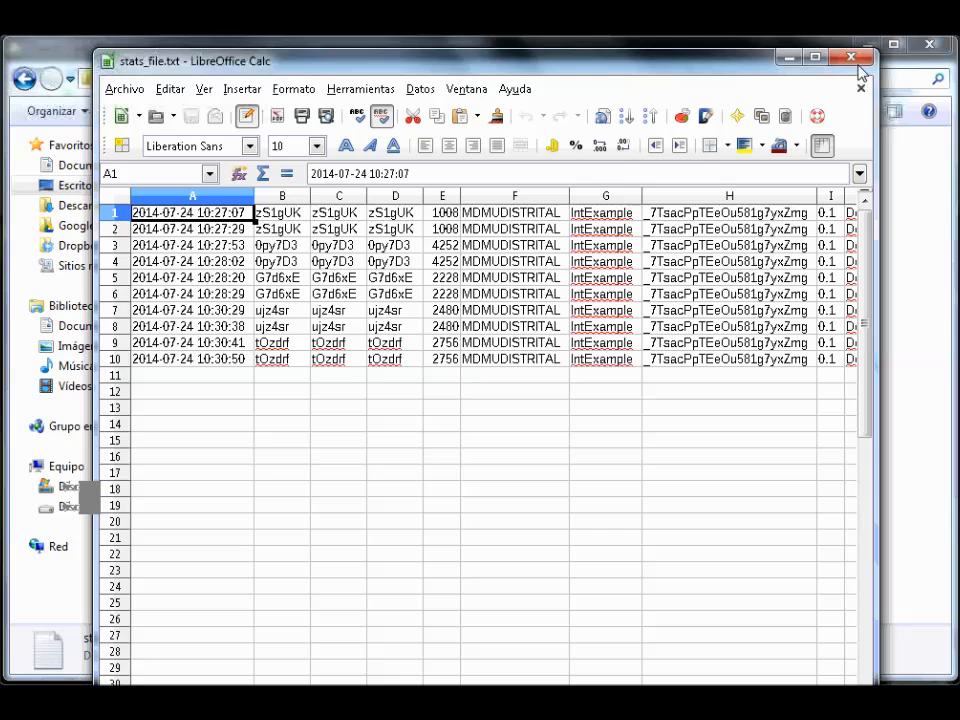
pyautogui.click(856, 60)
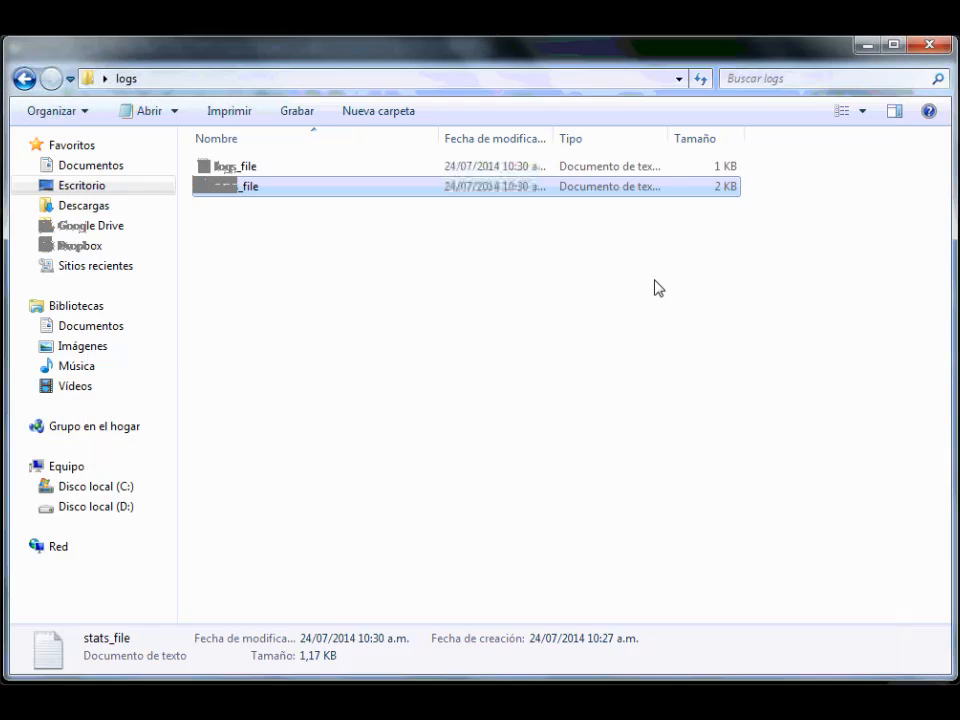
pyautogui.click(924, 47)
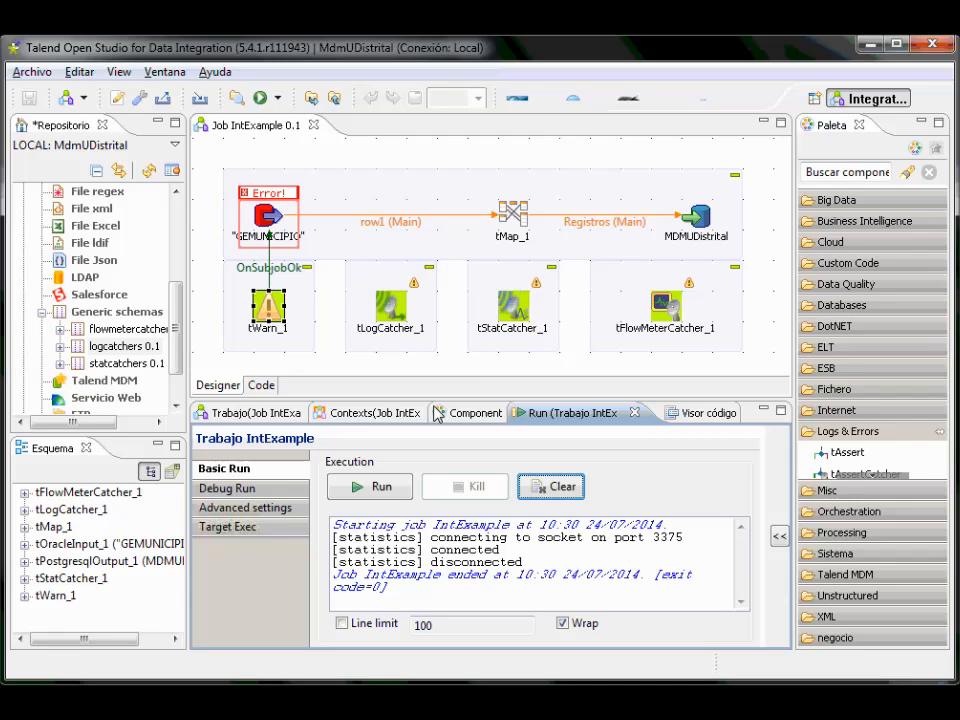
# View the schema of the tStatCatcher_1 component in Talend Open Studio and dismiss it without changes
pyautogui.doubleClick(512, 305)
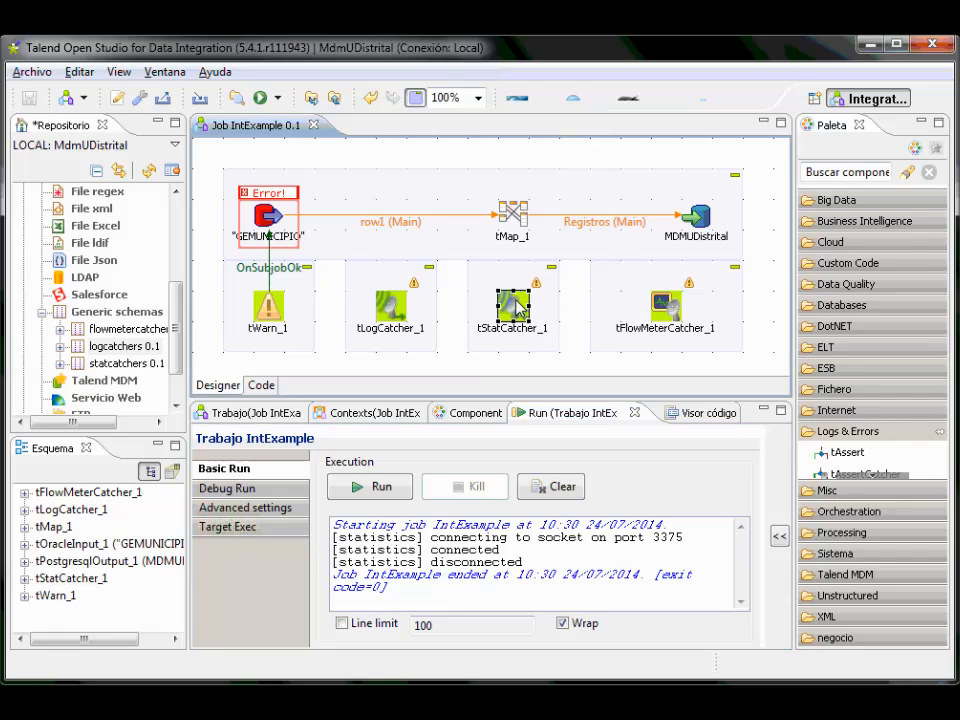
pyautogui.click(590, 463)
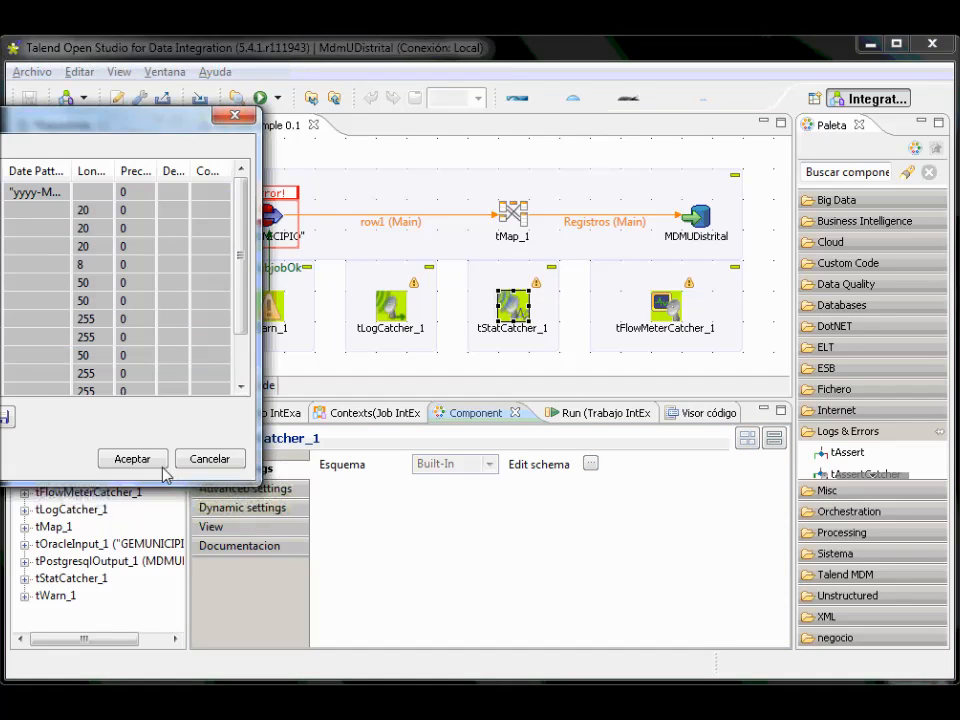
pyautogui.click(211, 459)
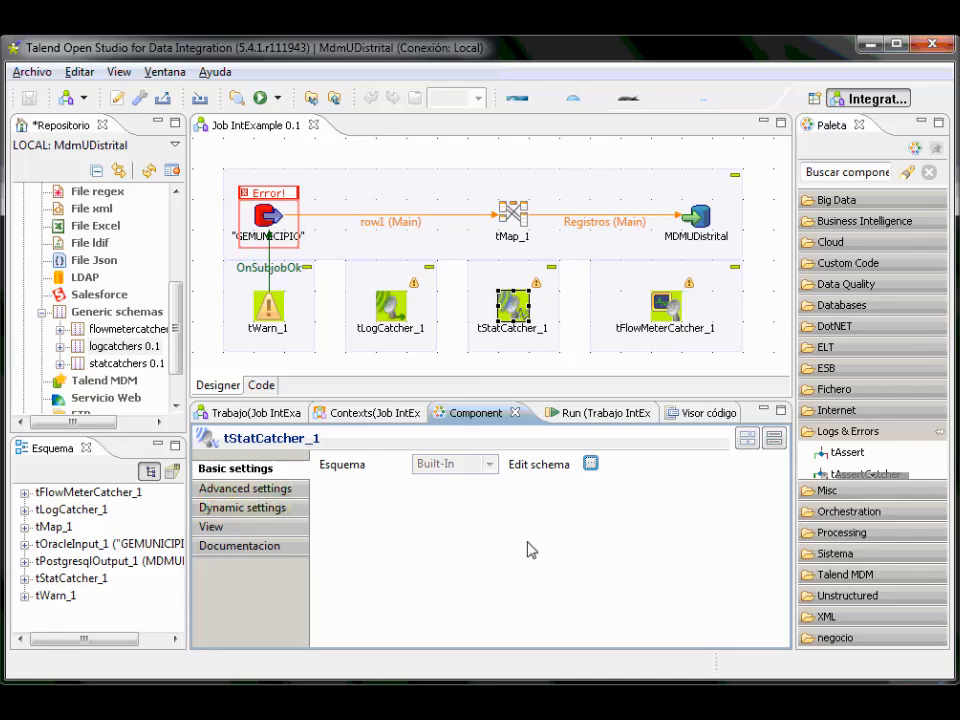
# Compare the basic settings of the tLogCatcher_1 and tStatCatcher_1 components, ending with tLogCatcher_1 selected
pyautogui.click(388, 304)
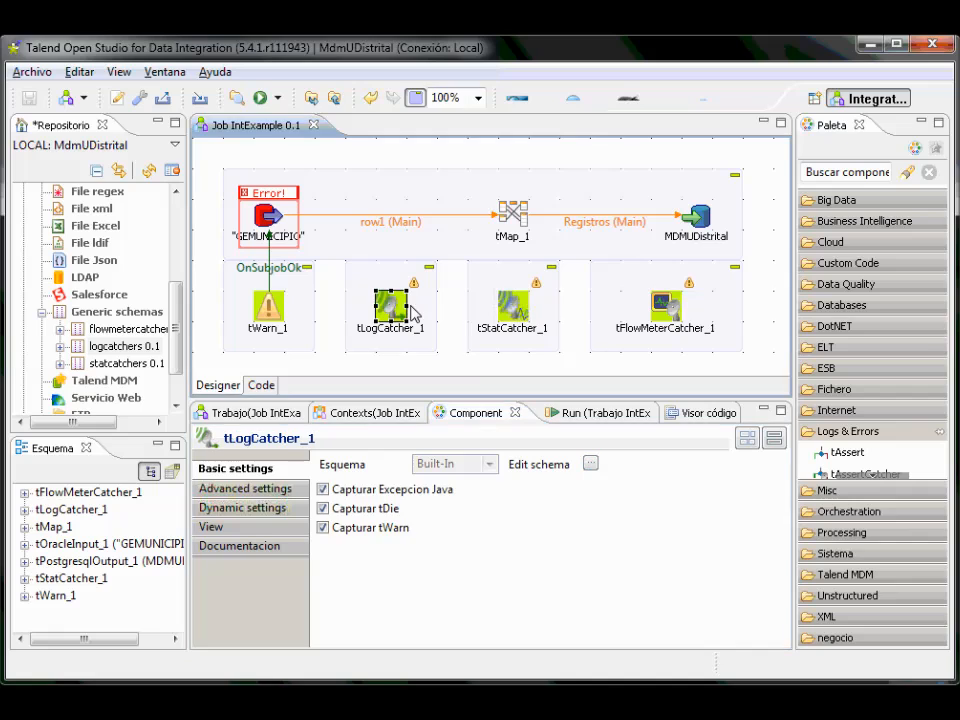
pyautogui.click(510, 312)
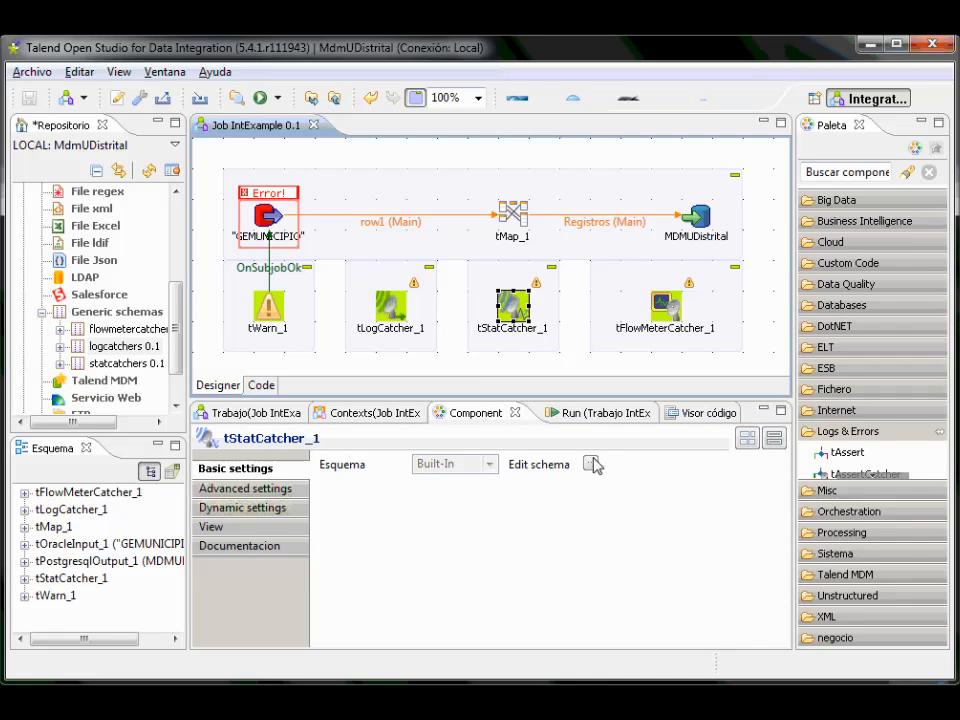
pyautogui.click(362, 326)
pyautogui.click(386, 318)
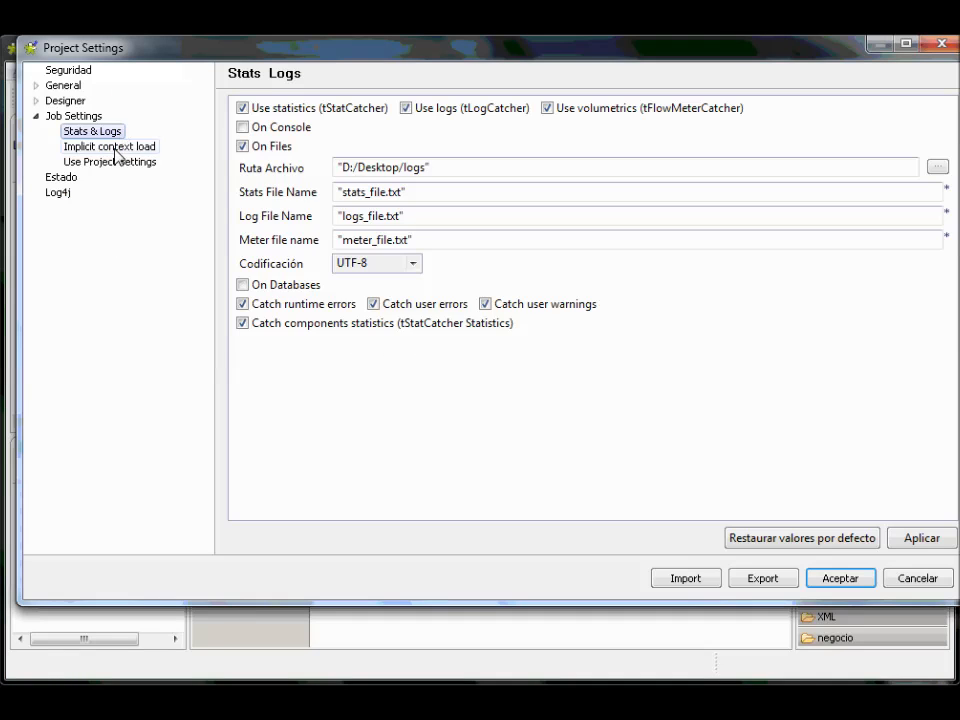
# In the project's Stats & Logs settings, enable On Databases to view its connection and table fields, disable it again, and accept
pyautogui.click(249, 286)
pyautogui.scroll(-1, 724, 401)
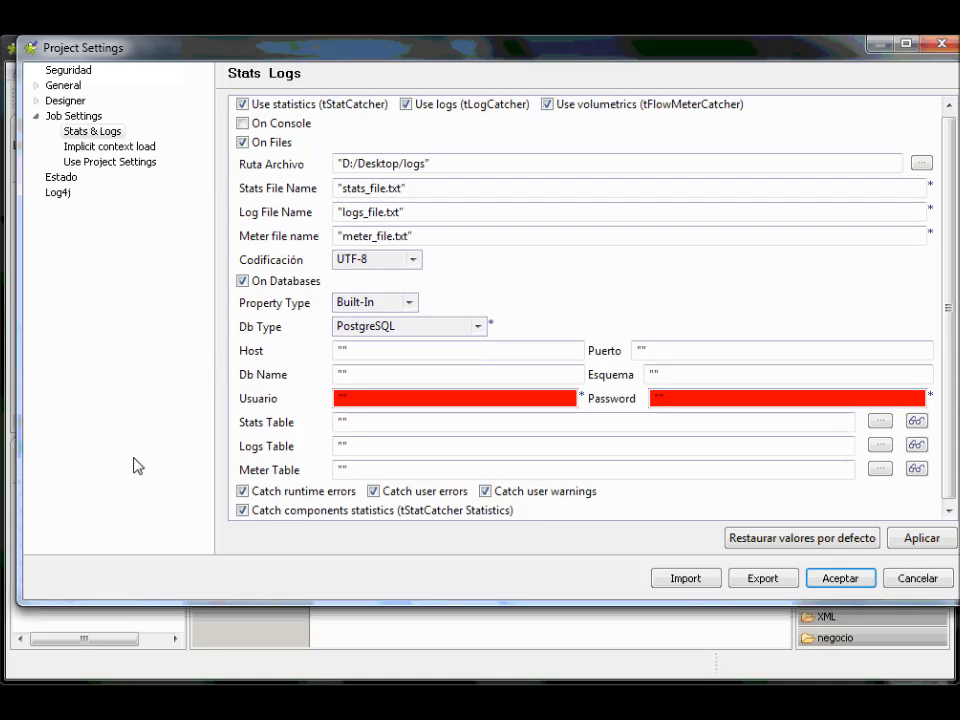
pyautogui.click(243, 283)
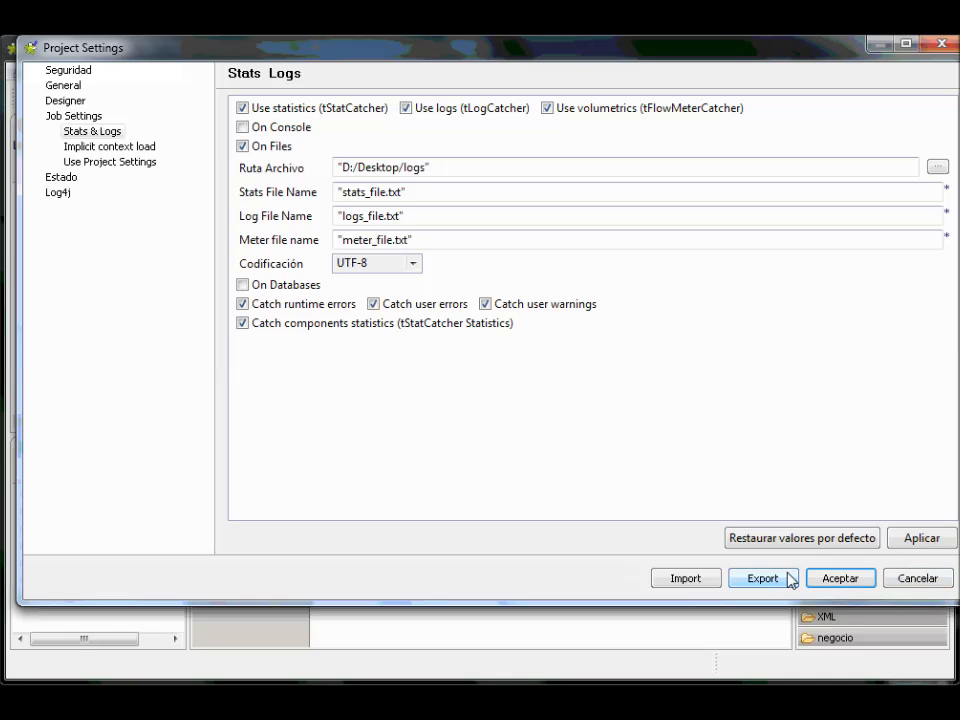
pyautogui.click(845, 578)
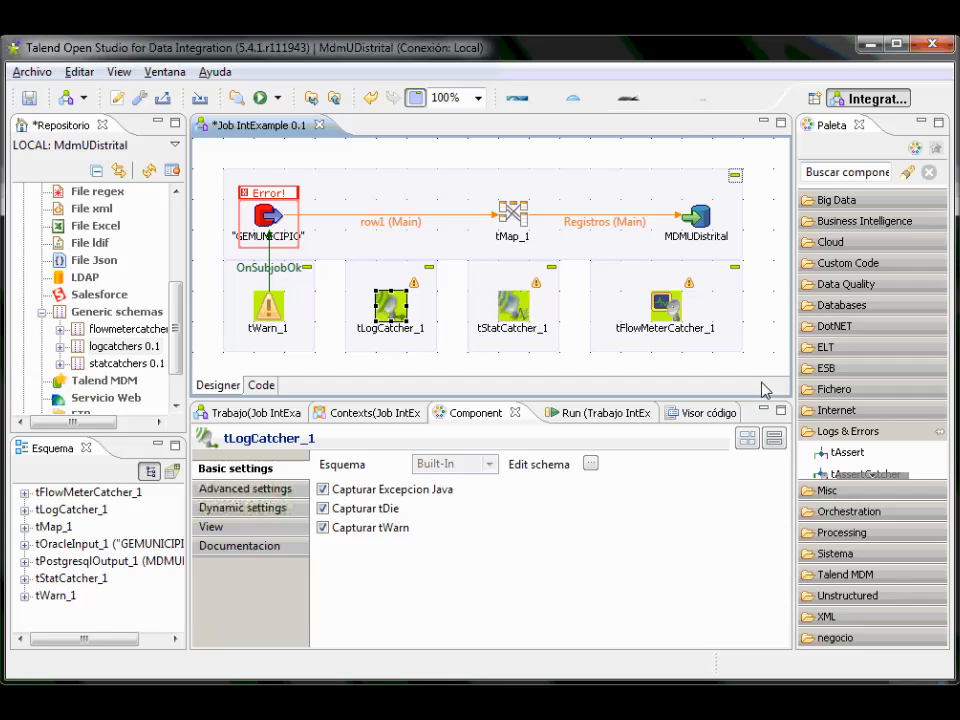
pyautogui.click(773, 335)
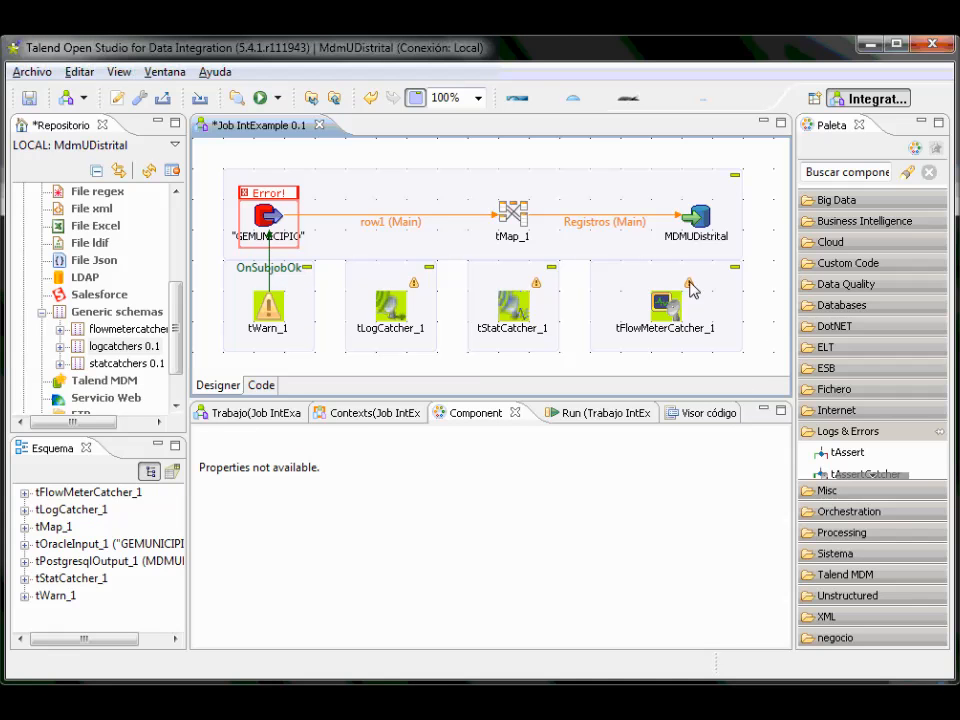